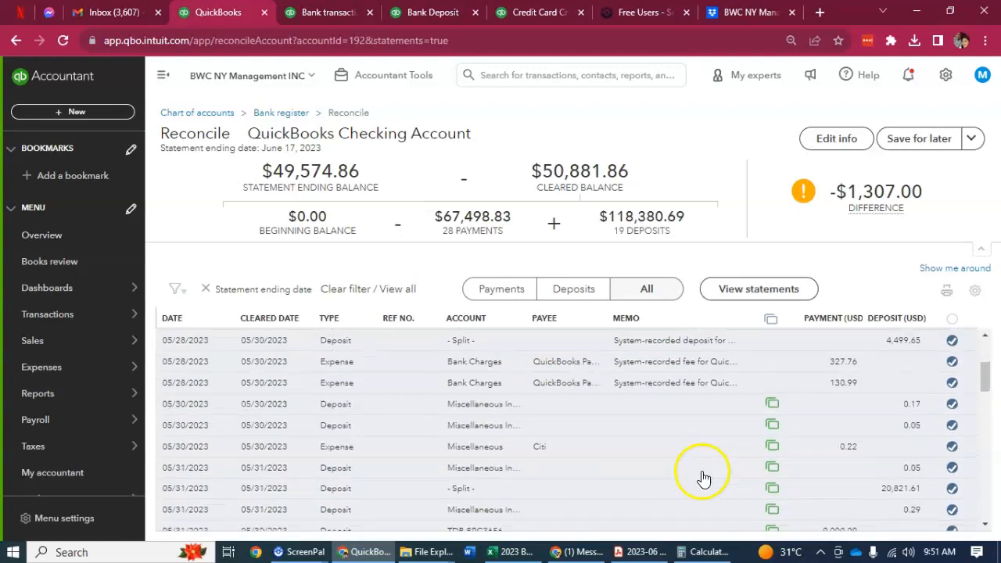
# - Open the uncleared 02/15/2023 credit card credit of 6,974.51 from the reconciliation list and check its online banking match
pyautogui.scroll(3, 701, 473)
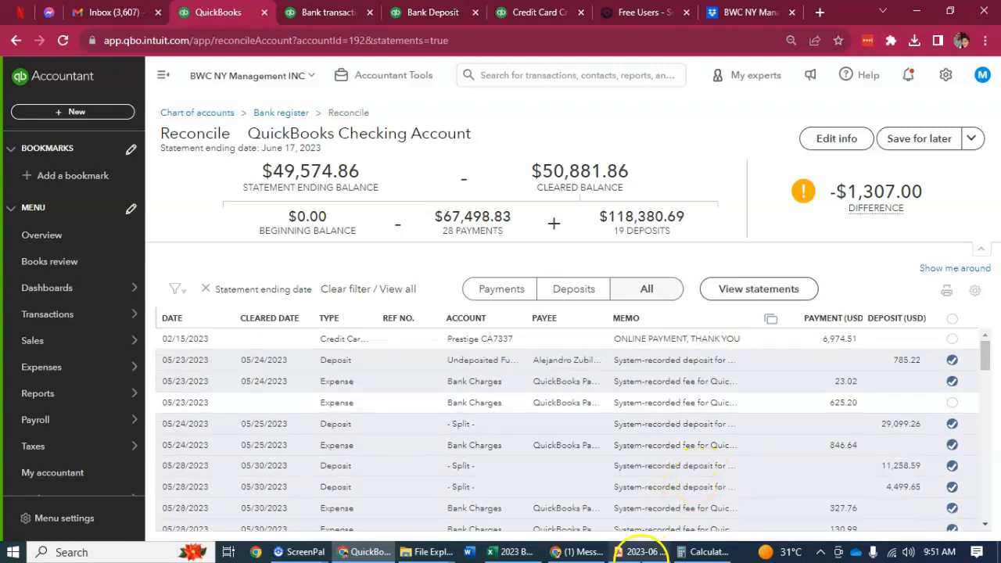
pyautogui.click(643, 552)
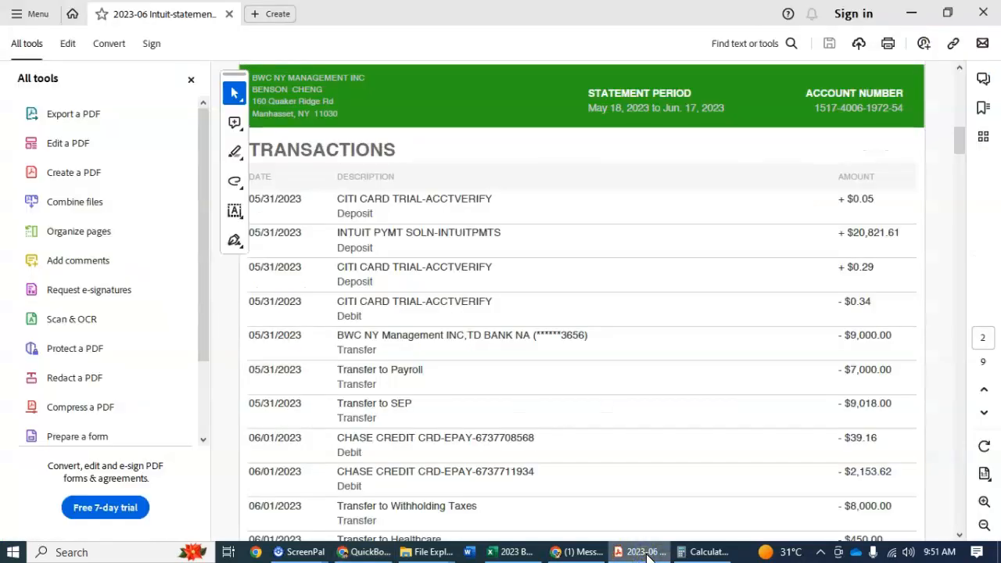
pyautogui.click(642, 551)
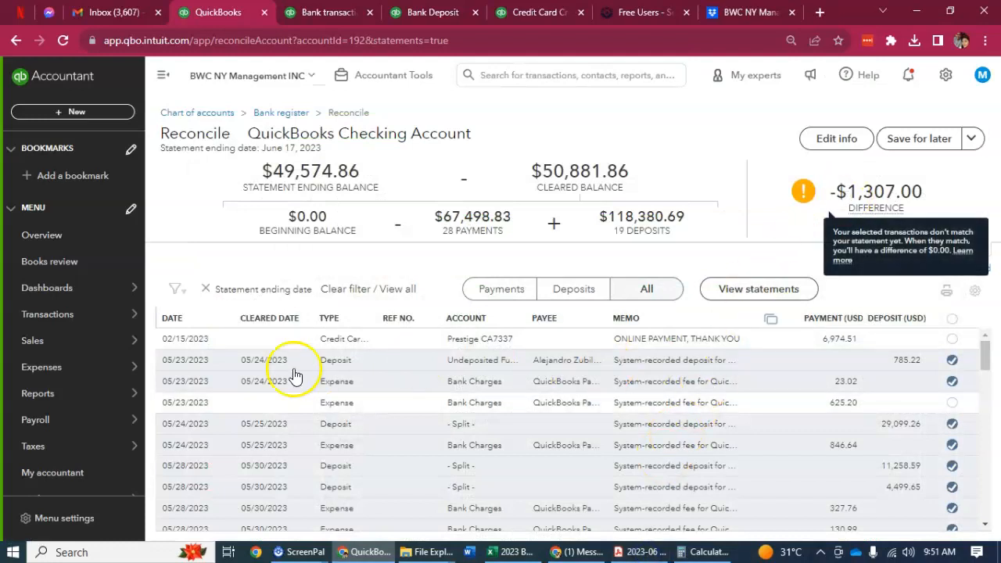
pyautogui.click(297, 341)
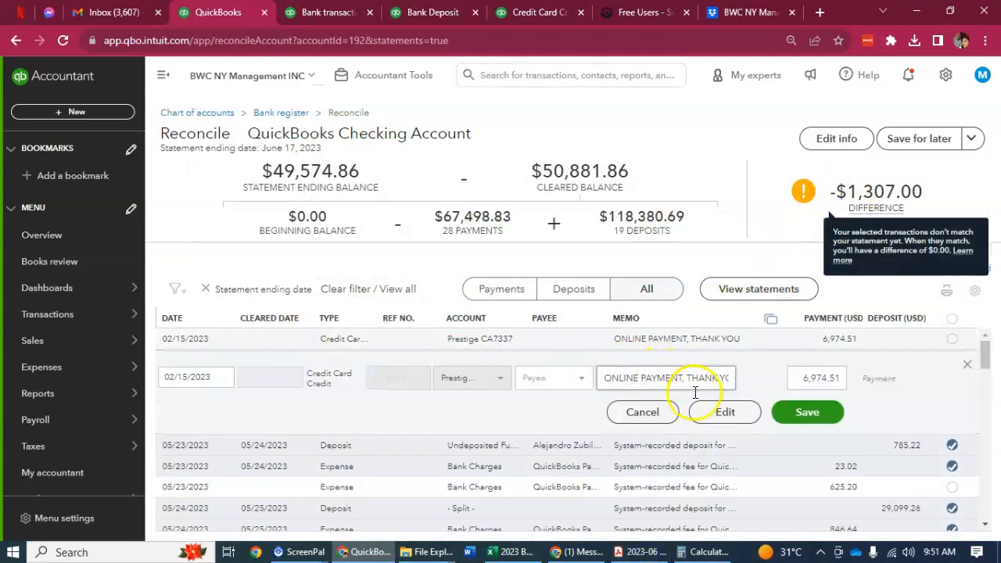
pyautogui.click(717, 412)
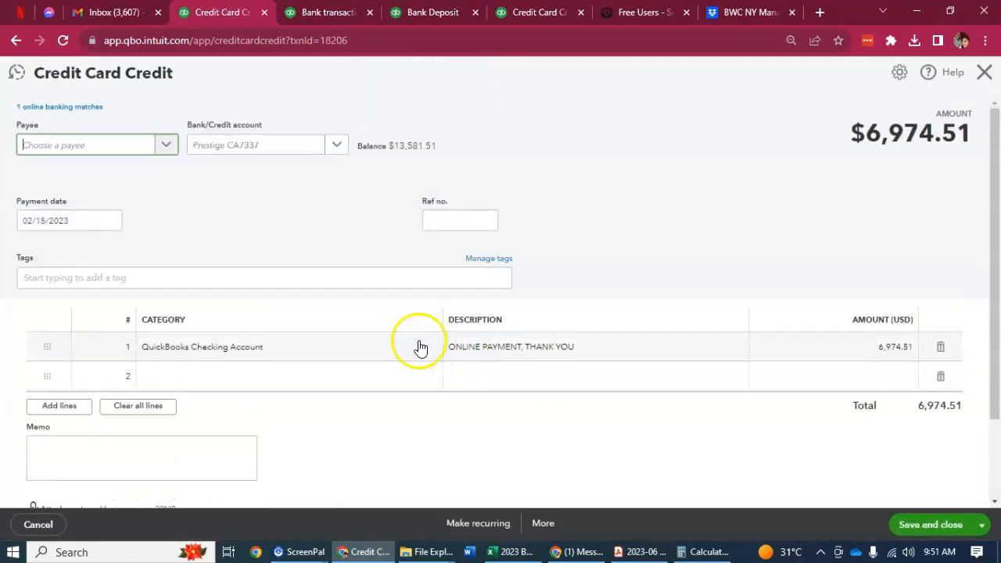
pyautogui.click(83, 108)
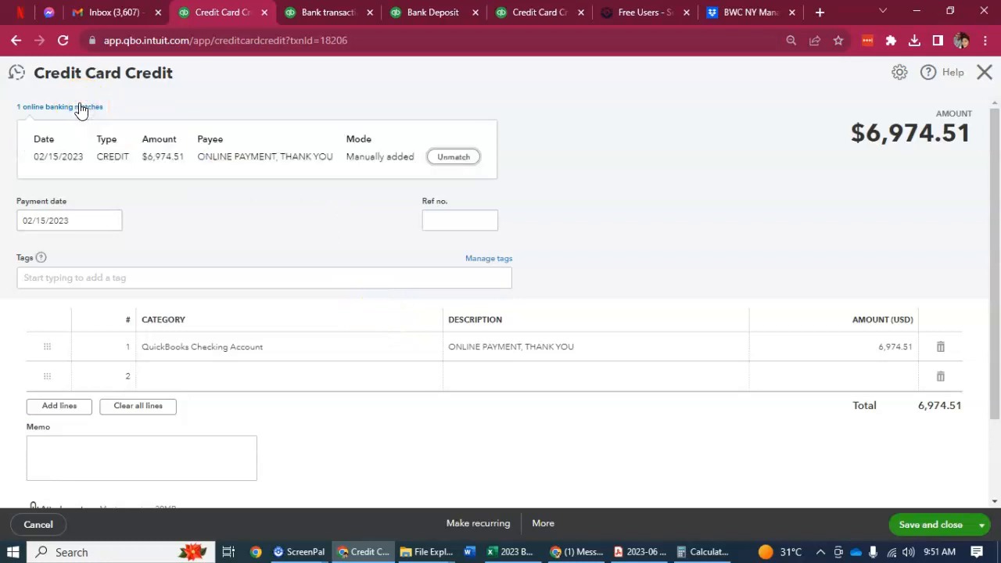
pyautogui.click(369, 128)
pyautogui.click(386, 352)
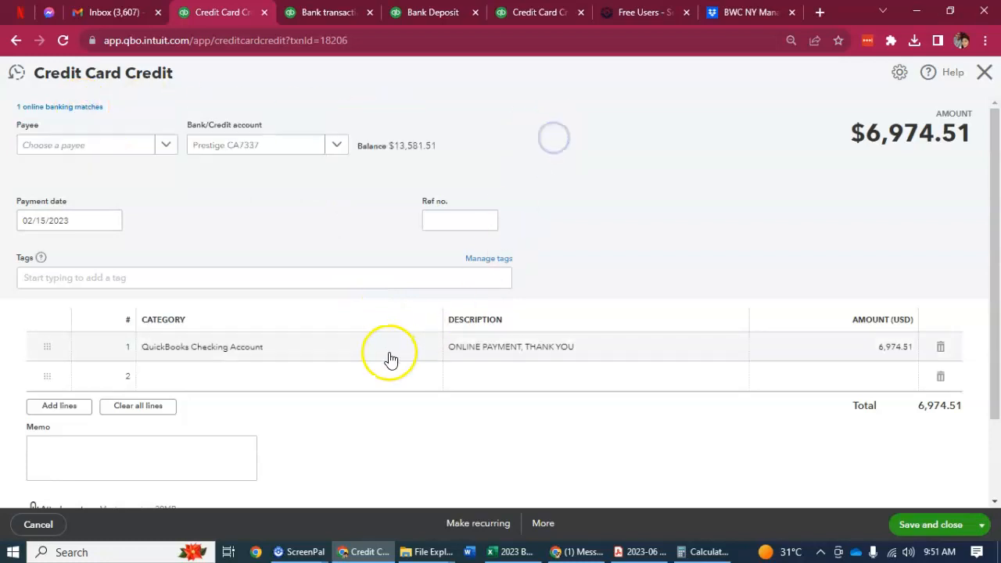
# - Change the first line's category to Uncategorized Asset, then save the credit card credit despite its having been reconciled
pyautogui.click(431, 347)
pyautogui.click(431, 347)
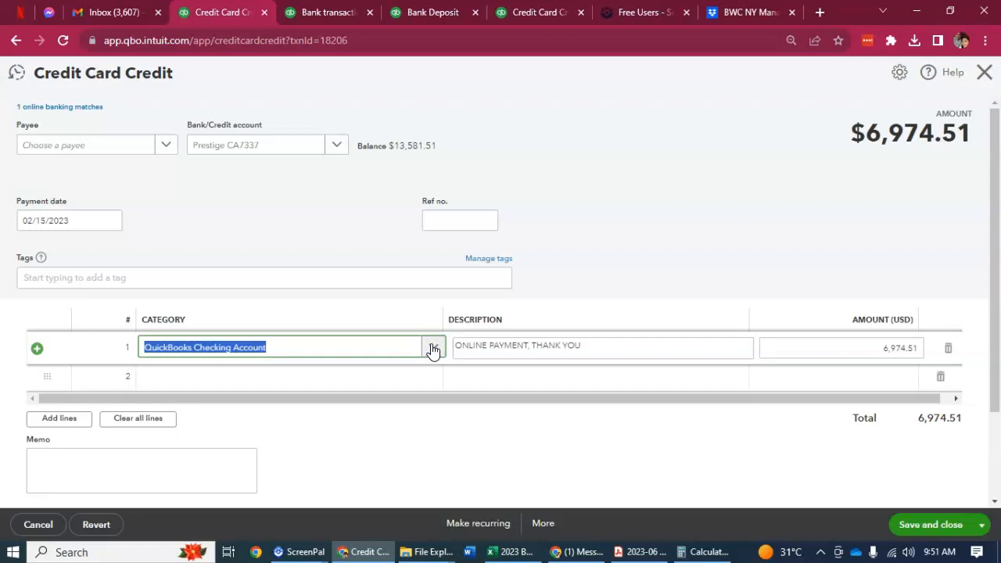
pyautogui.write('uncateg')
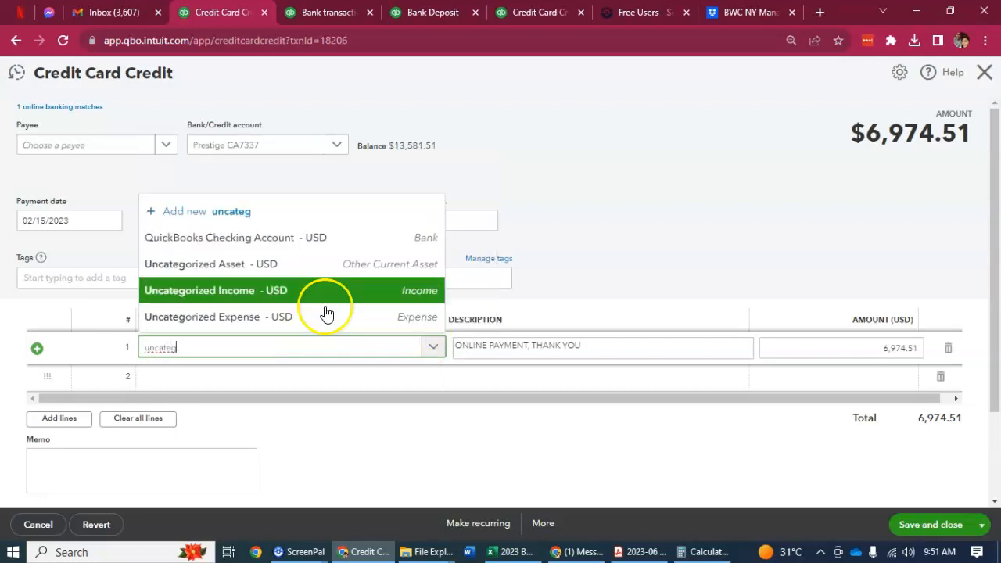
pyautogui.click(271, 264)
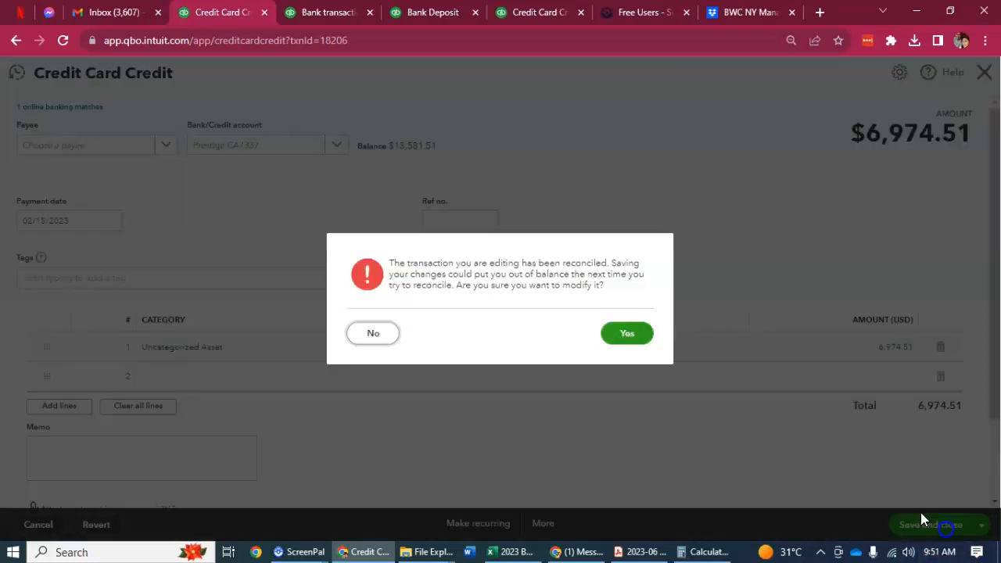
pyautogui.click(631, 334)
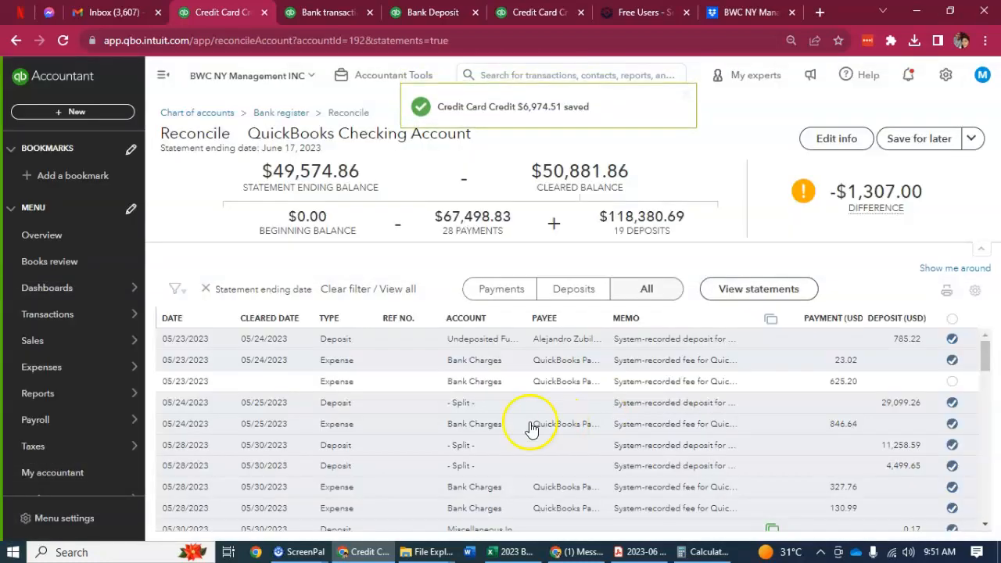
# - Open the uncleared 05/23/2023 bank charges expense of 625.20 and search the PDF bank statement for 625
pyautogui.click(346, 382)
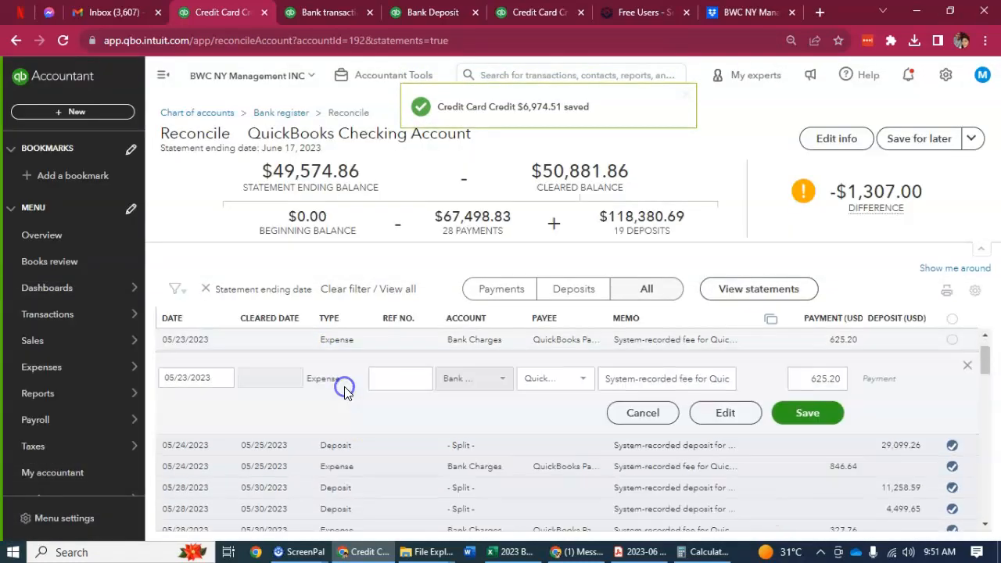
pyautogui.click(709, 407)
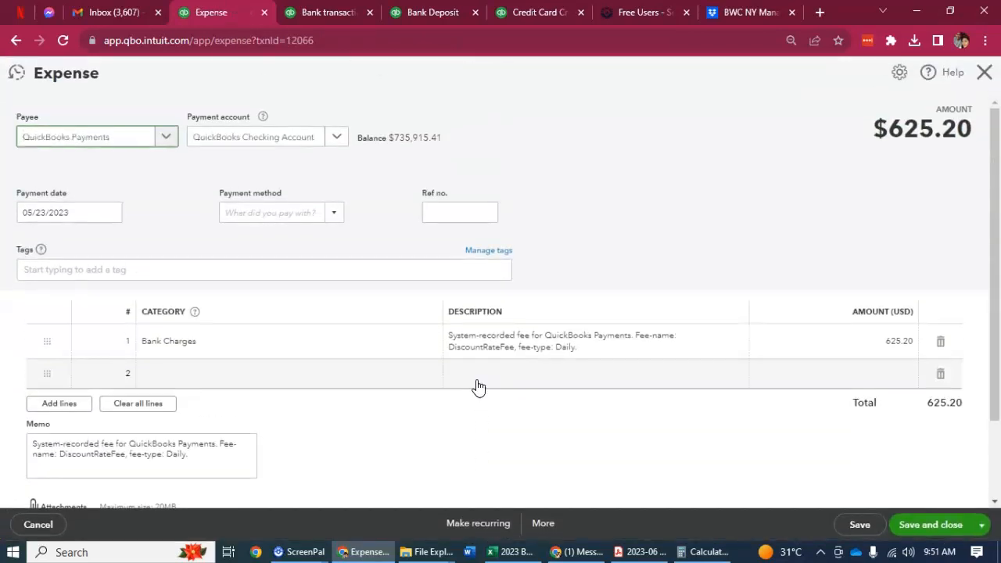
pyautogui.click(641, 552)
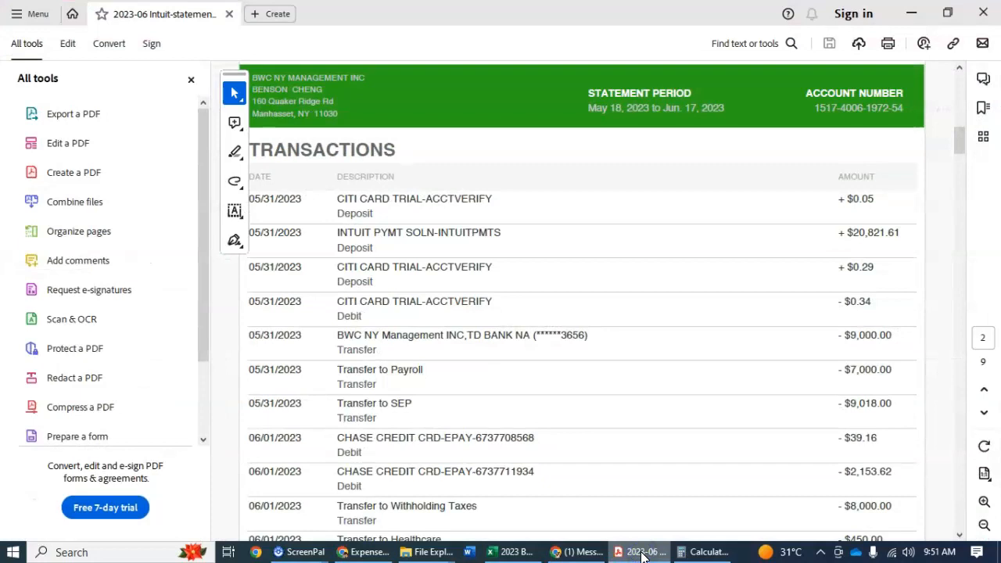
pyautogui.click(641, 552)
pyautogui.click(641, 552)
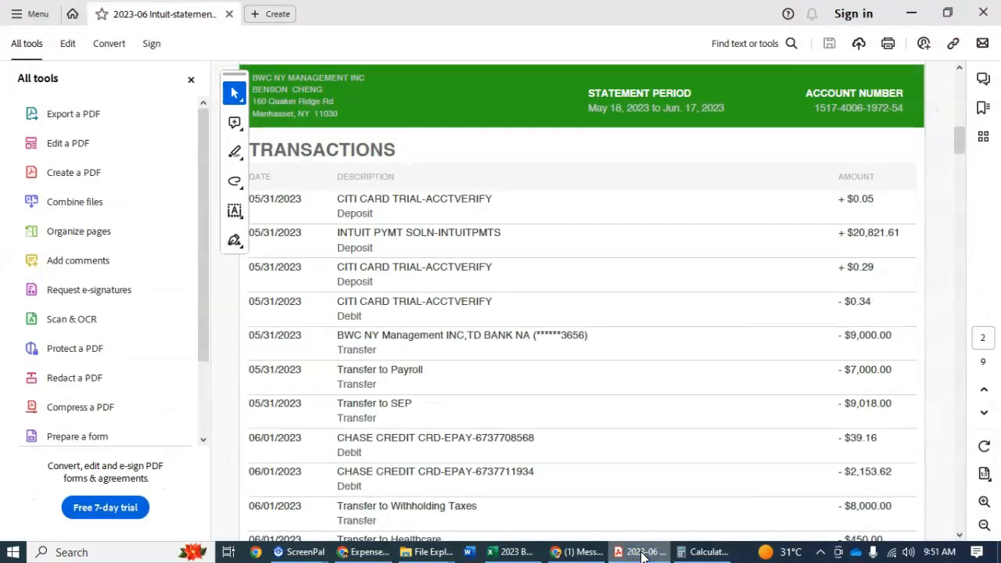
pyautogui.hotkey('ctrl', 'f')
pyautogui.write('625')
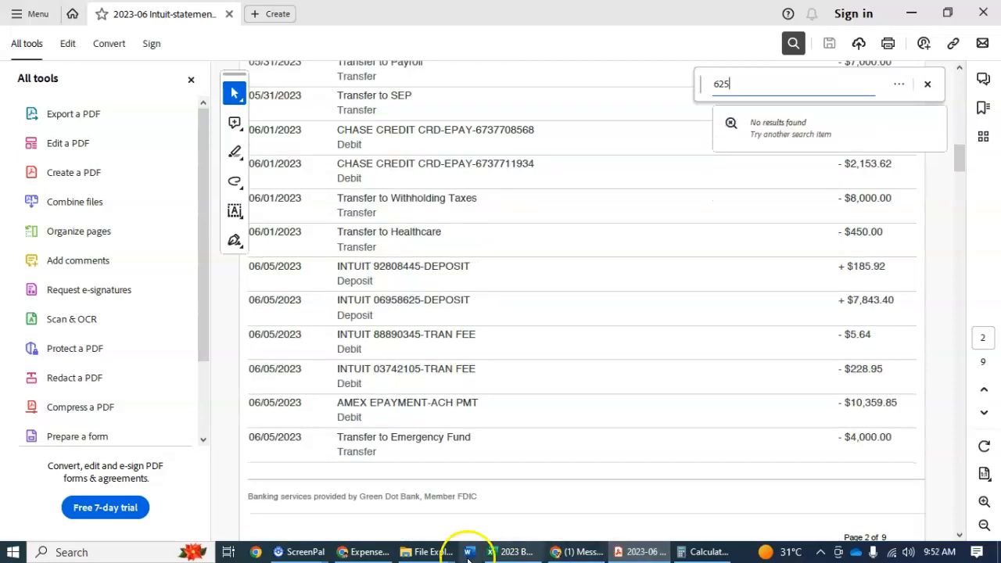
pyautogui.click(358, 552)
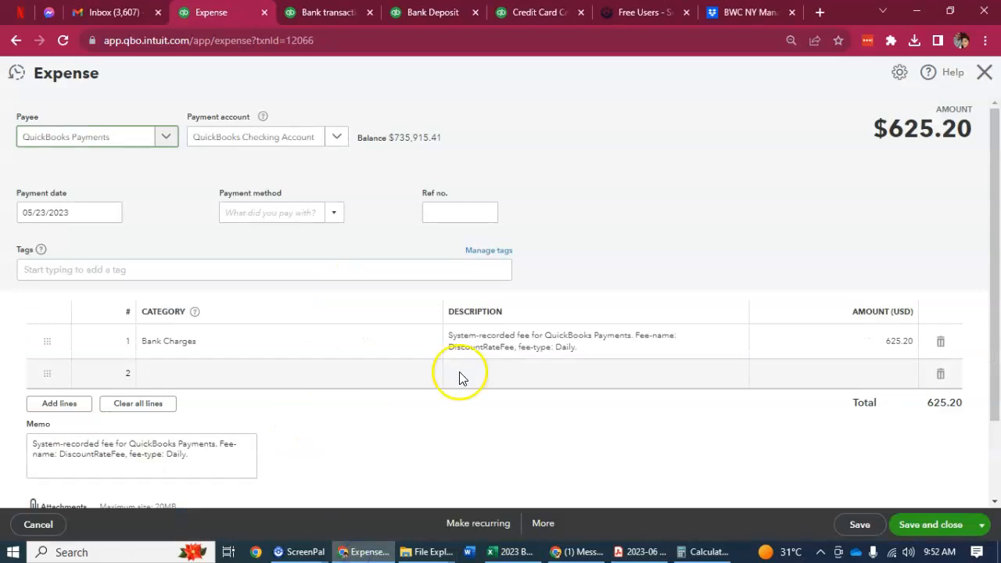
pyautogui.scroll(-2, 342, 418)
pyautogui.scroll(2, 188, 174)
pyautogui.scroll(-2, 353, 380)
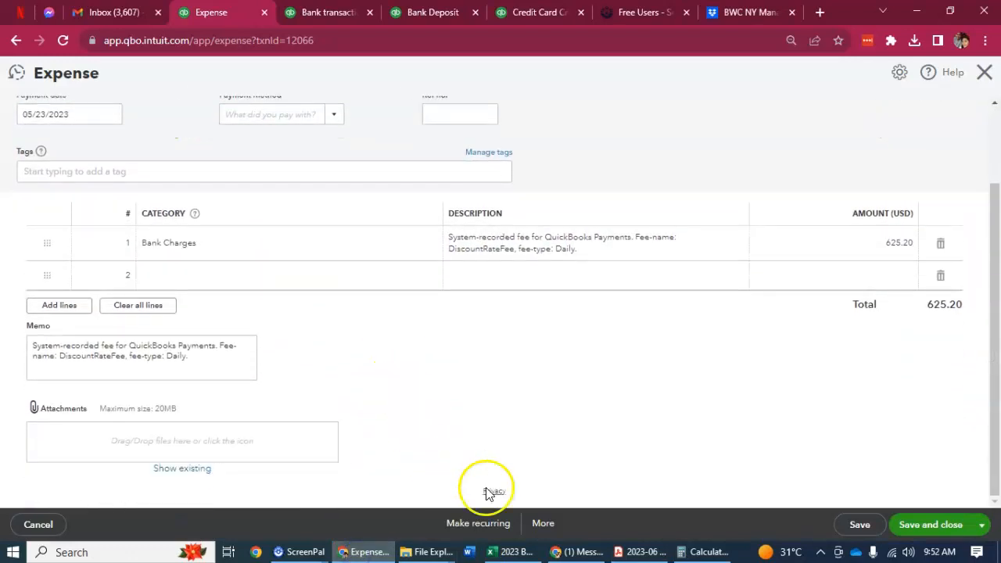
pyautogui.click(544, 524)
pyautogui.click(519, 438)
pyautogui.click(567, 335)
pyautogui.click(395, 333)
pyautogui.scroll(3, 601, 292)
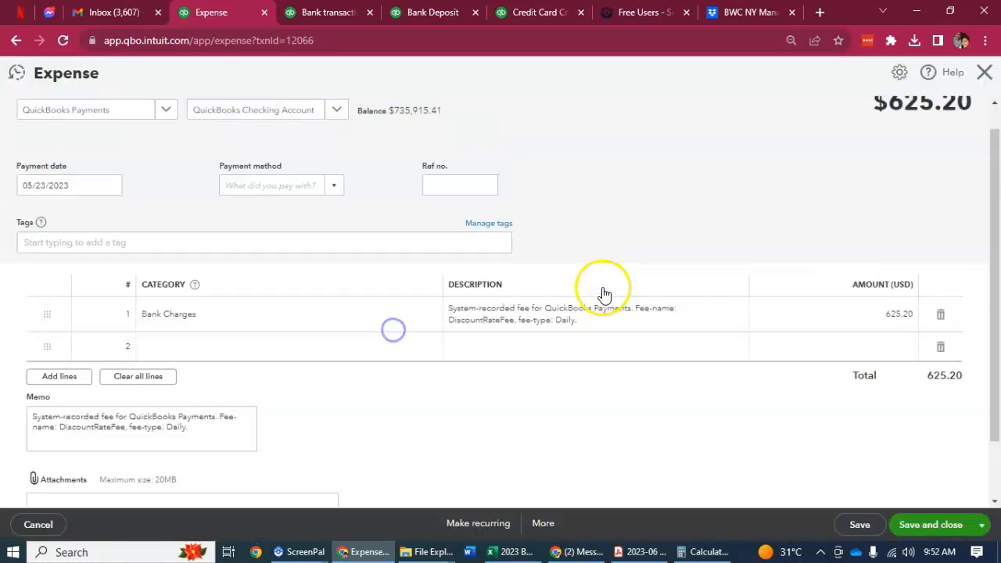
# - Copy the expense amount and search all transactions for an amount equal to 625.20
pyautogui.click(884, 342)
pyautogui.hotkey('ctrl', 'c')
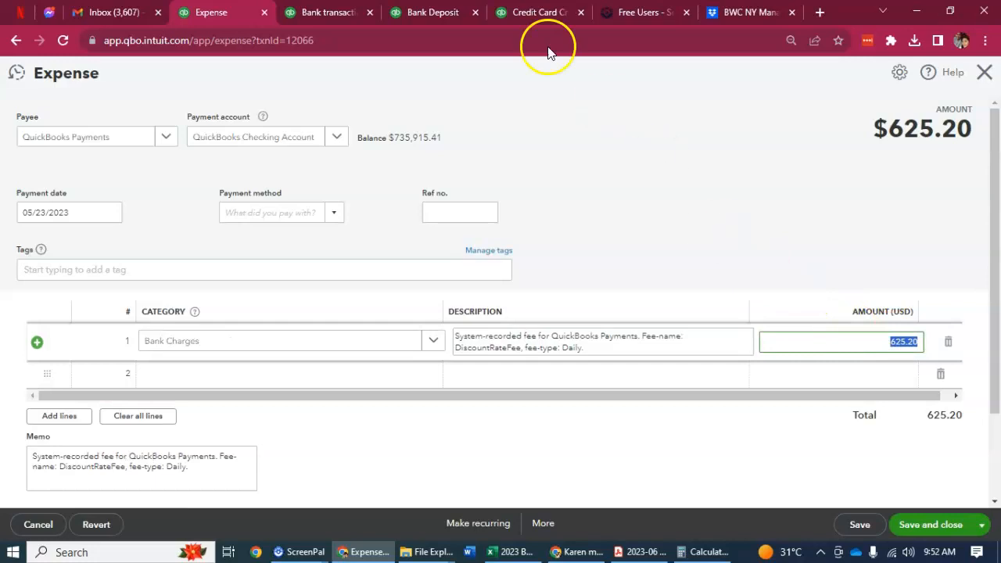
pyautogui.click(539, 12)
pyautogui.moveTo(537, 154); pyautogui.dragTo(342, 127)
pyautogui.hotkey('ctrl', 'v')
pyautogui.click(219, 183)
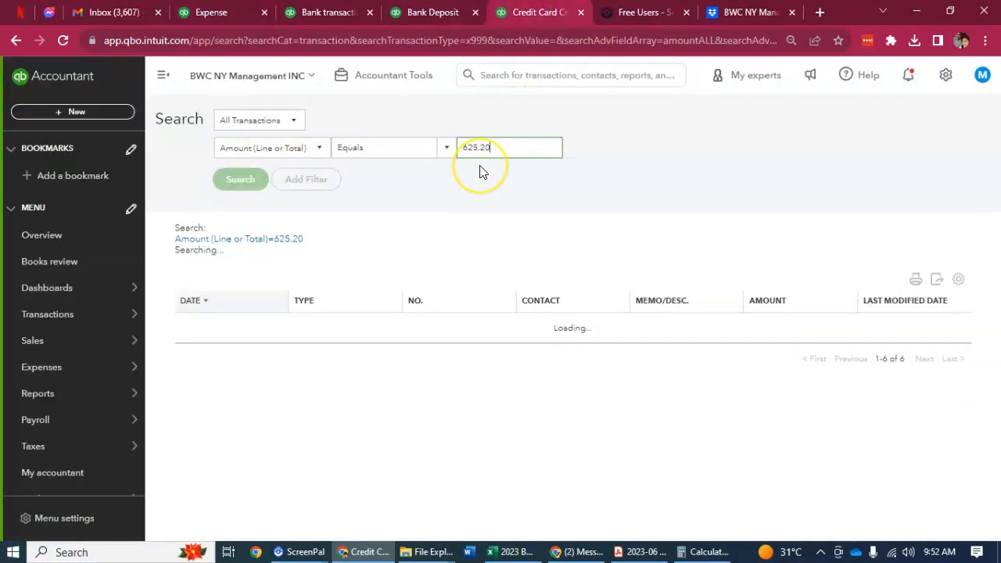
# - Delete the 05/23/2023 QuickBooks Payments fee expense of 625.20
pyautogui.click(234, 13)
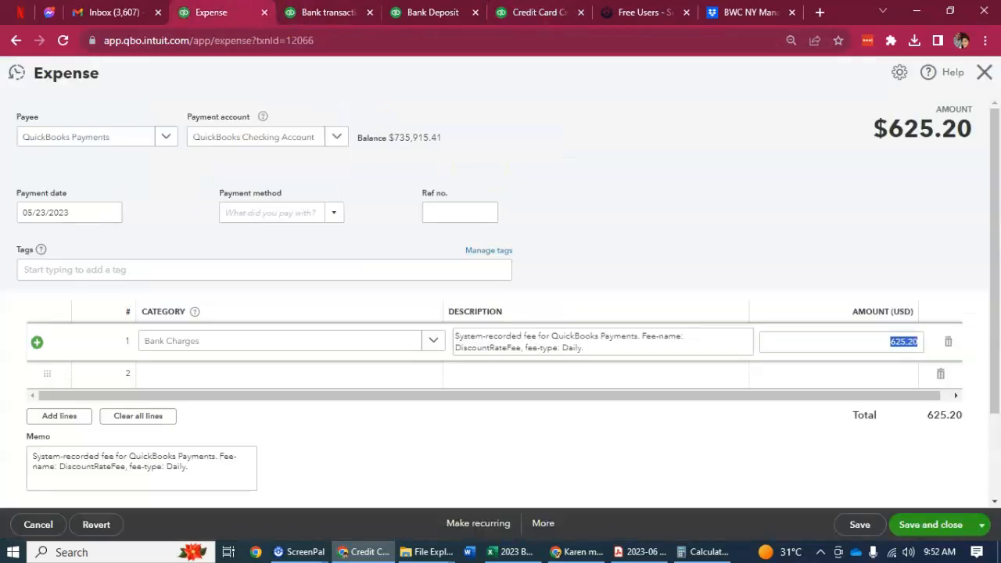
pyautogui.click(542, 523)
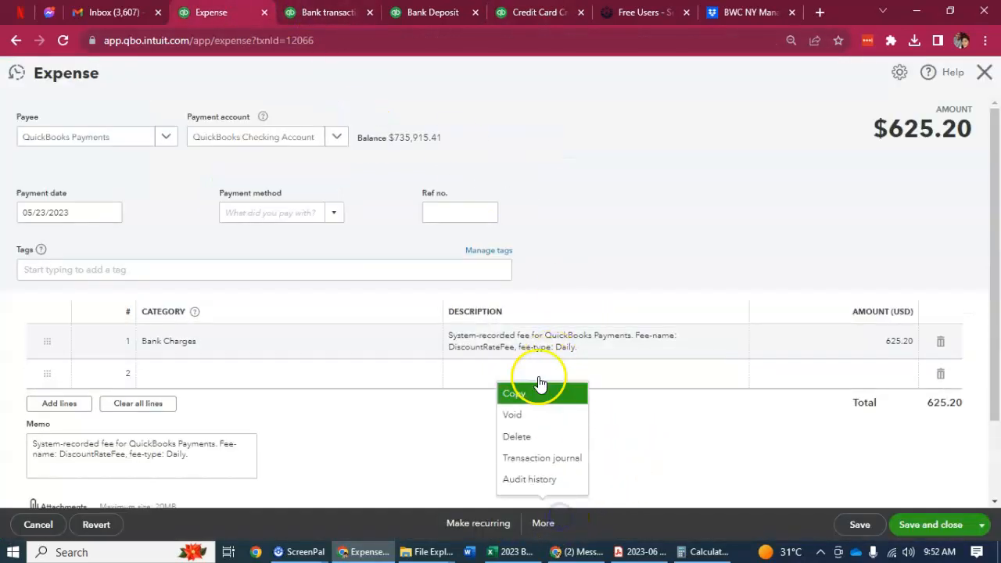
pyautogui.click(530, 443)
pyautogui.click(573, 334)
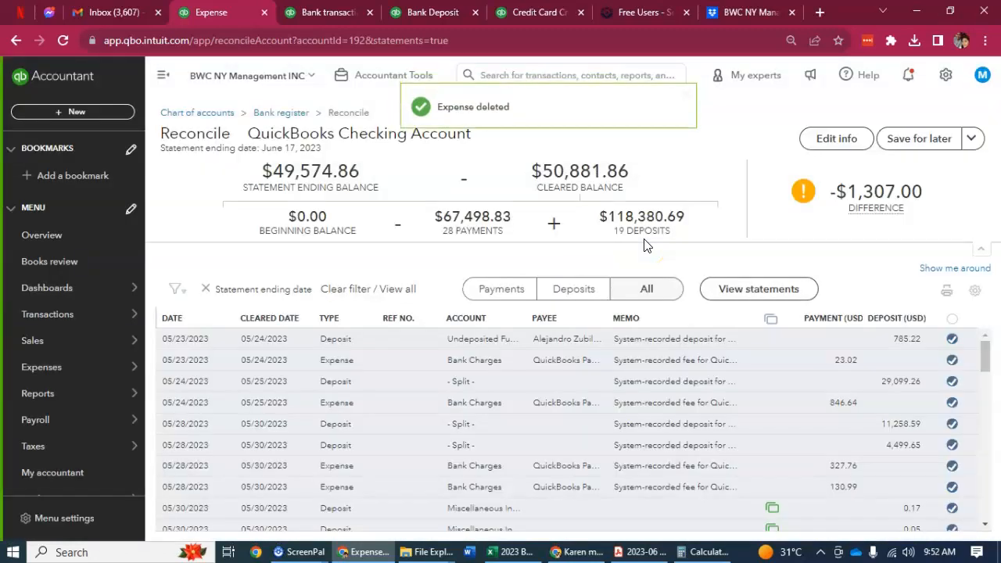
# - Locate the uncleared 06/16/2023 Amex Gold Card payment in the reconciliation list and search all transactions for 83.88
pyautogui.scroll(-10, 629, 396)
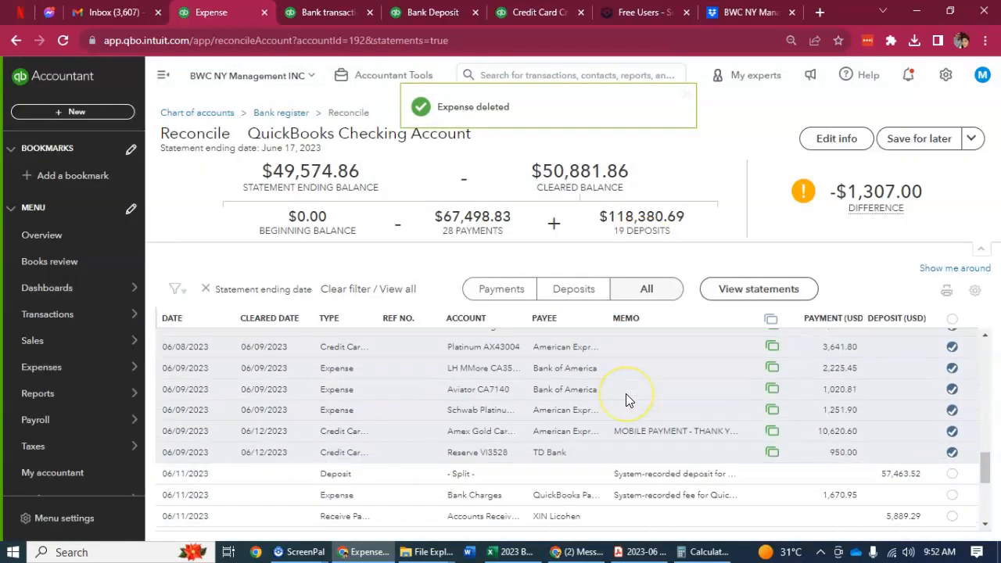
pyautogui.scroll(1, 625, 400)
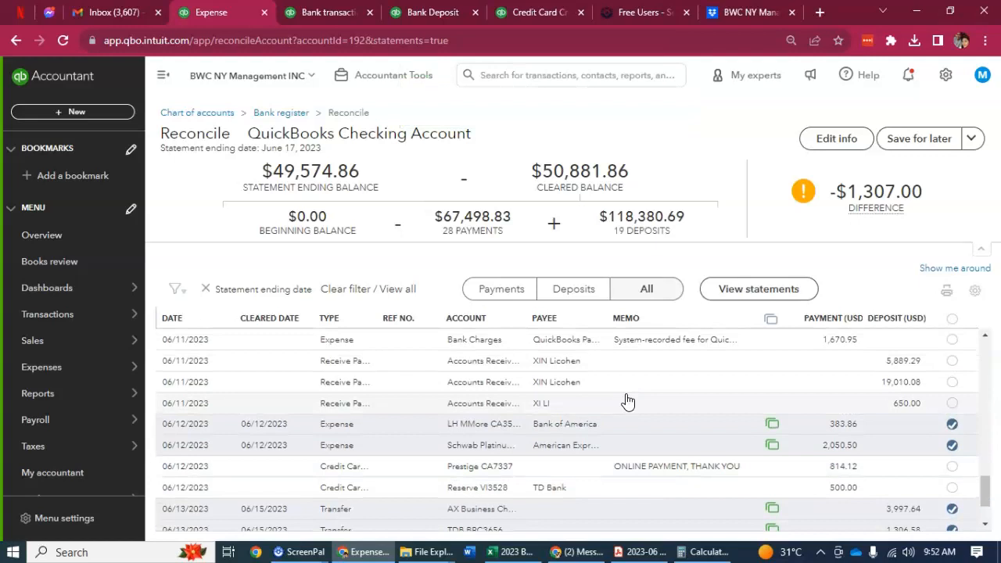
pyautogui.scroll(1, 625, 401)
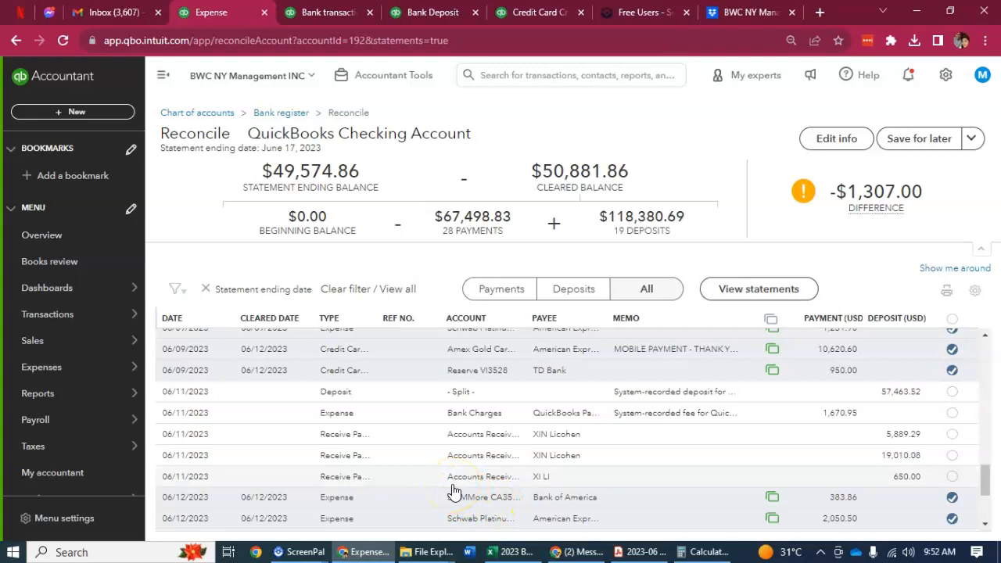
pyautogui.click(578, 551)
pyautogui.click(582, 551)
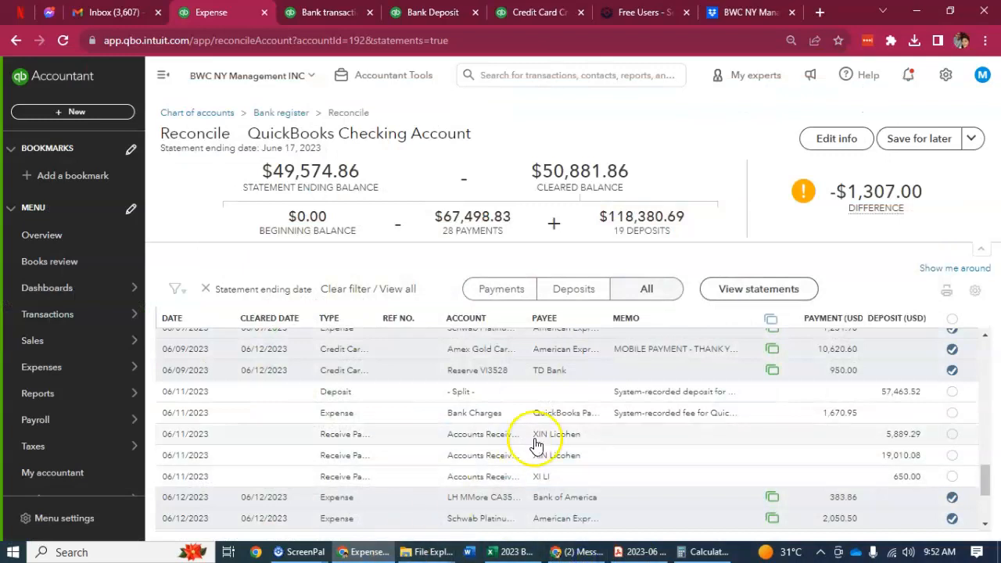
pyautogui.scroll(-5, 554, 458)
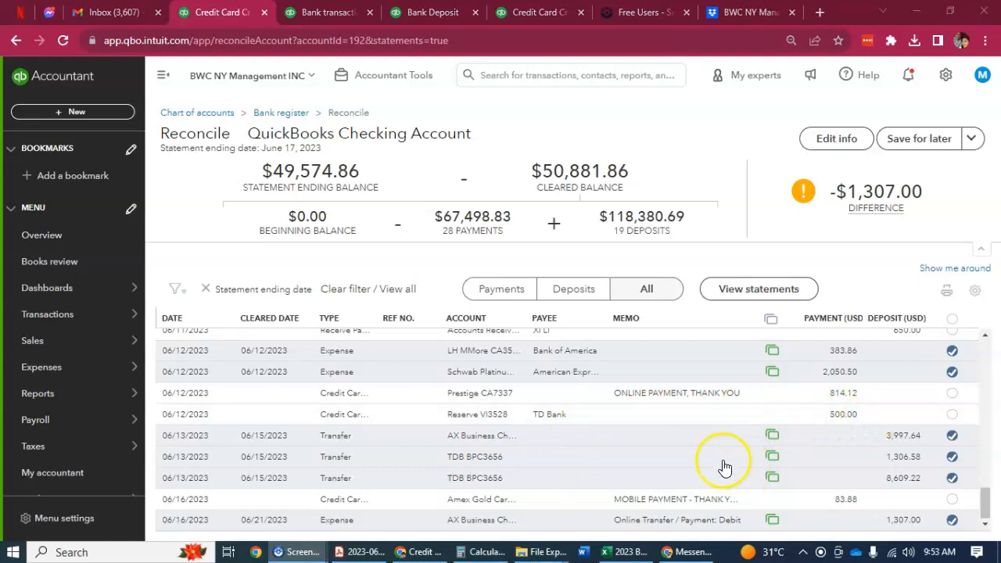
pyautogui.click(436, 504)
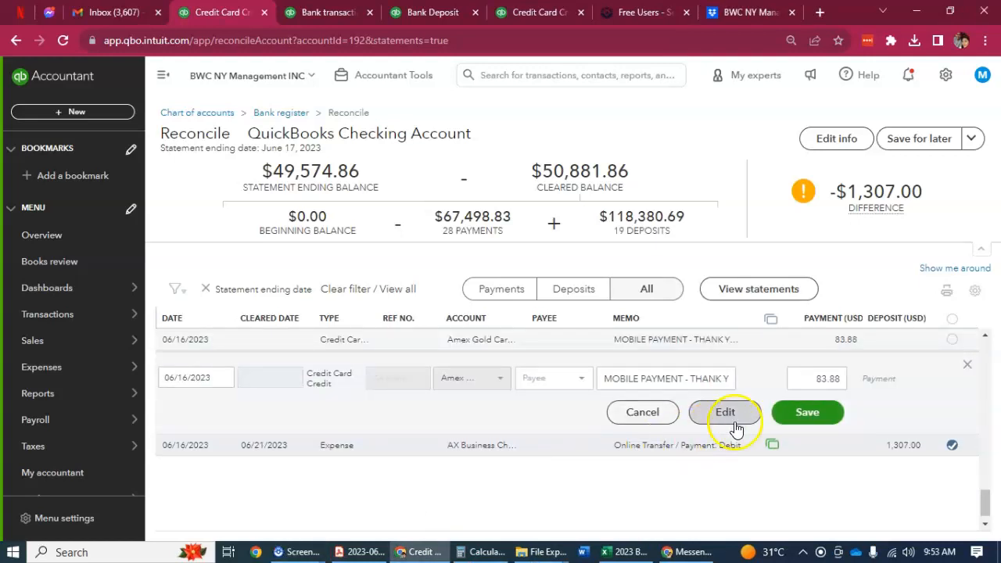
pyautogui.click(530, 11)
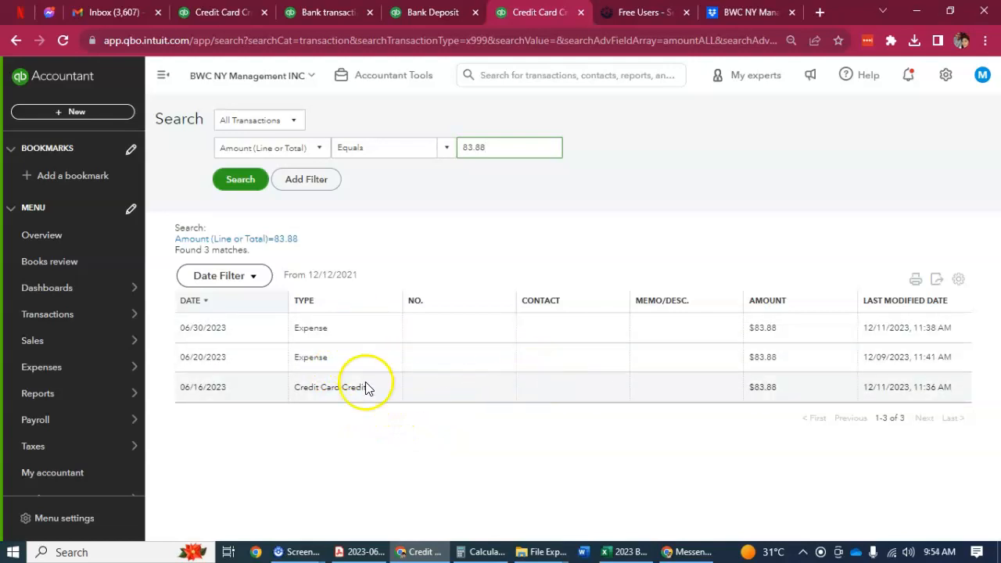
pyautogui.click(238, 13)
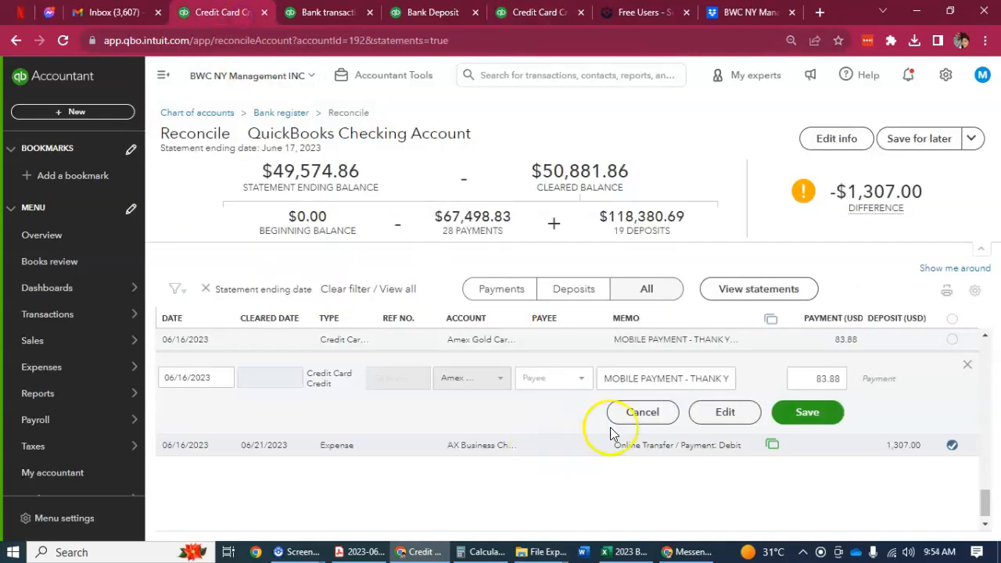
# - Open the 06/16/2023 Amex Gold Card credit of 83.88 for full editing and delete it
pyautogui.click(725, 414)
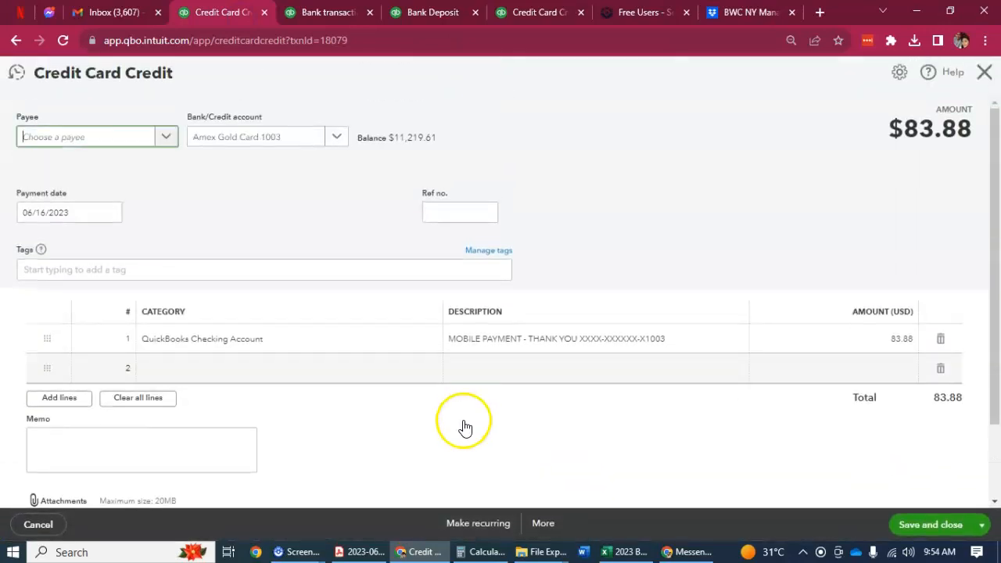
pyautogui.click(548, 513)
pyautogui.click(114, 112)
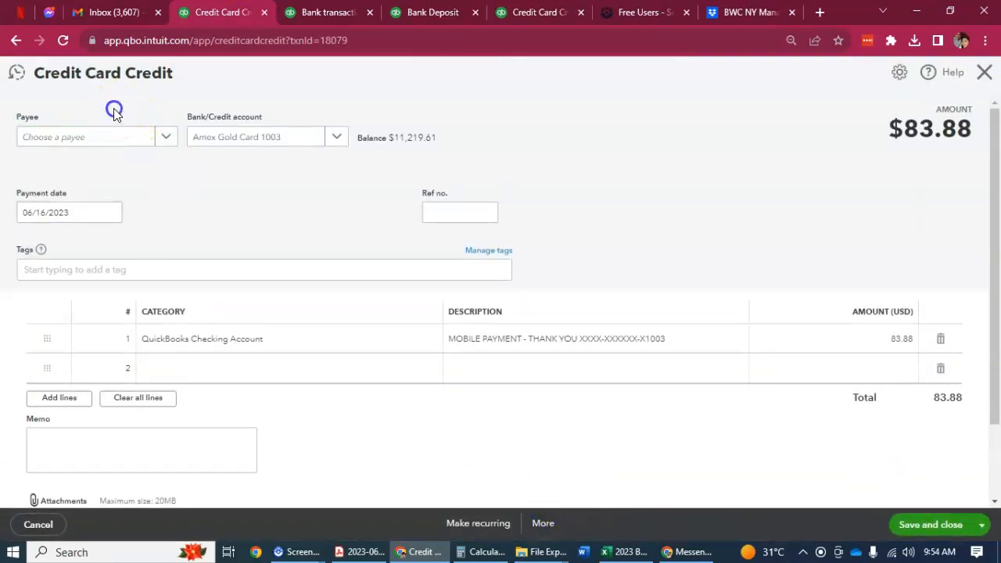
pyautogui.click(543, 523)
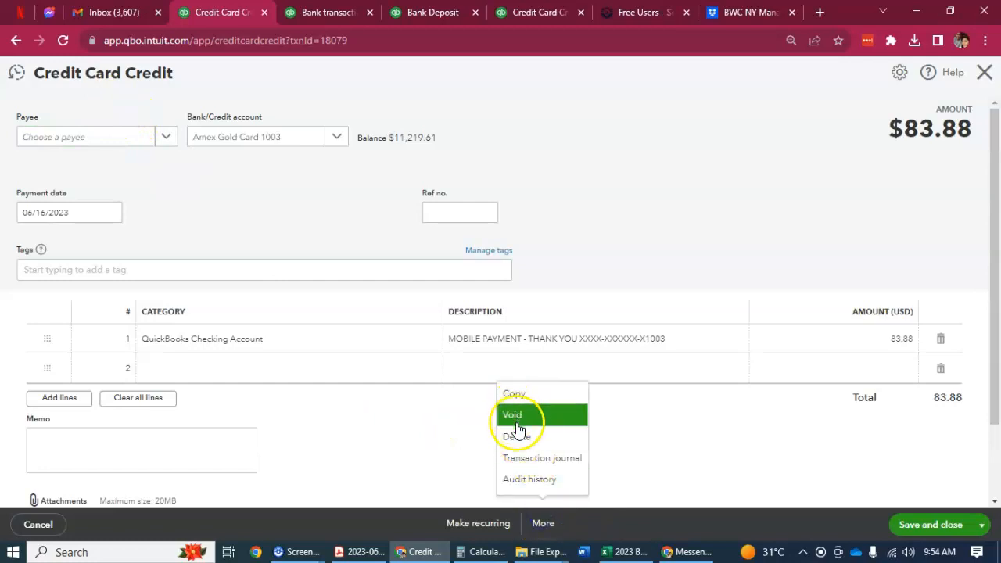
pyautogui.click(518, 433)
pyautogui.click(630, 351)
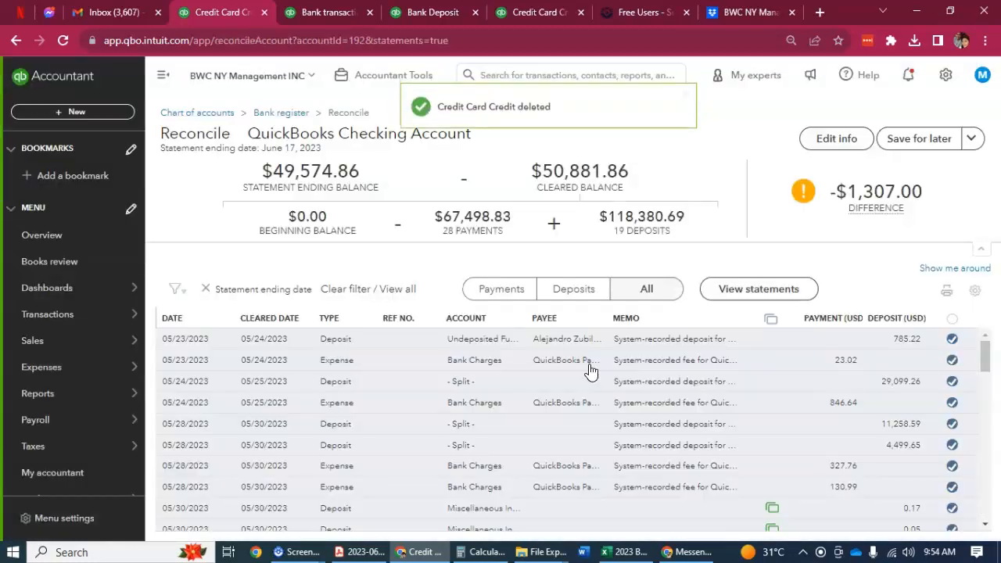
# - Search all transactions for an amount equal to 500 and open the uncleared 06/12/2023 TD Bank credit card payment of 500.00 for full editing
pyautogui.scroll(-6, 599, 436)
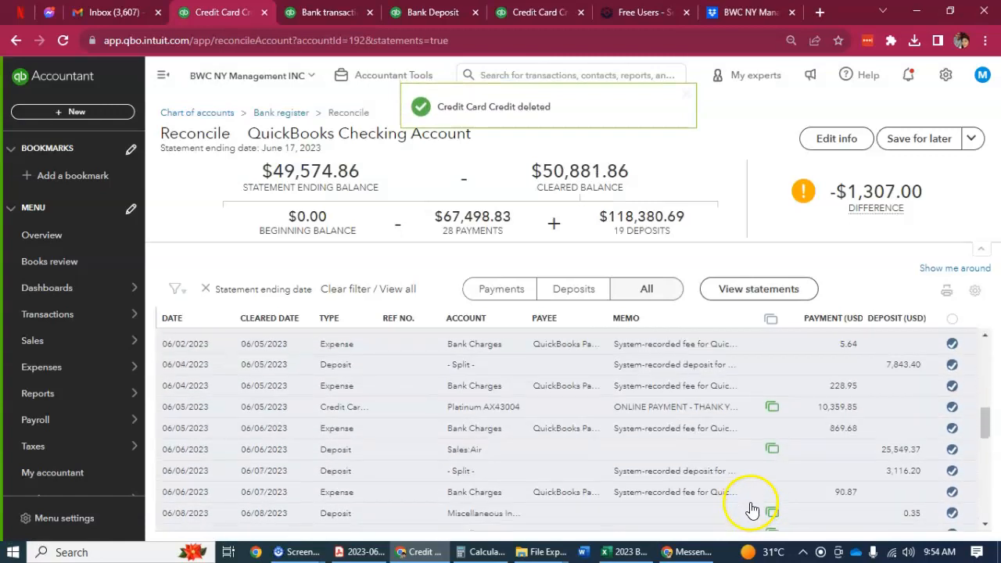
pyautogui.scroll(-5, 752, 508)
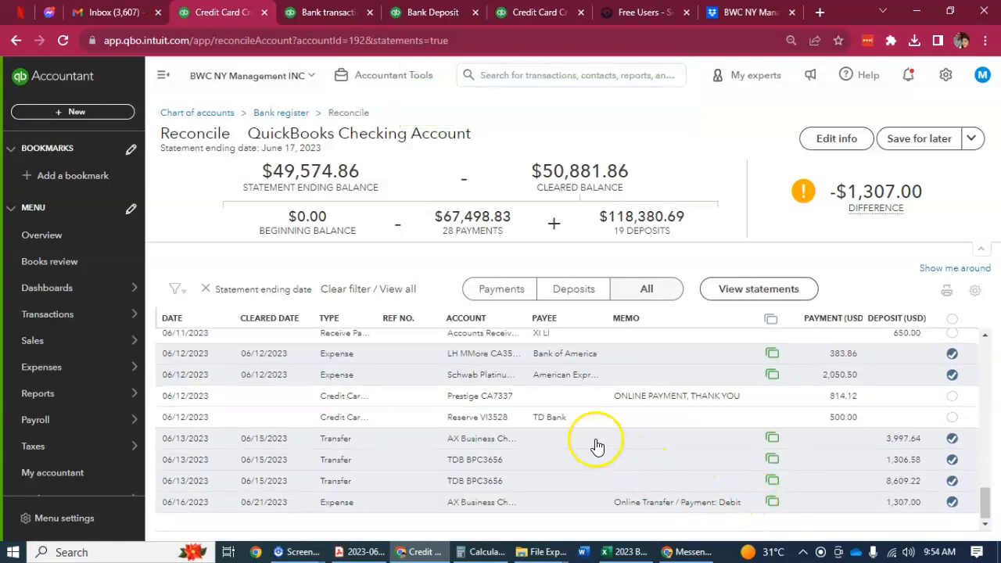
pyautogui.click(491, 423)
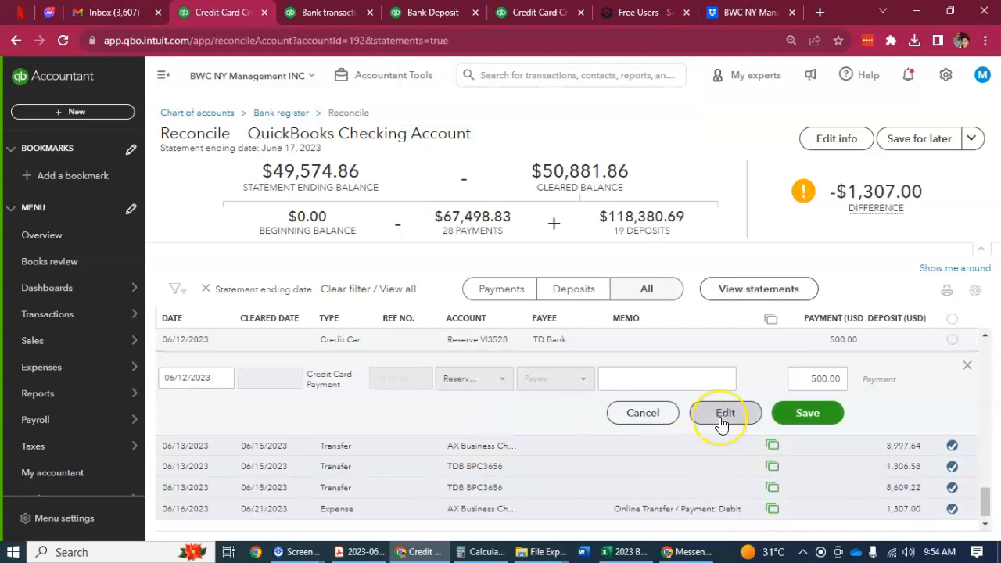
pyautogui.click(532, 12)
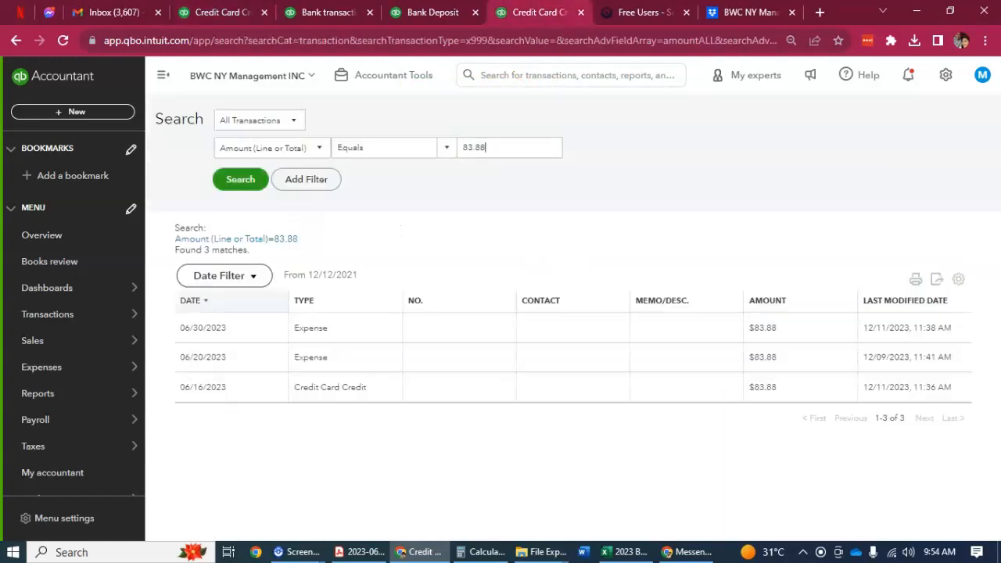
pyautogui.click(491, 154)
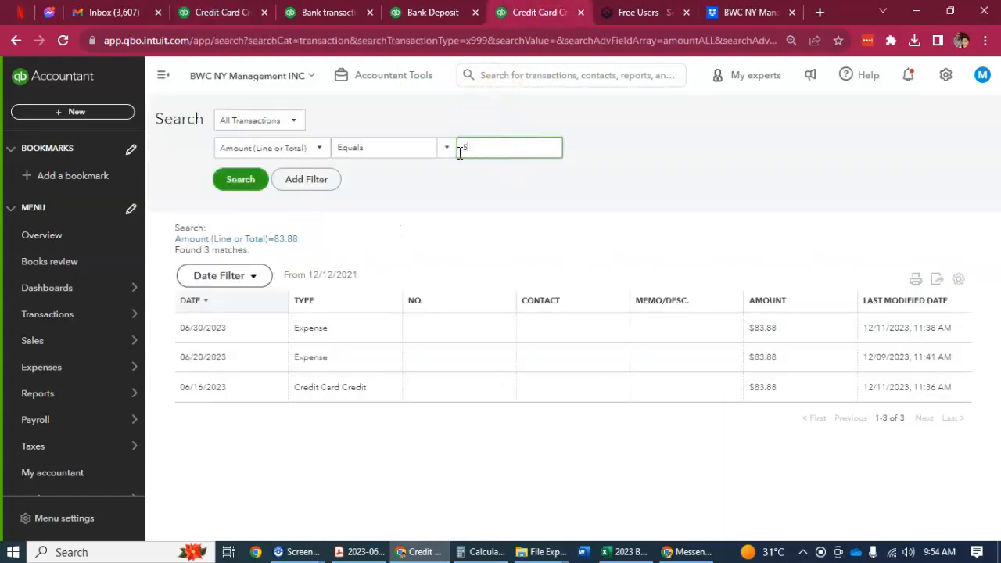
pyautogui.press('Return')
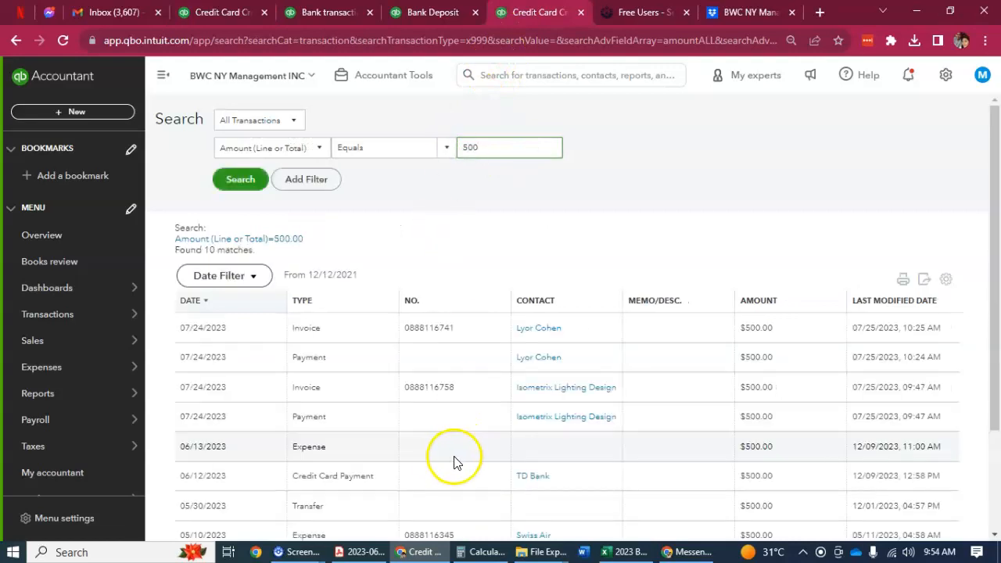
pyautogui.scroll(-2, 428, 457)
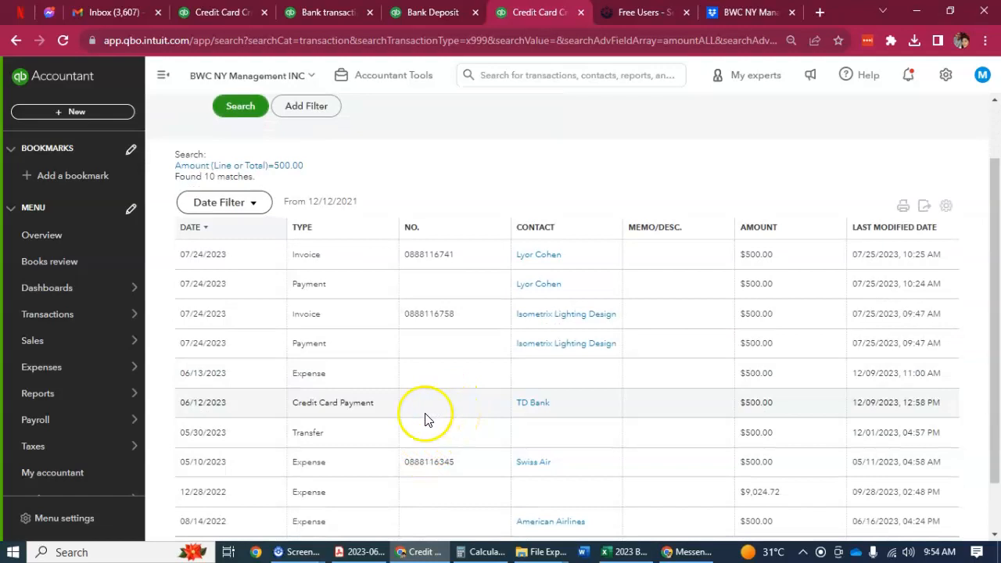
pyautogui.click(222, 12)
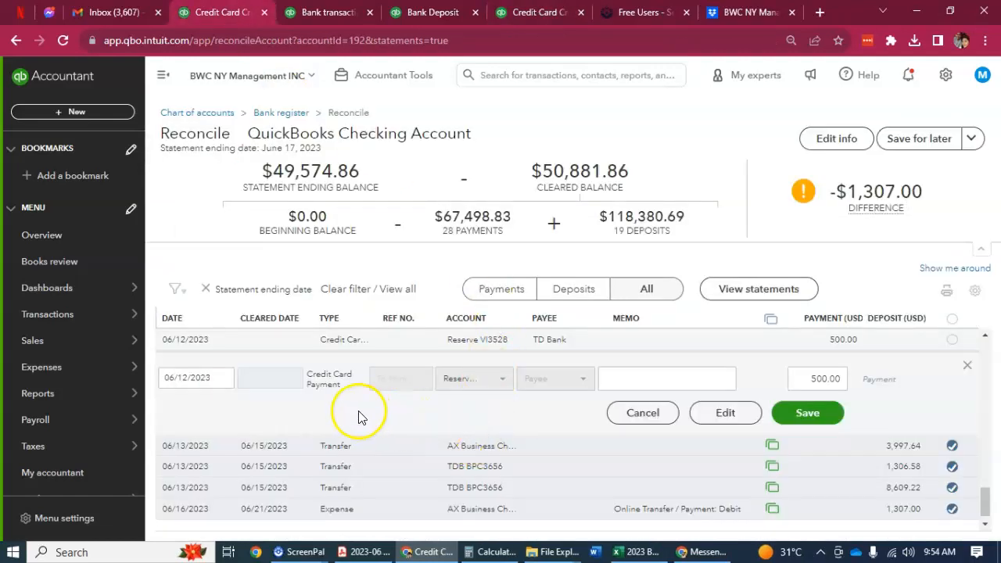
pyautogui.click(722, 412)
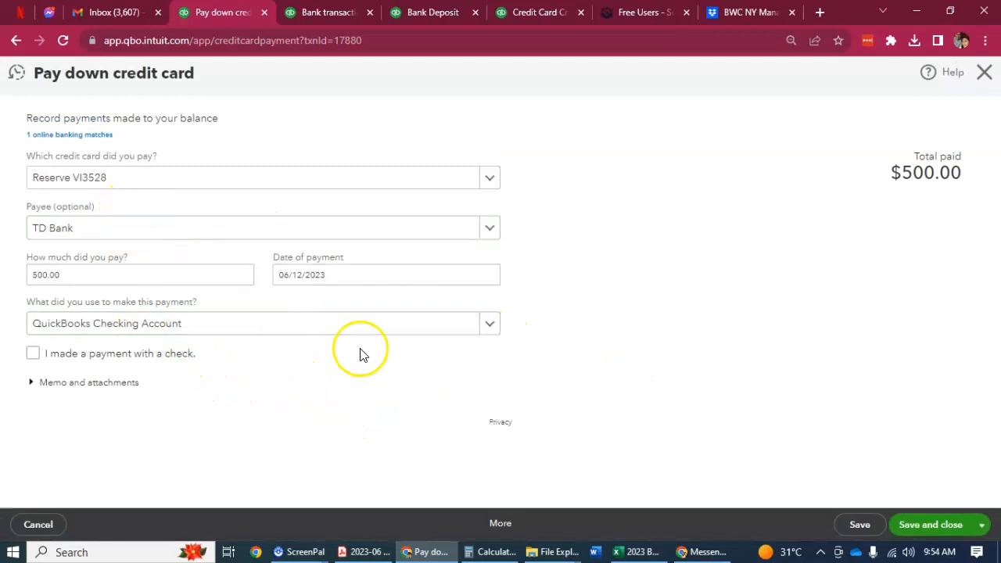
# - Try to switch the account used for the 500.00 credit card payment to an uncategorized account
pyautogui.click(488, 331)
pyautogui.click(490, 332)
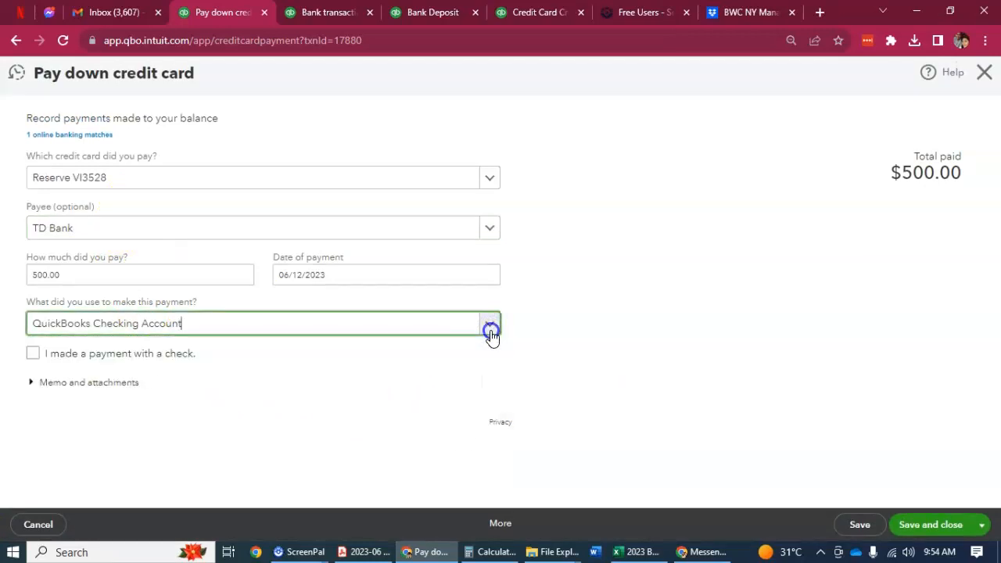
pyautogui.click(490, 332)
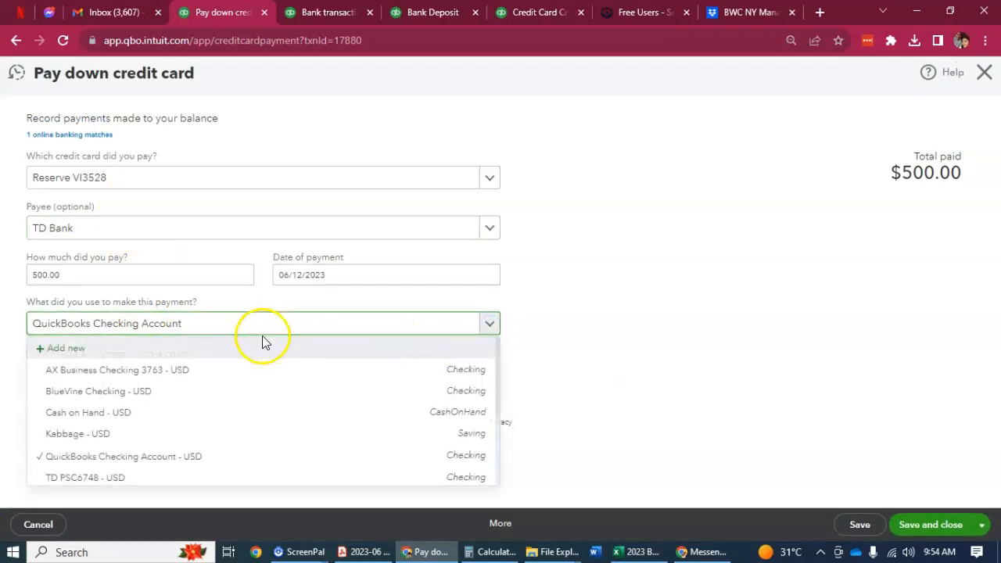
pyautogui.click(496, 324)
pyautogui.moveTo(268, 312); pyautogui.dragTo(112, 321)
pyautogui.moveTo(196, 324); pyautogui.dragTo(150, 329)
pyautogui.write('uncate')
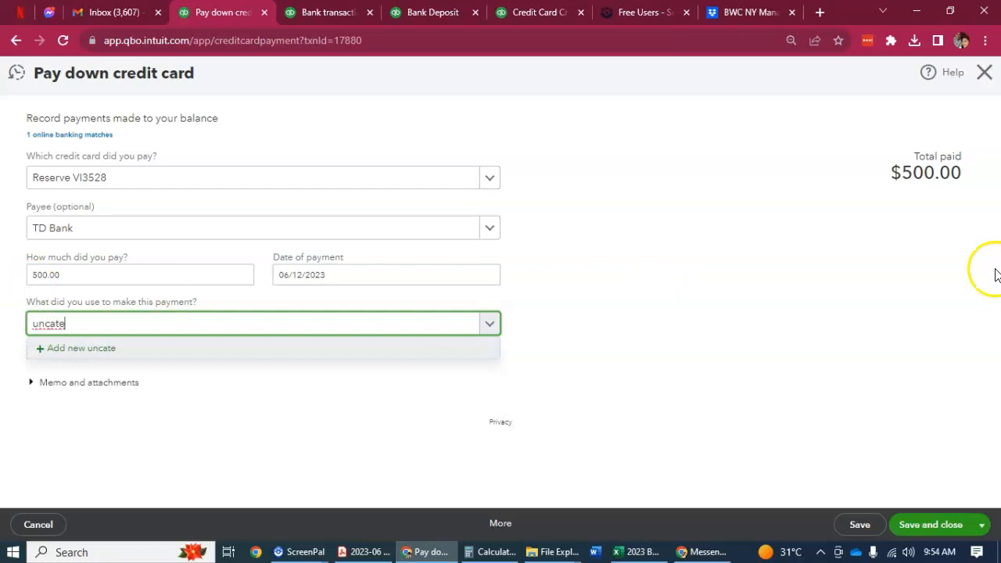
pyautogui.click(725, 267)
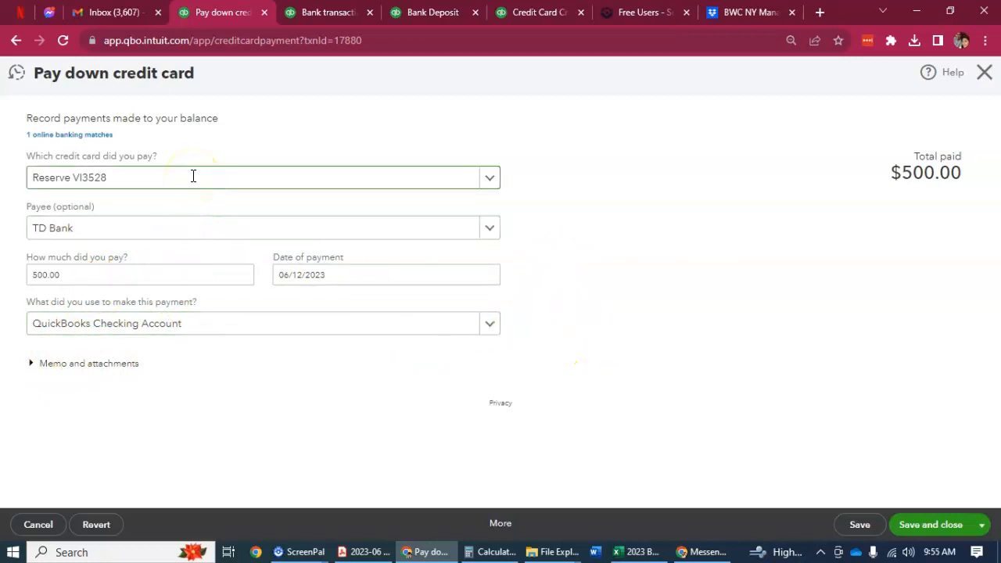
pyautogui.click(500, 524)
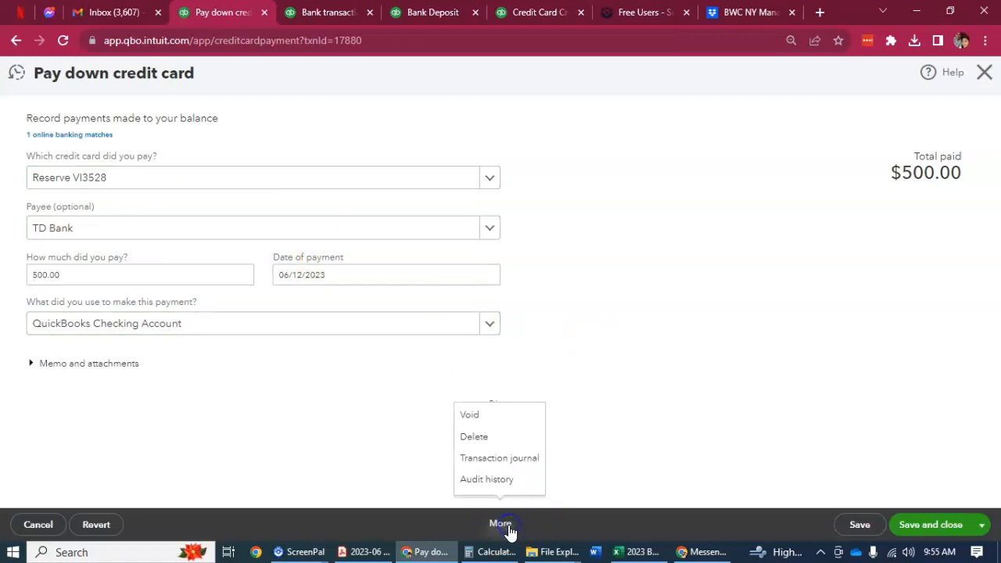
pyautogui.click(681, 338)
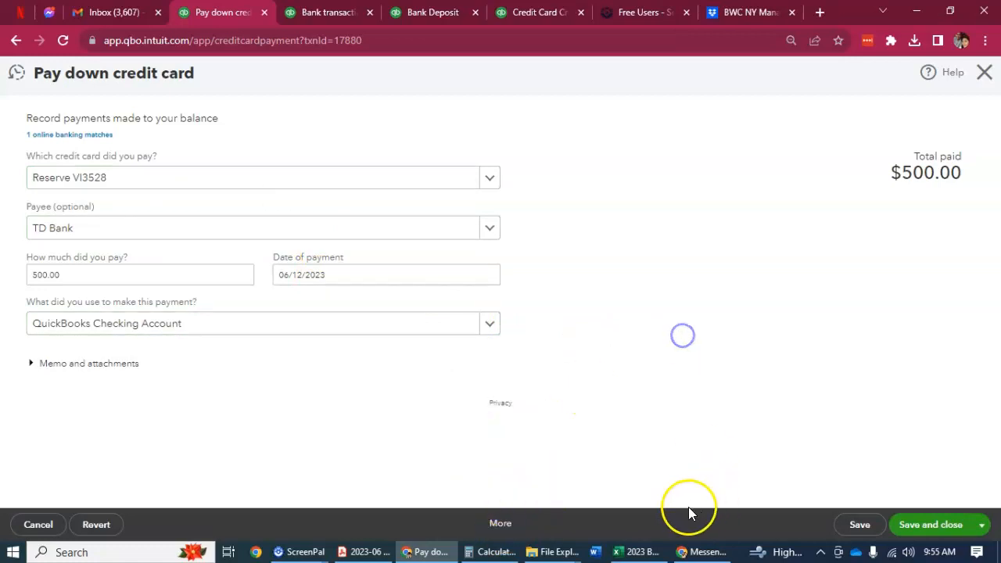
# - Find and launch the Snipping Tool
pyautogui.click(127, 551)
pyautogui.write('nipp')
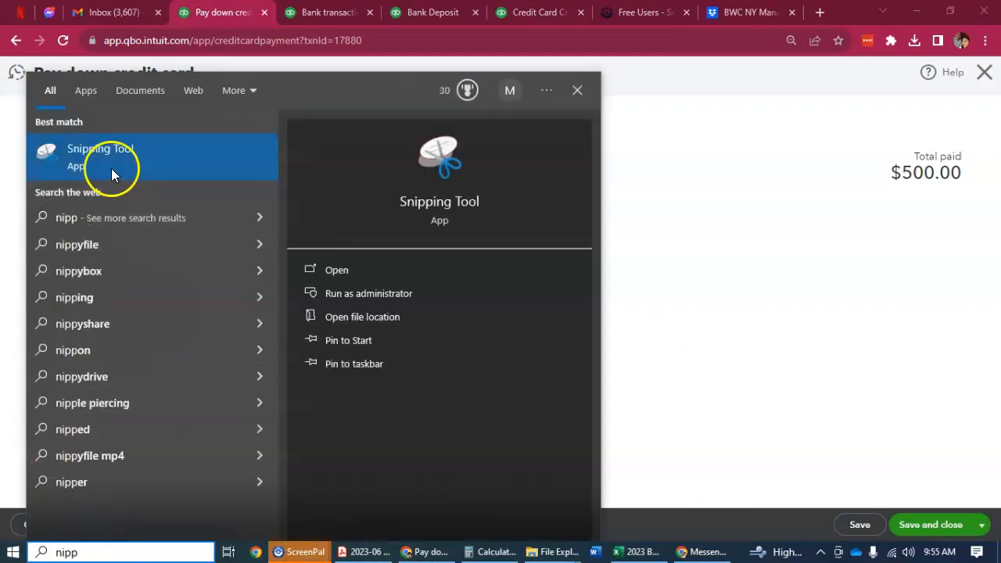
pyautogui.click(109, 171)
# - Switch to the Excel monitoring workbook, add a new sheet and name it 2023 Deleted
pyautogui.click(590, 551)
pyautogui.click(579, 516)
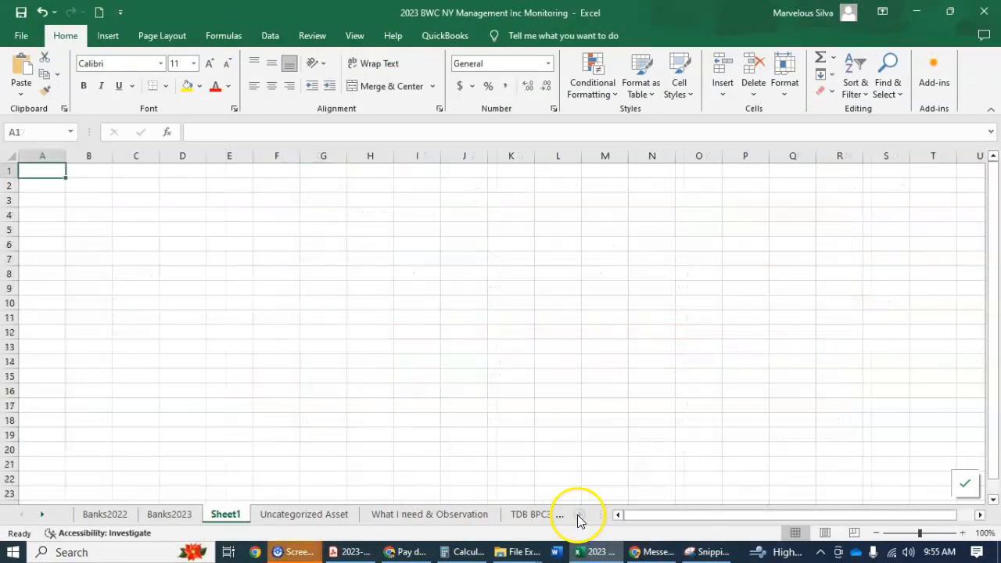
pyautogui.doubleClick(243, 519)
pyautogui.write('Deleted')
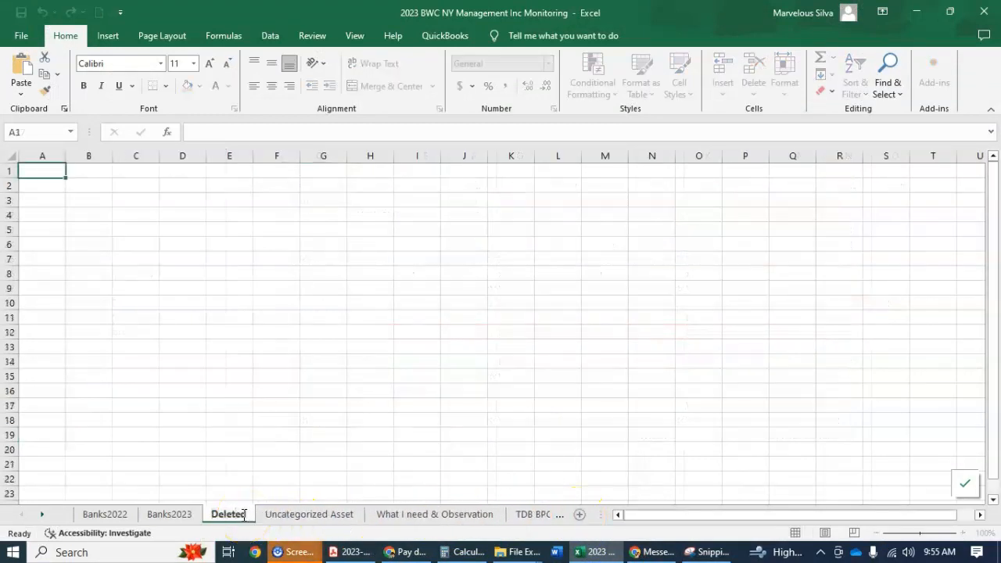
pyautogui.click(182, 419)
pyautogui.doubleClick(230, 510)
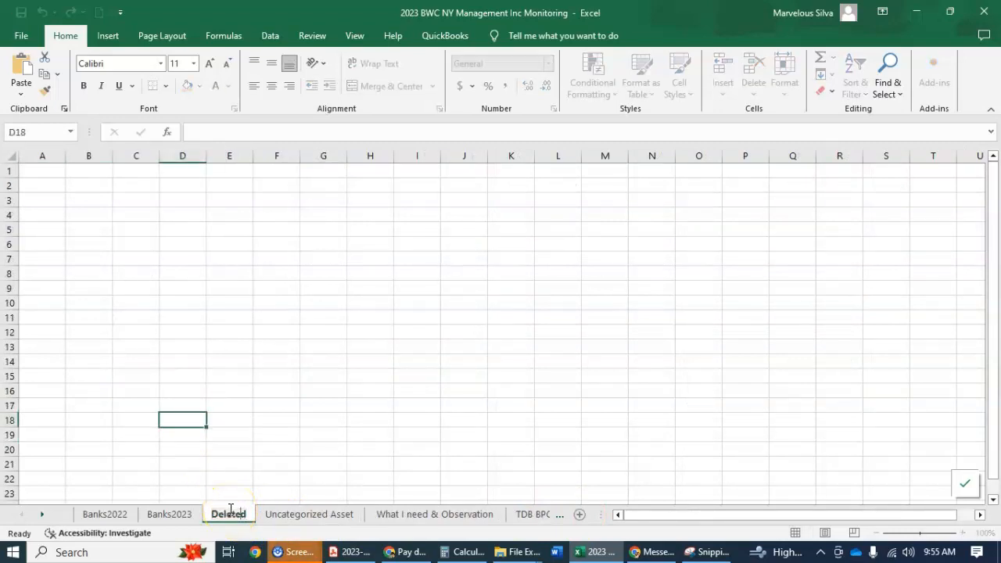
pyautogui.write('2023')
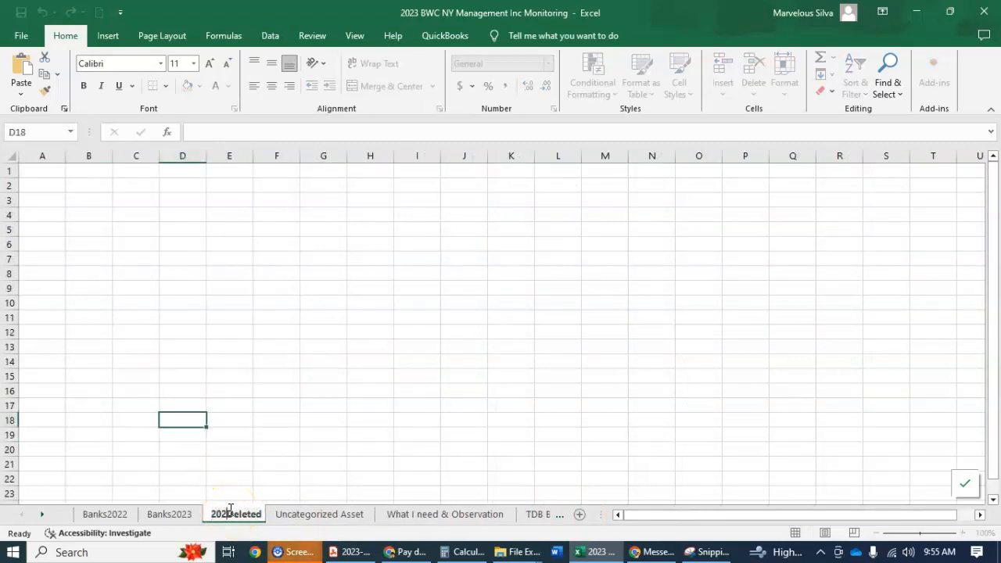
pyautogui.click(417, 419)
# - Snip the Pay down credit card form of the 500.00 payment and paste the image into the 2023 Deleted sheet
pyautogui.click(641, 551)
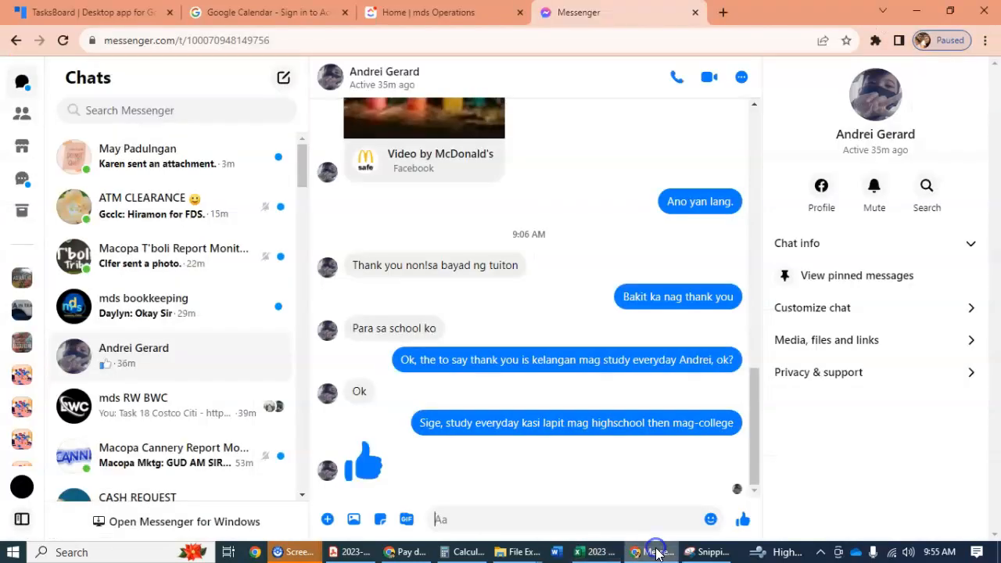
pyautogui.click(397, 552)
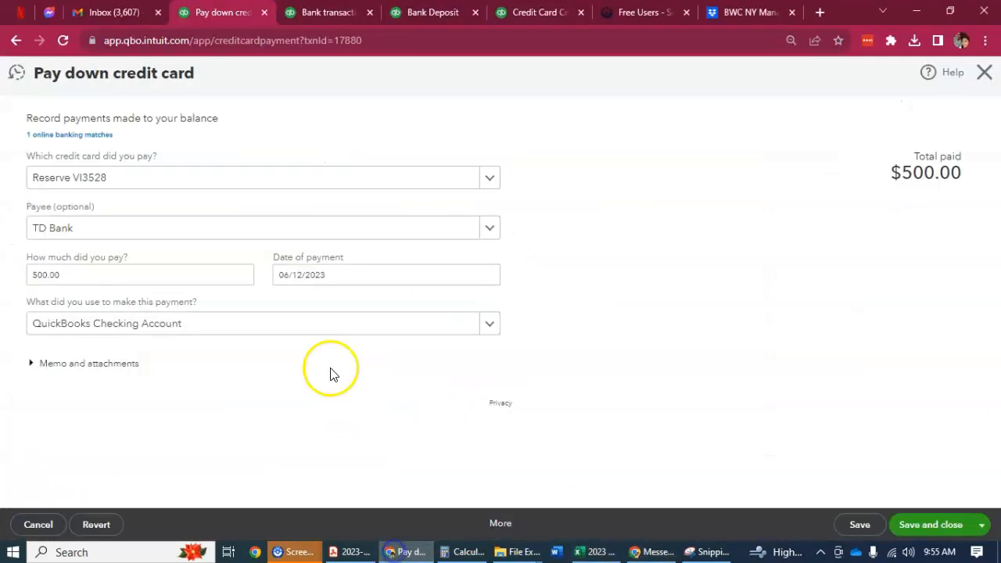
pyautogui.click(707, 552)
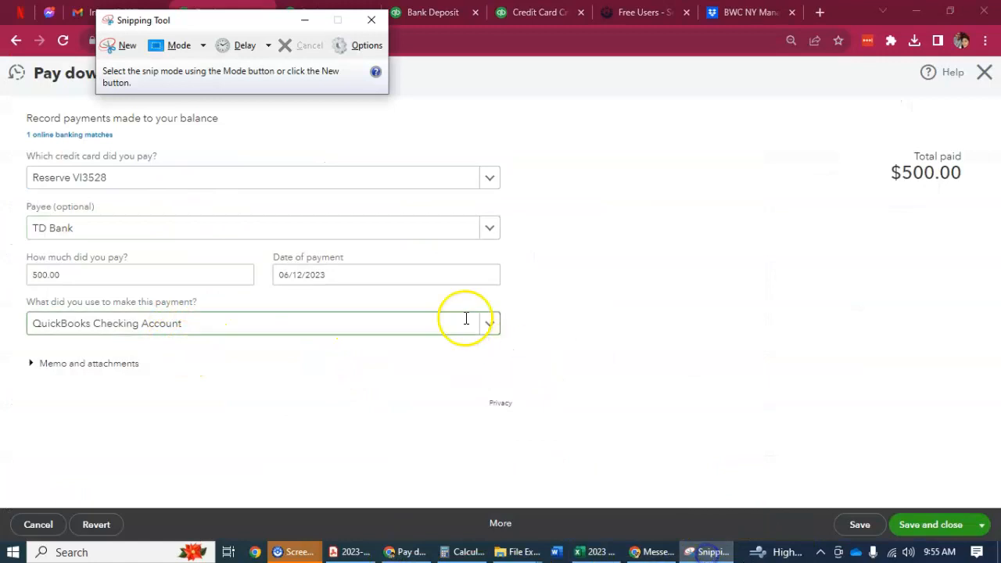
pyautogui.moveTo(4, 64); pyautogui.dragTo(756, 297)
pyautogui.click(714, 540)
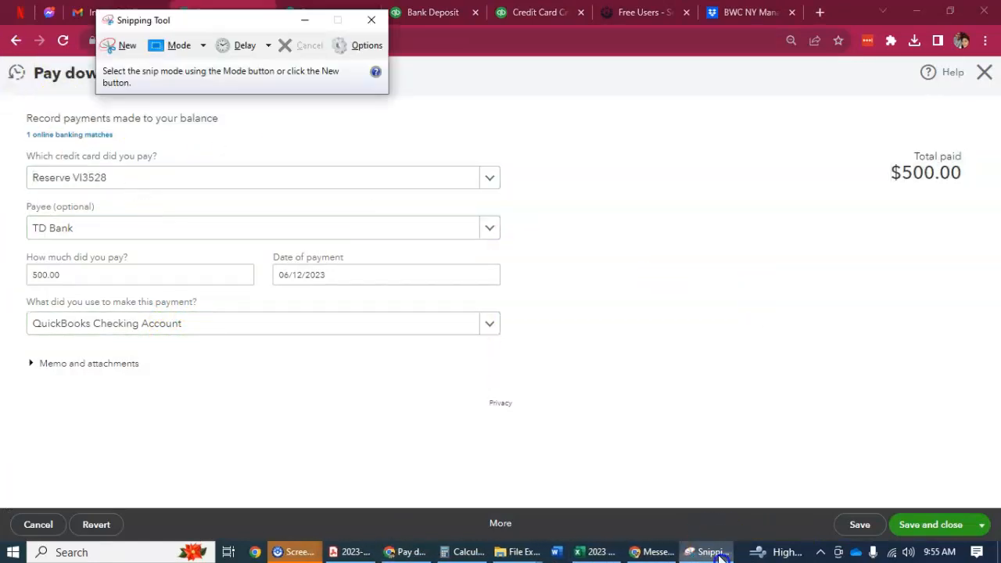
pyautogui.click(128, 47)
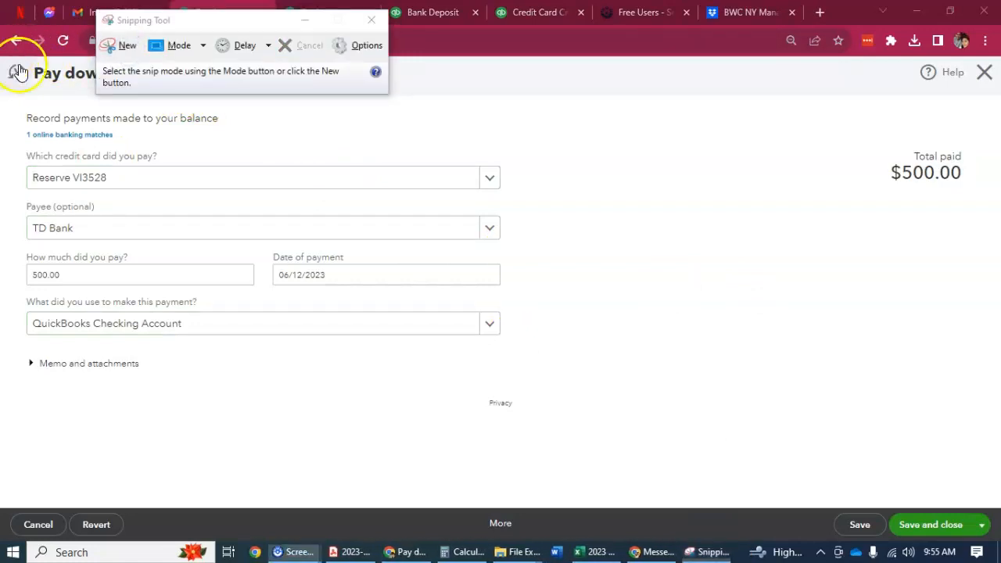
pyautogui.click(117, 49)
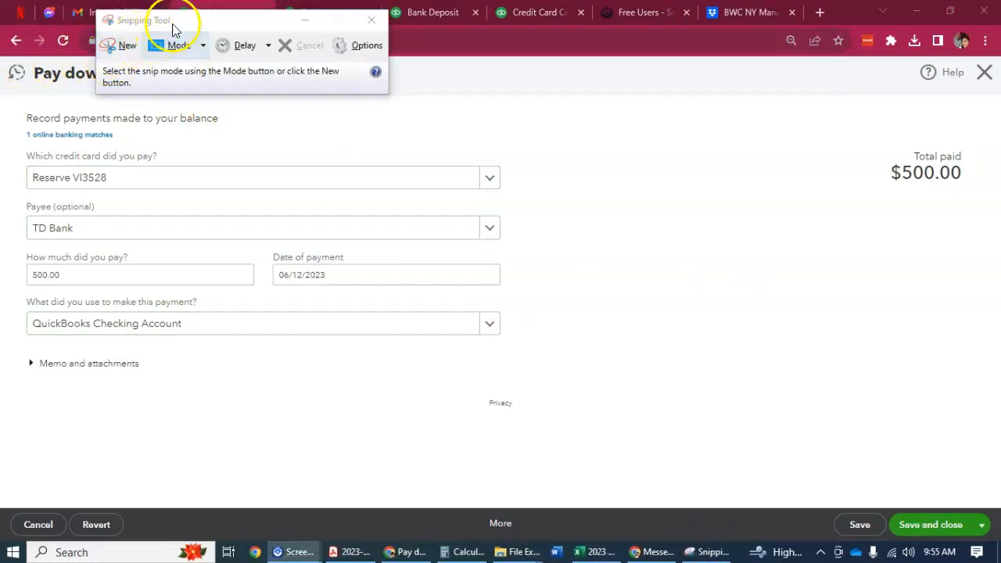
pyautogui.moveTo(195, 23); pyautogui.dragTo(420, 141)
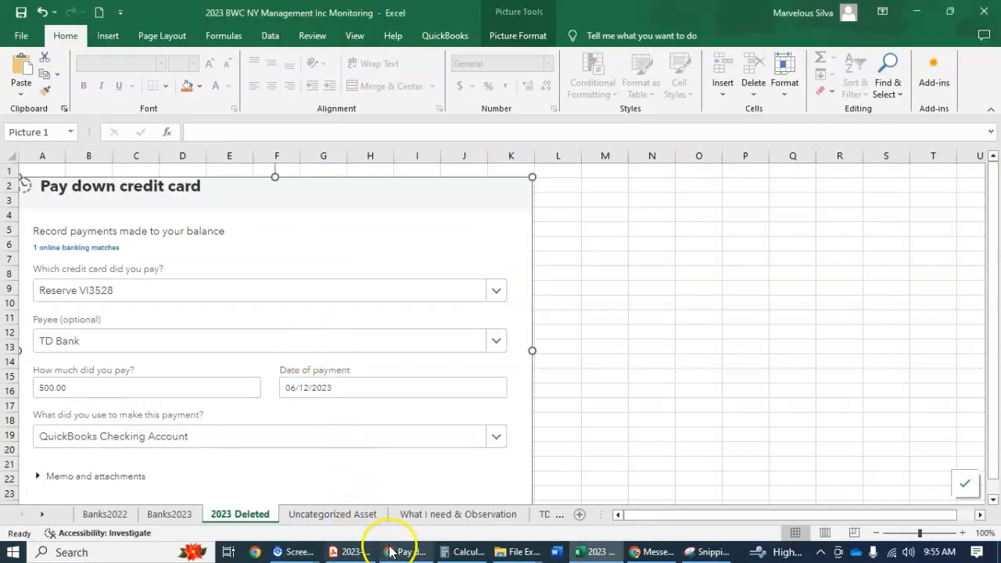
# - Delete the 06/12/2023 TD Bank credit card payment of 500.00 in QuickBooks and return to the transaction search
pyautogui.click(396, 546)
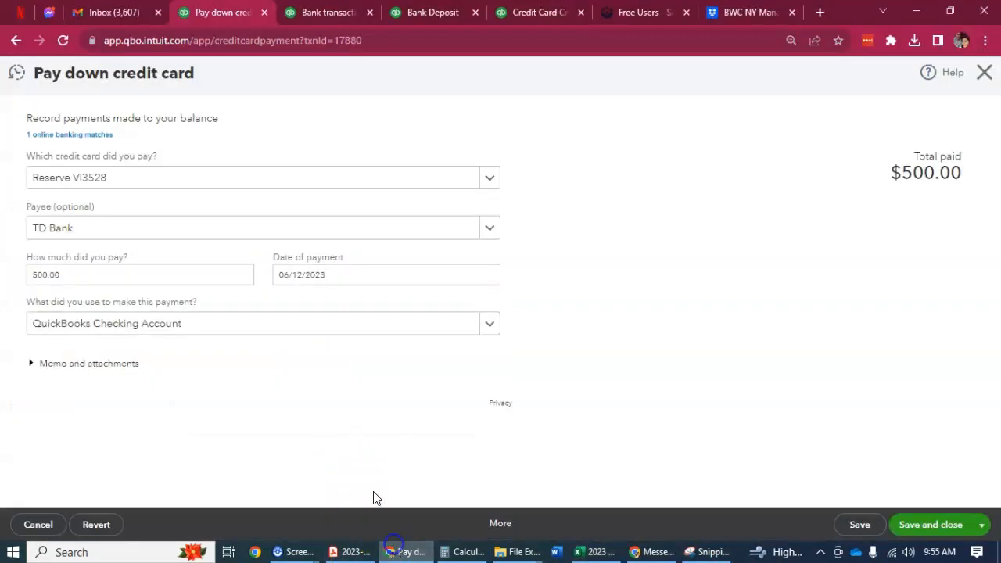
pyautogui.click(500, 524)
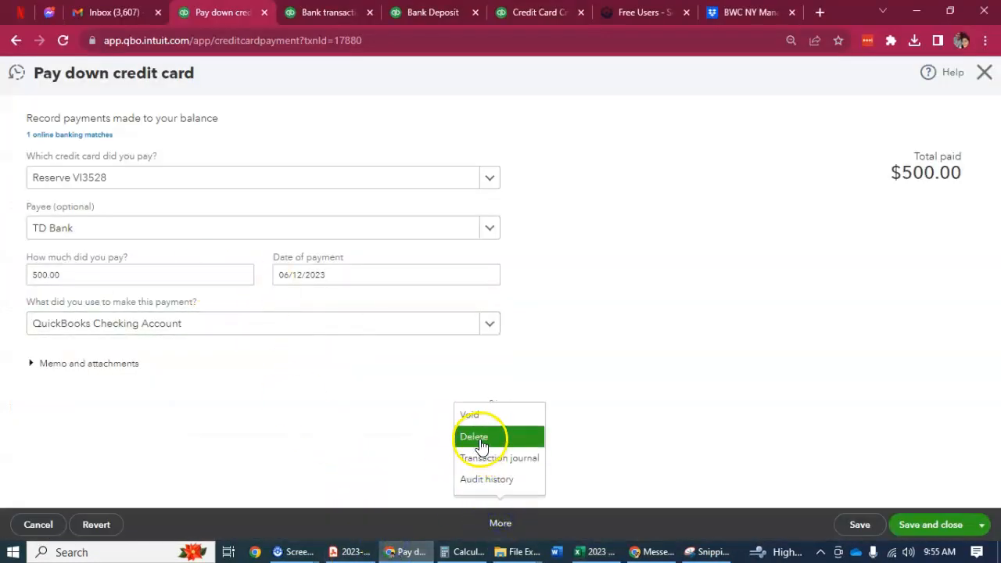
pyautogui.click(474, 438)
pyautogui.click(627, 345)
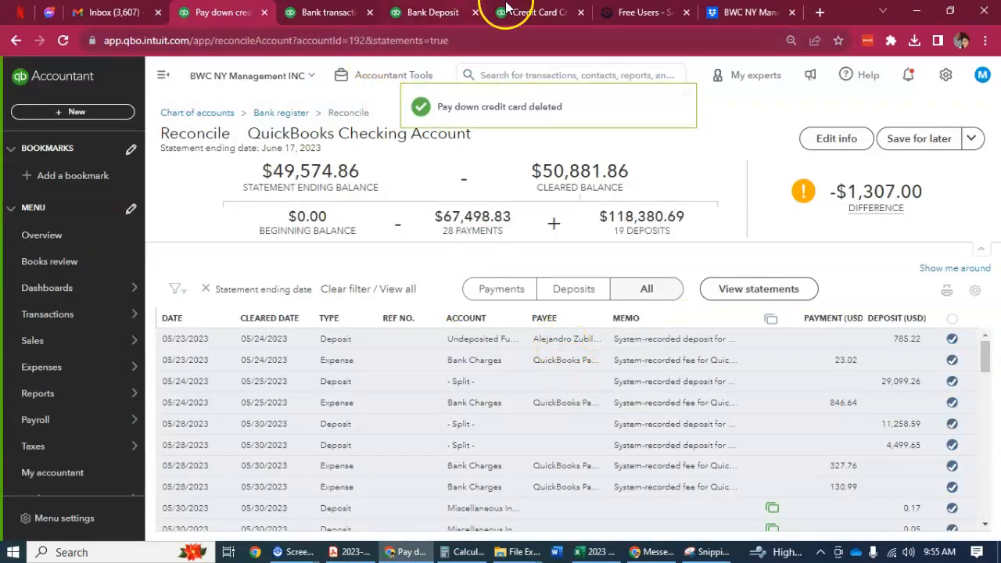
pyautogui.click(540, 13)
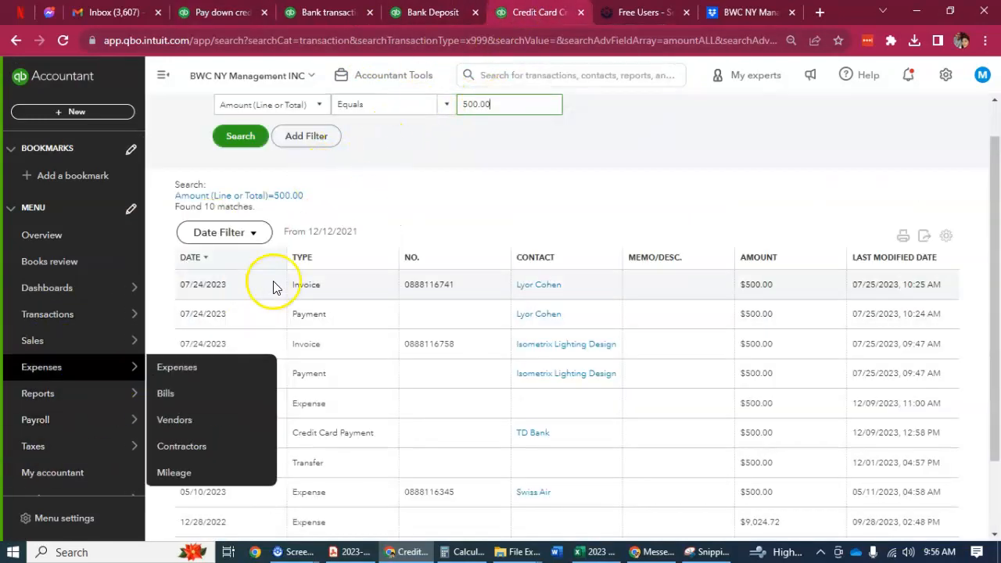
# - Open the bank transactions page and switch to the Reserve VI3528 credit card account
pyautogui.click(43, 112)
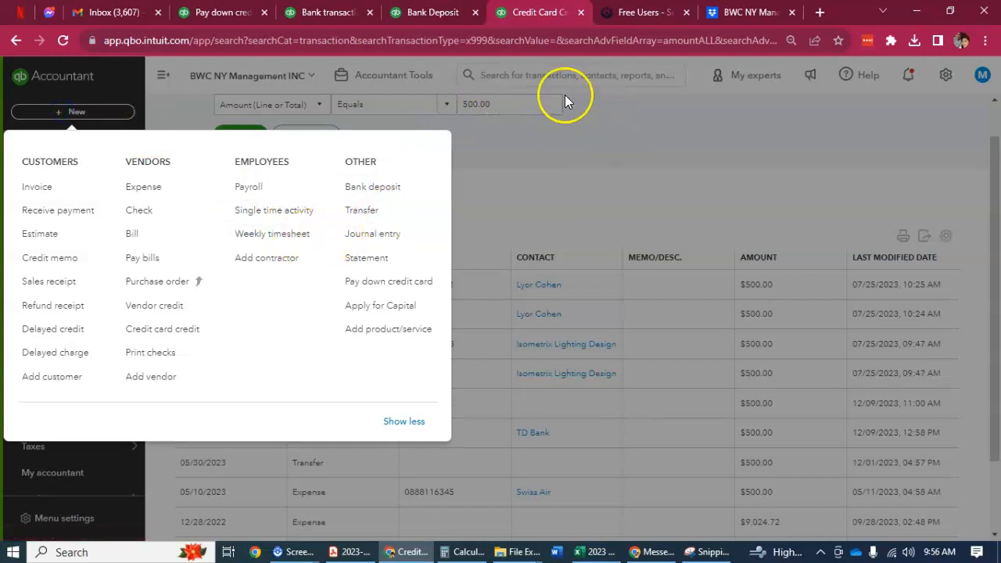
pyautogui.click(552, 234)
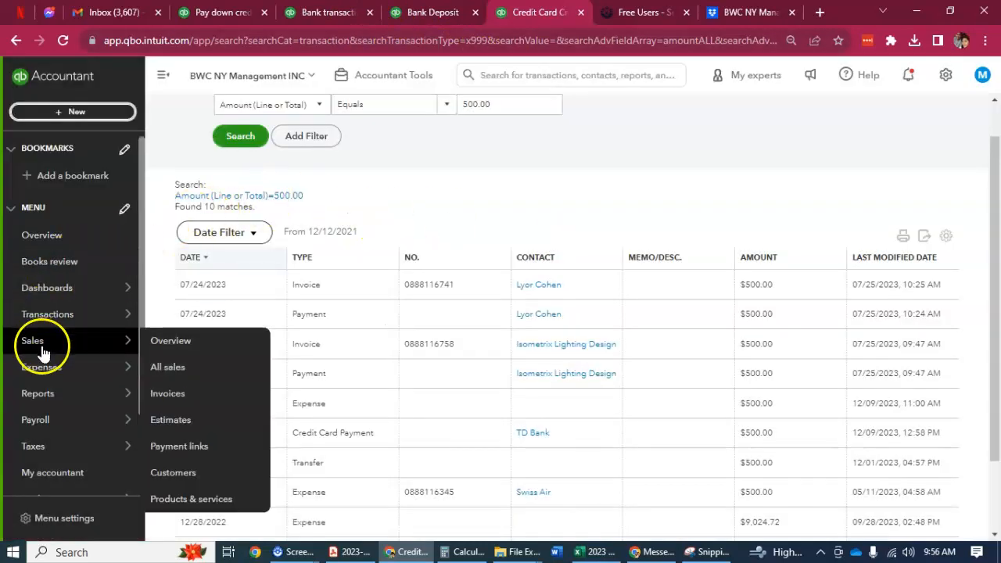
pyautogui.moveTo(129, 308)
pyautogui.click(188, 313)
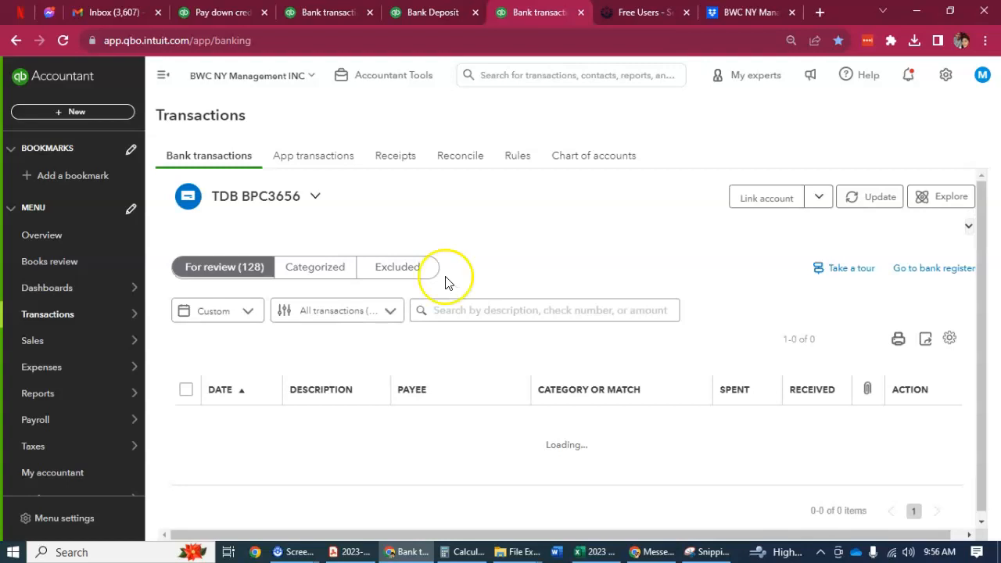
pyautogui.click(305, 198)
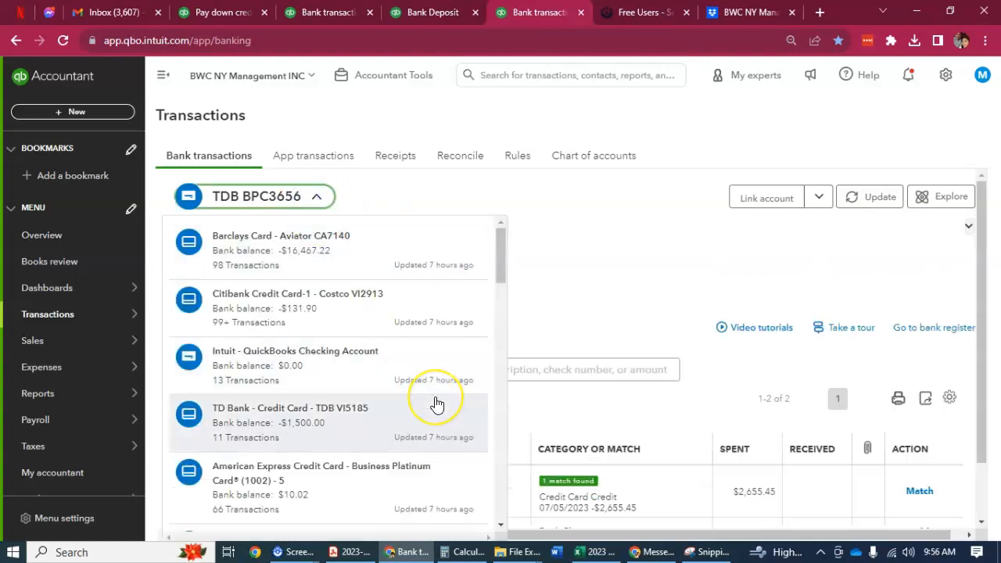
pyautogui.scroll(-3, 436, 403)
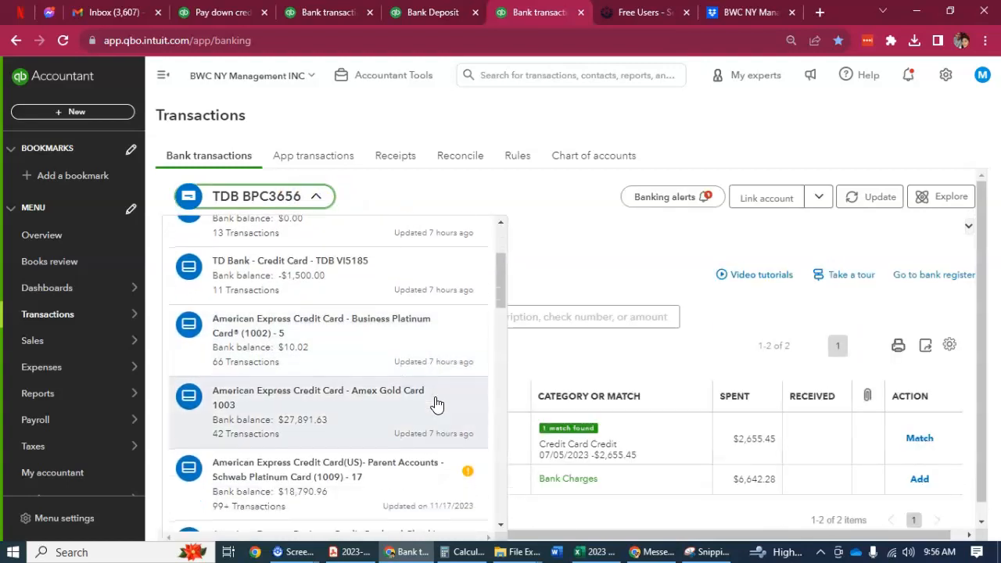
pyautogui.scroll(-2, 436, 404)
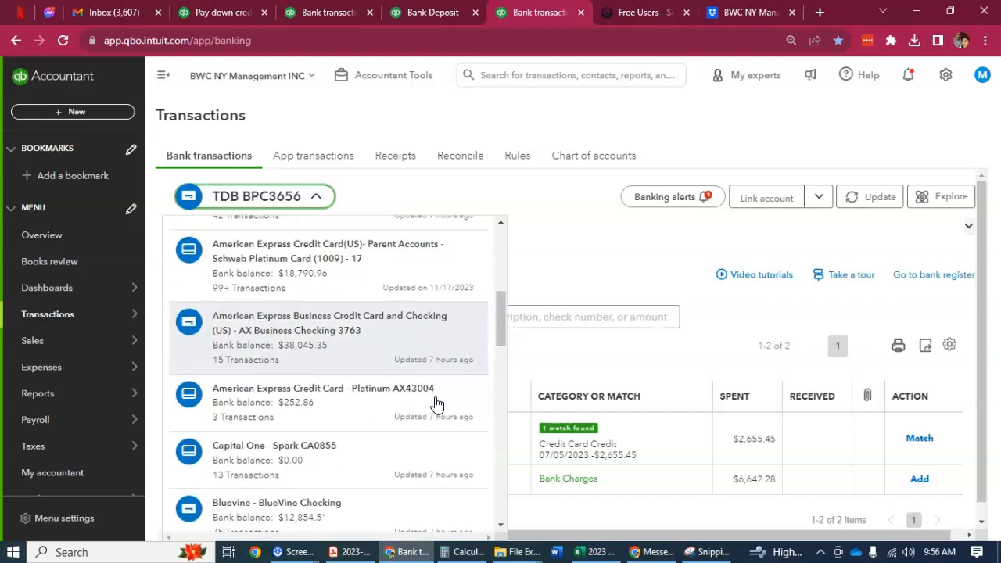
pyautogui.scroll(-4, 436, 404)
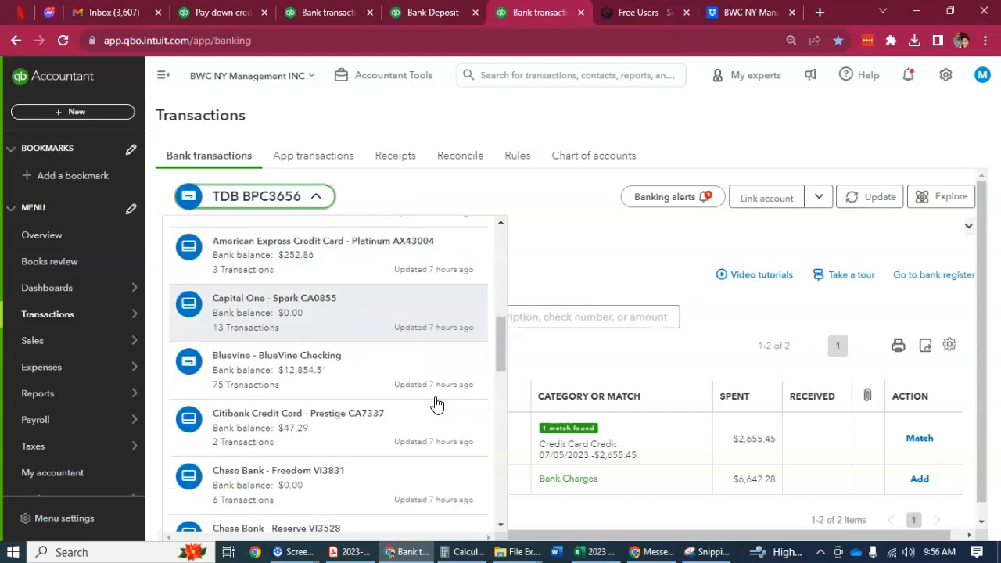
pyautogui.scroll(-2, 433, 404)
pyautogui.click(323, 379)
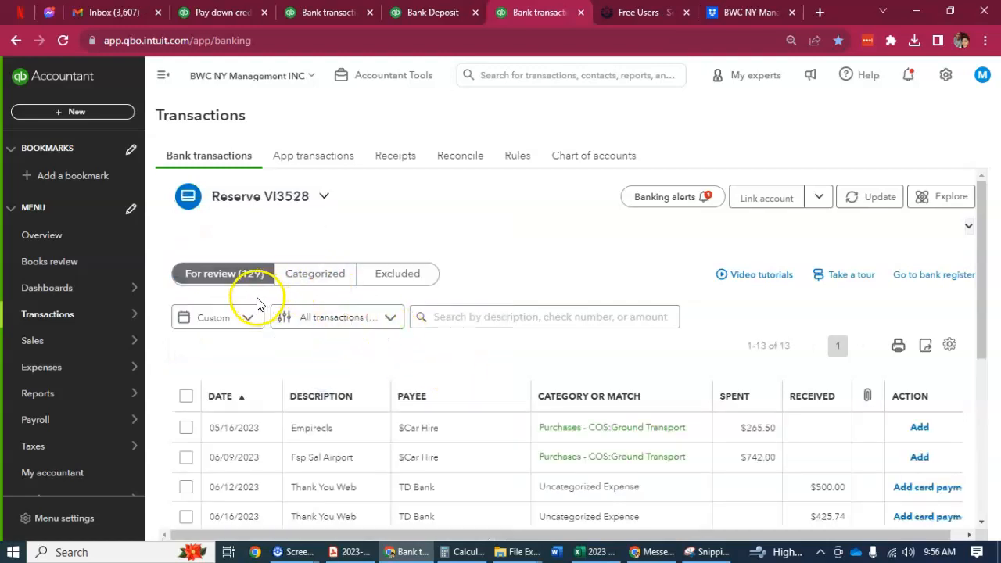
# - Compare the Reserve VI3528 entries for review with the payment form logged in the Excel sheet 2023 Deleted
pyautogui.scroll(-4, 246, 487)
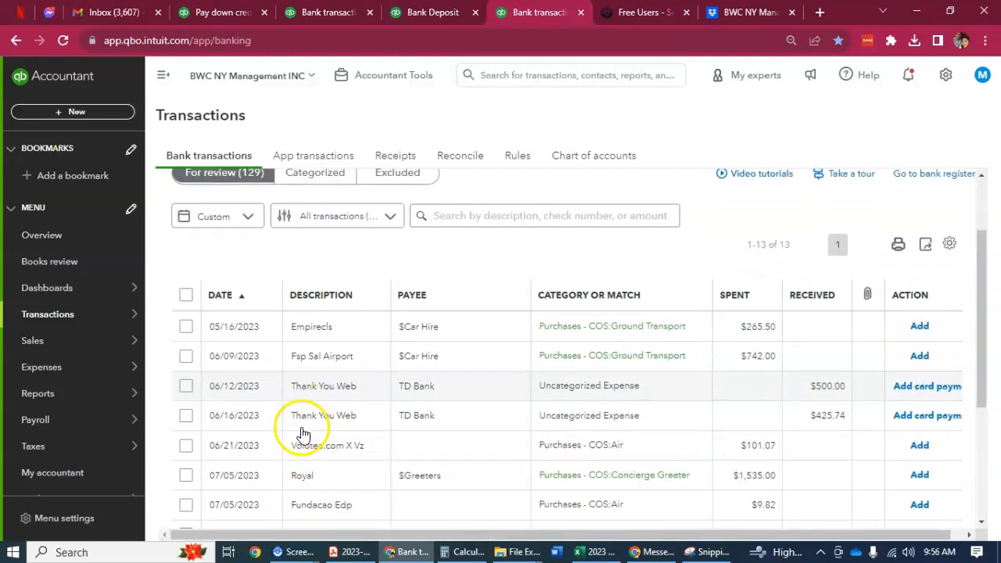
pyautogui.scroll(-2, 405, 497)
pyautogui.scroll(5, 405, 497)
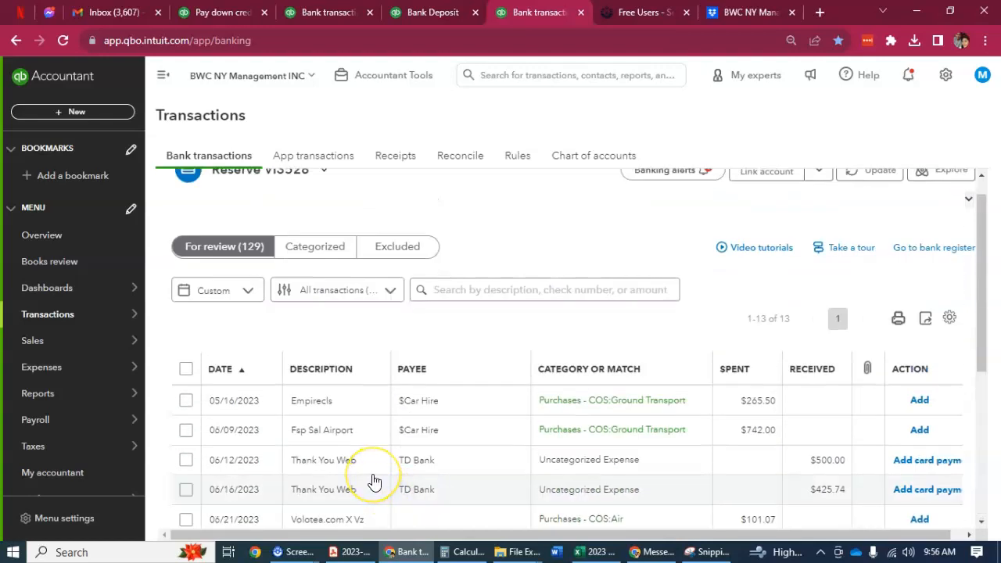
pyautogui.scroll(-1, 374, 480)
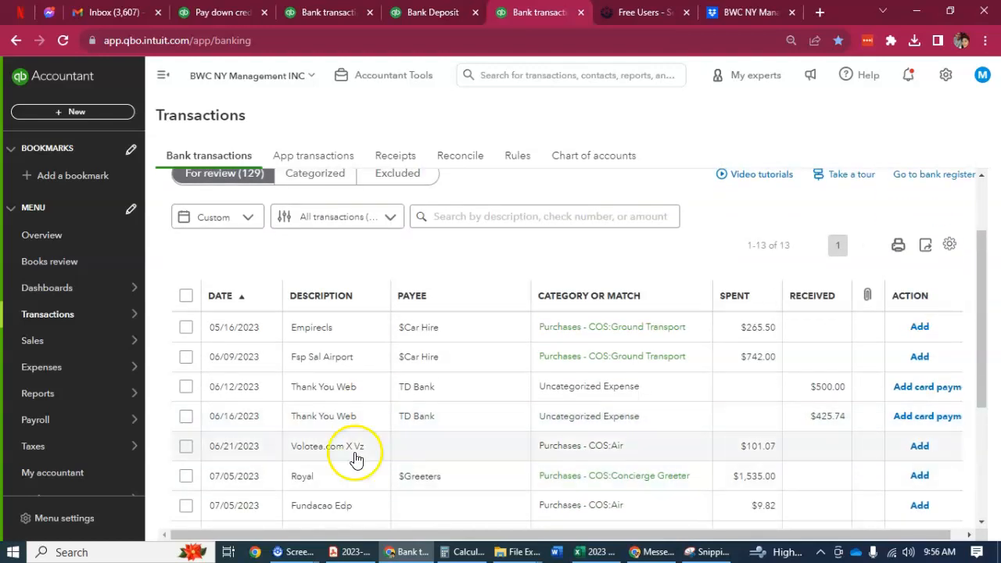
pyautogui.click(595, 552)
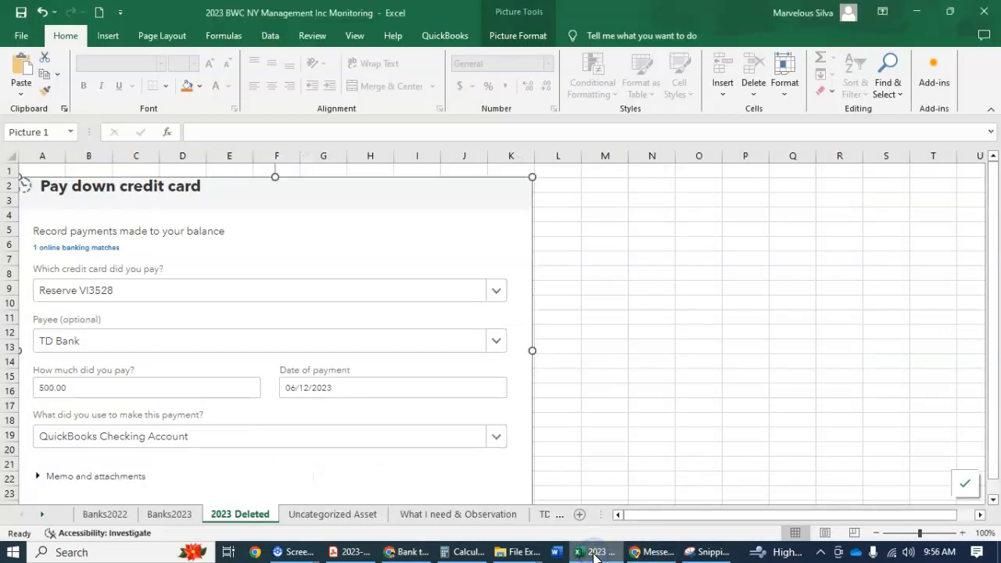
pyautogui.click(594, 552)
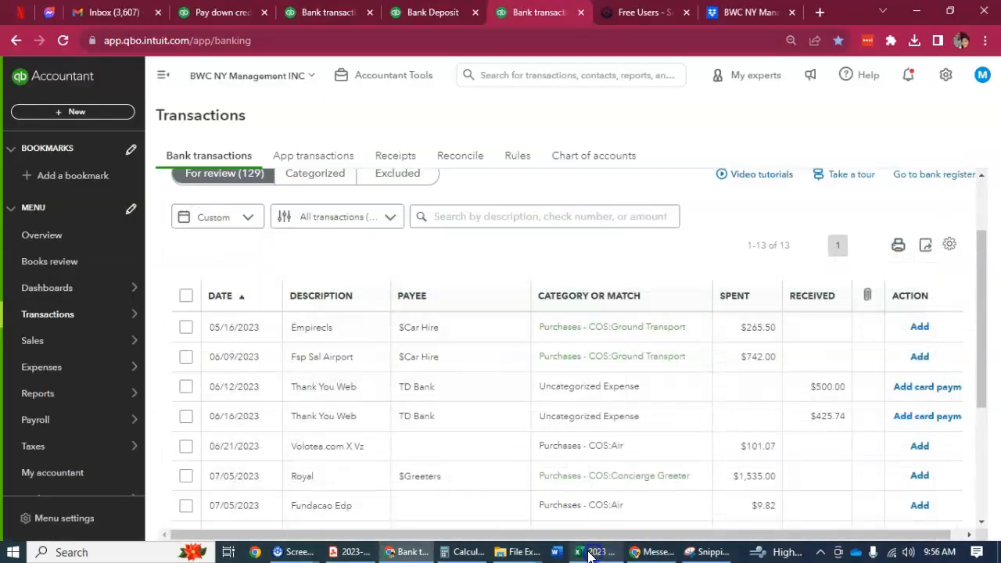
# - Expand the 06/12/2023 Thank You Web entry of 500.00 and check the accounts offered for its credit card payment
pyautogui.click(232, 390)
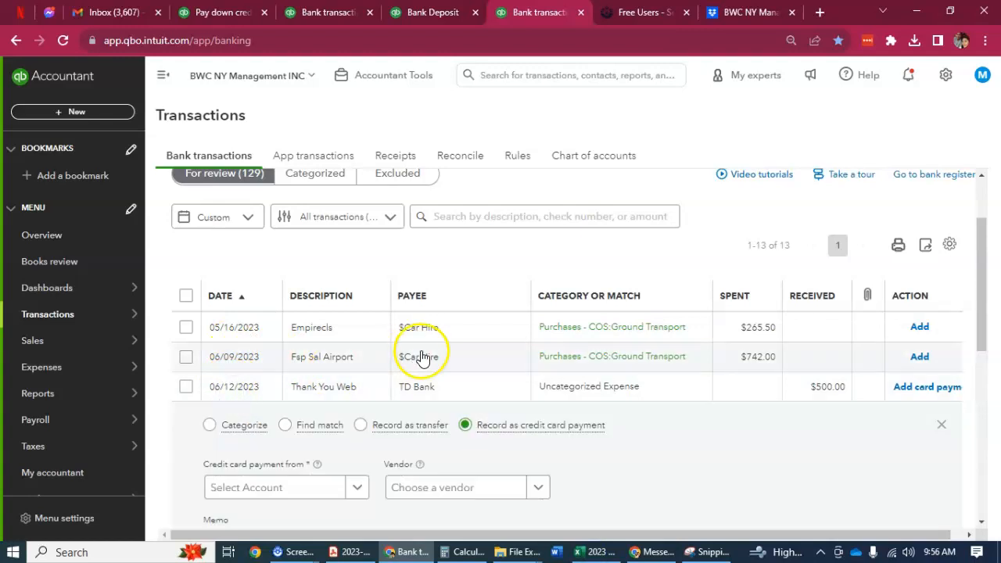
pyautogui.scroll(-3, 414, 363)
pyautogui.click(358, 269)
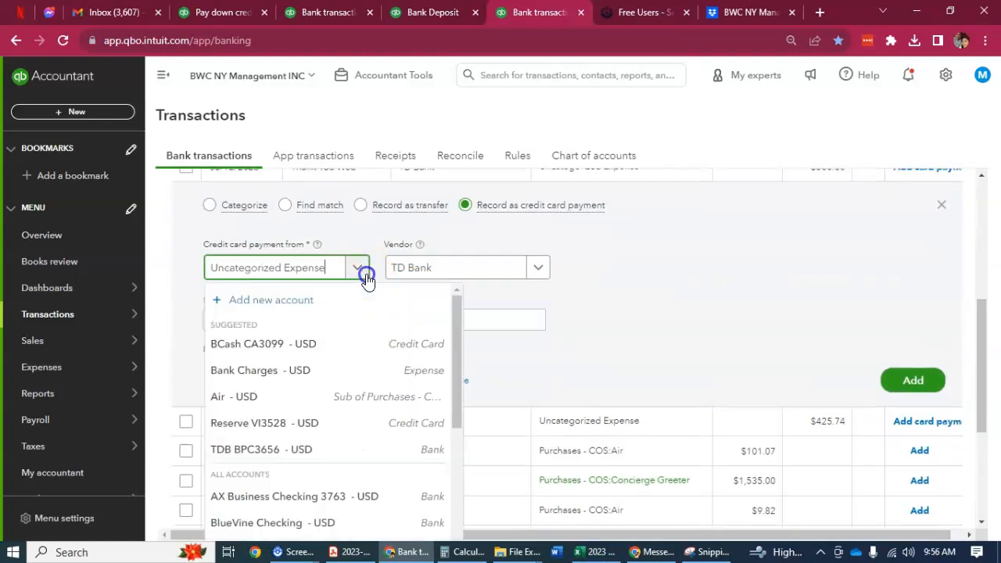
pyautogui.click(713, 317)
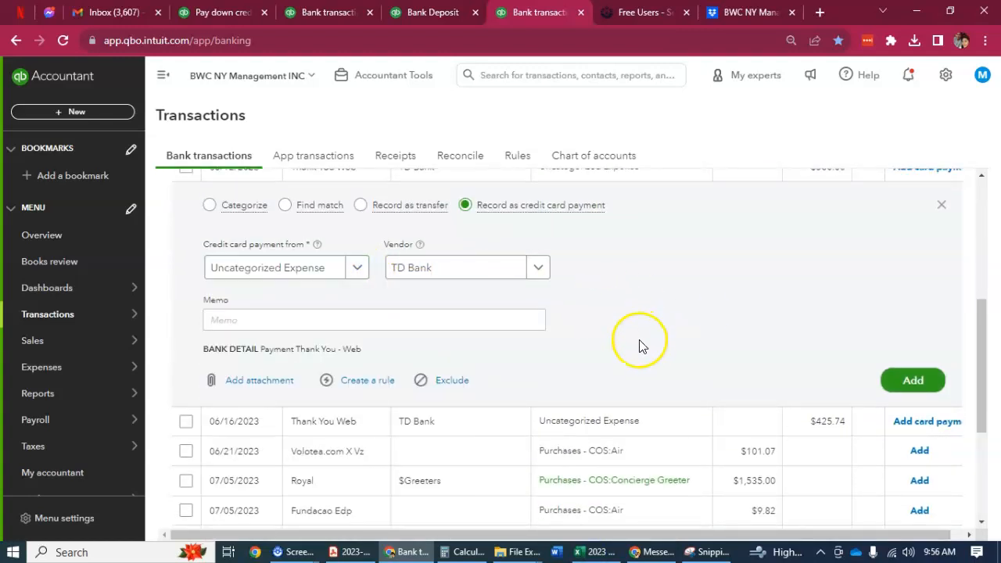
pyautogui.scroll(-3, 637, 346)
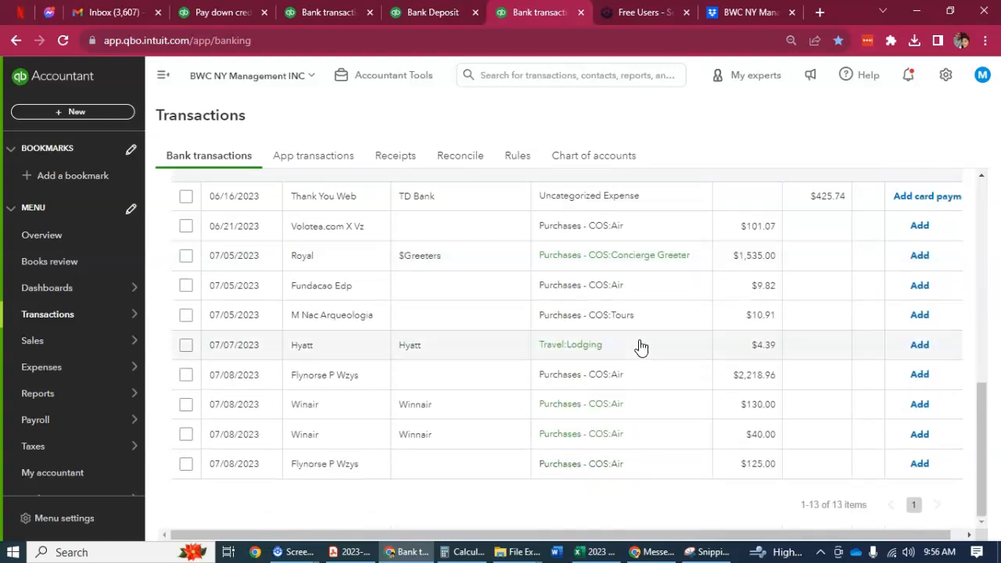
pyautogui.scroll(3, 633, 346)
pyautogui.scroll(2, 632, 346)
pyautogui.click(356, 408)
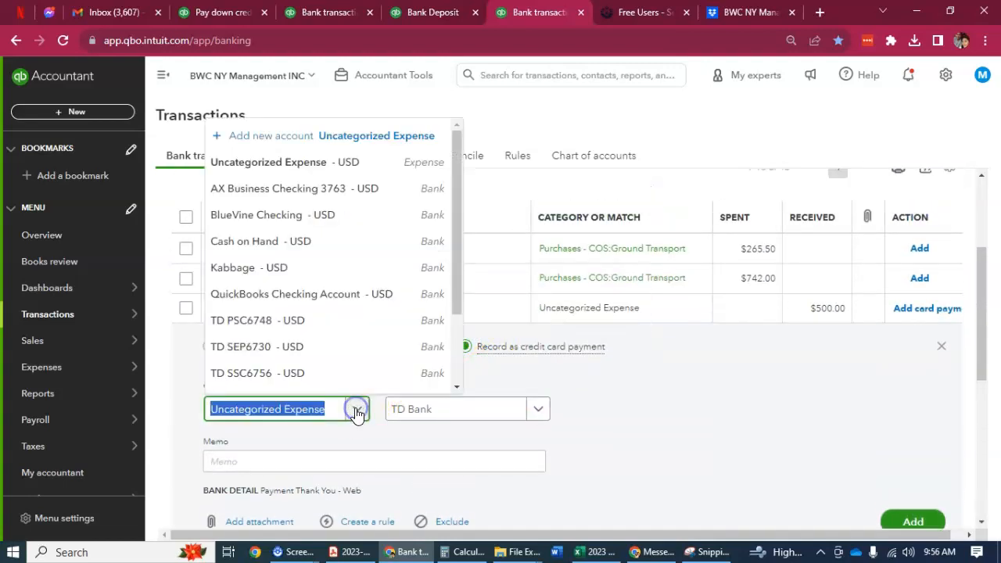
pyautogui.click(570, 412)
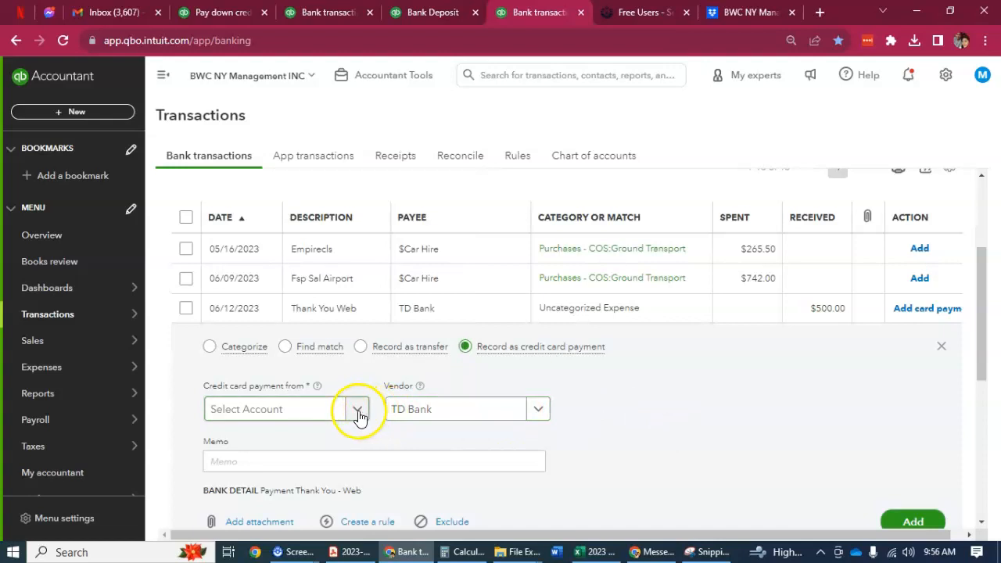
# - Categorize the 06/12/2023 TD Bank entry of 500.00 as Uncategorized Asset and add it to the books
pyautogui.click(210, 351)
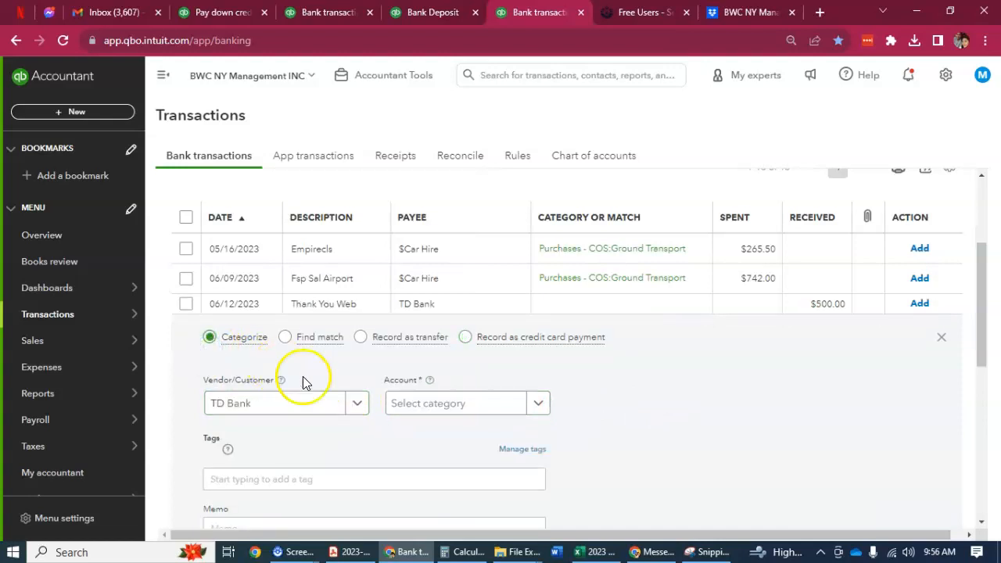
pyautogui.click(547, 405)
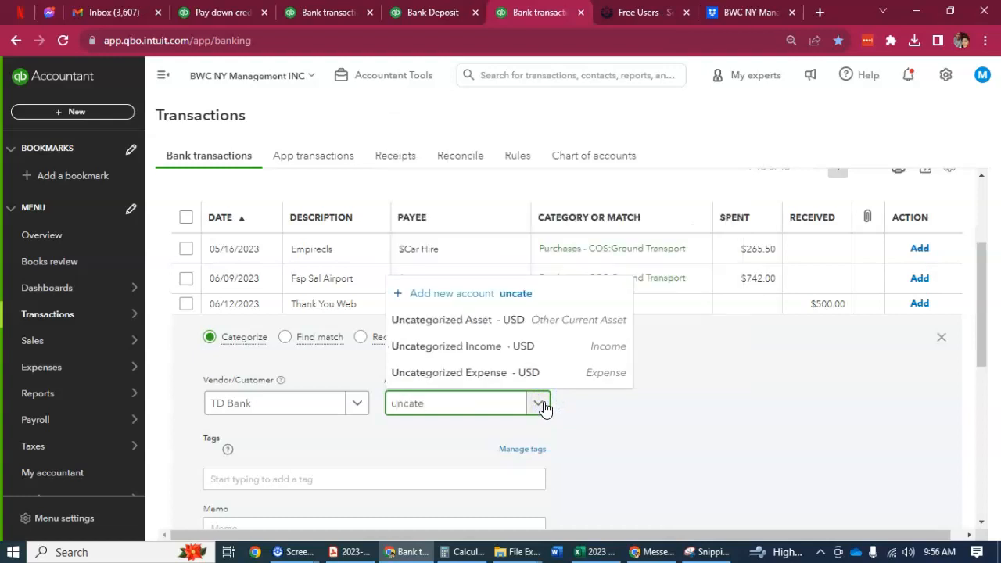
pyautogui.click(492, 324)
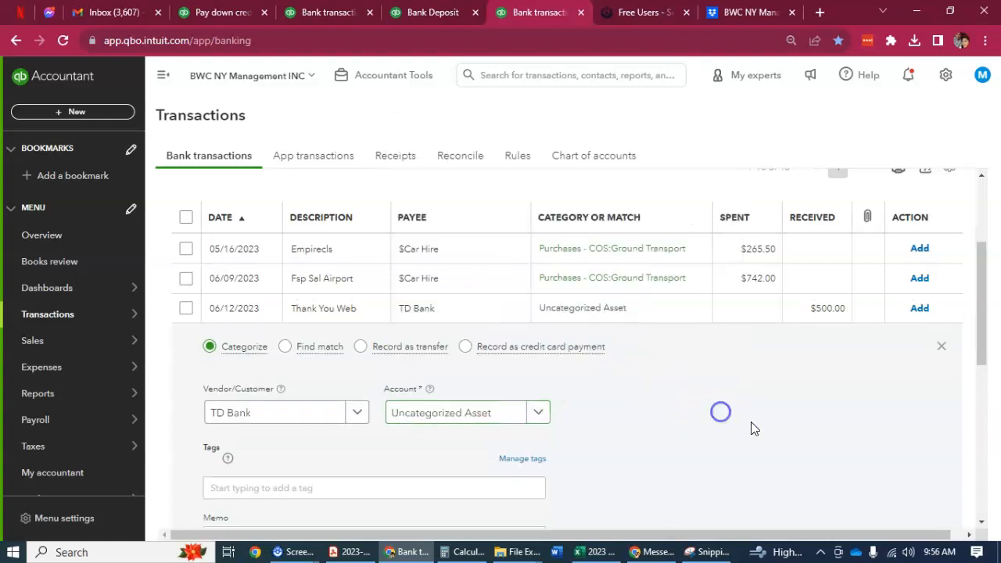
pyautogui.scroll(-2, 926, 519)
pyautogui.click(913, 450)
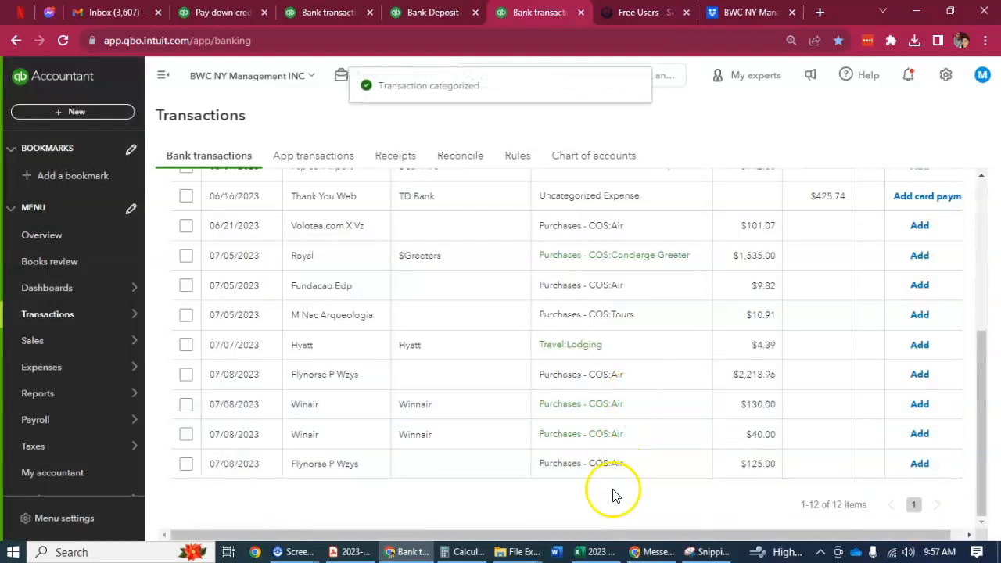
pyautogui.scroll(2, 602, 452)
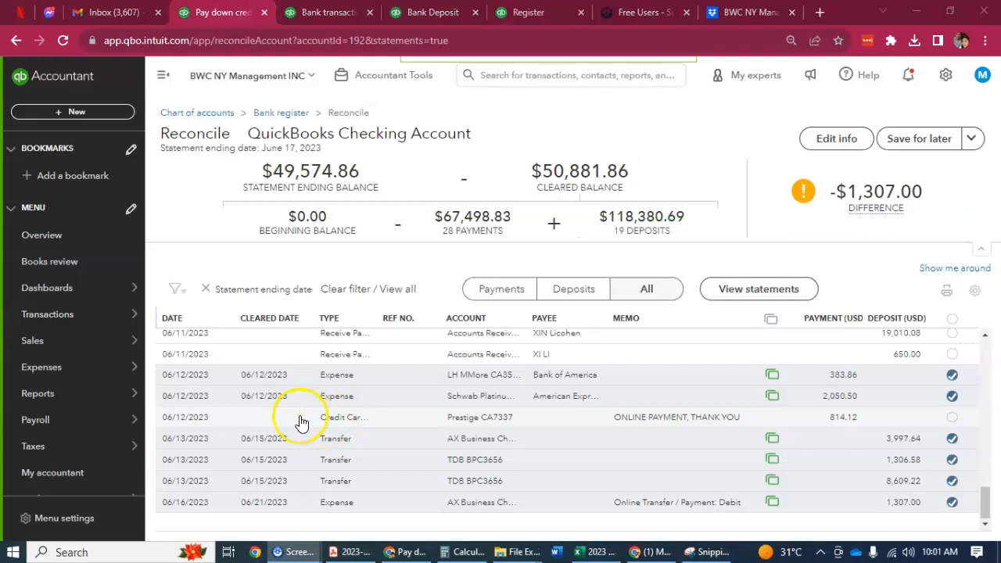
# - Open the 06/12/2023 Prestige CA7337 credit of 814.12 from the reconciliation for editing and clear its first line's category
pyautogui.click(300, 417)
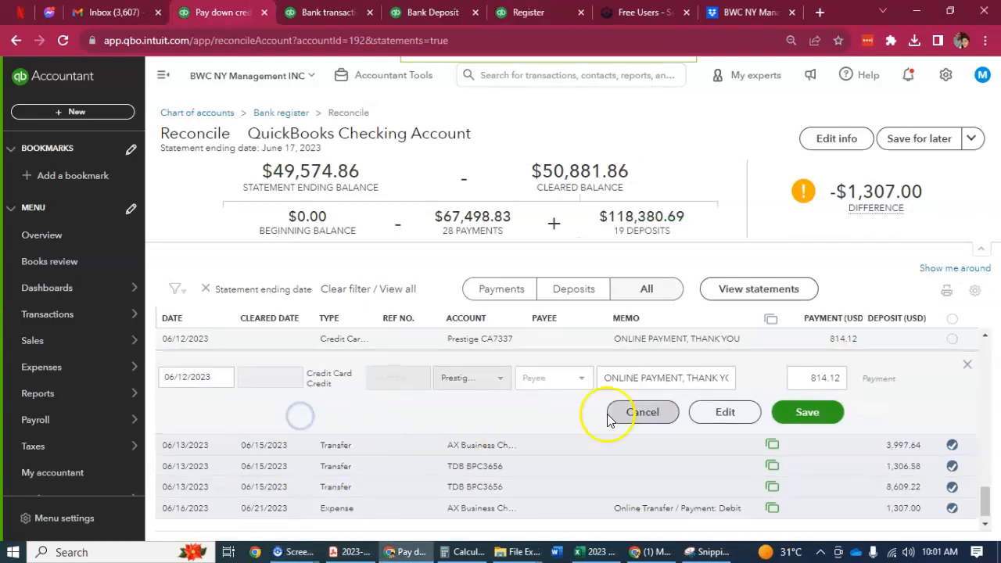
pyautogui.click(723, 411)
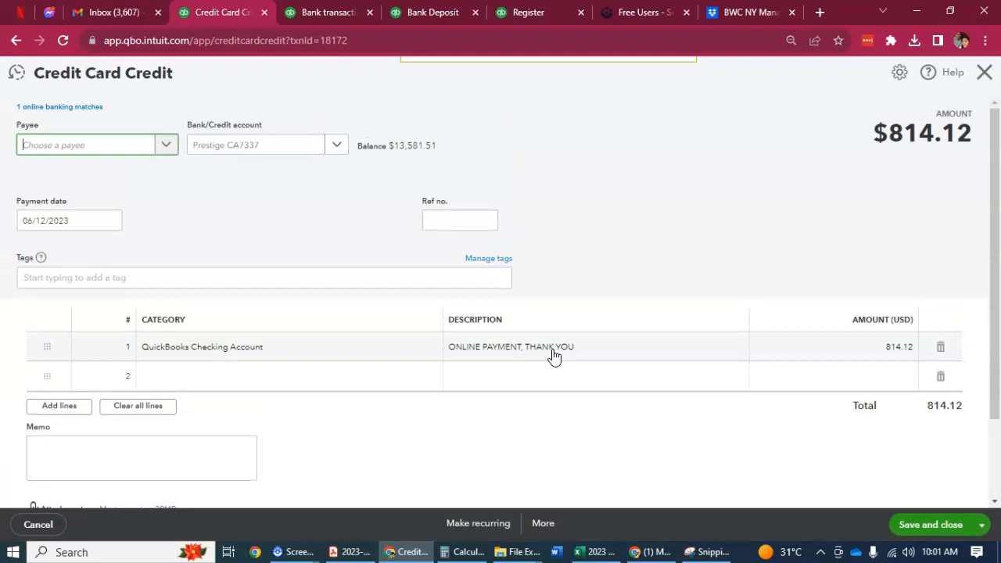
pyautogui.click(416, 349)
pyautogui.click(432, 349)
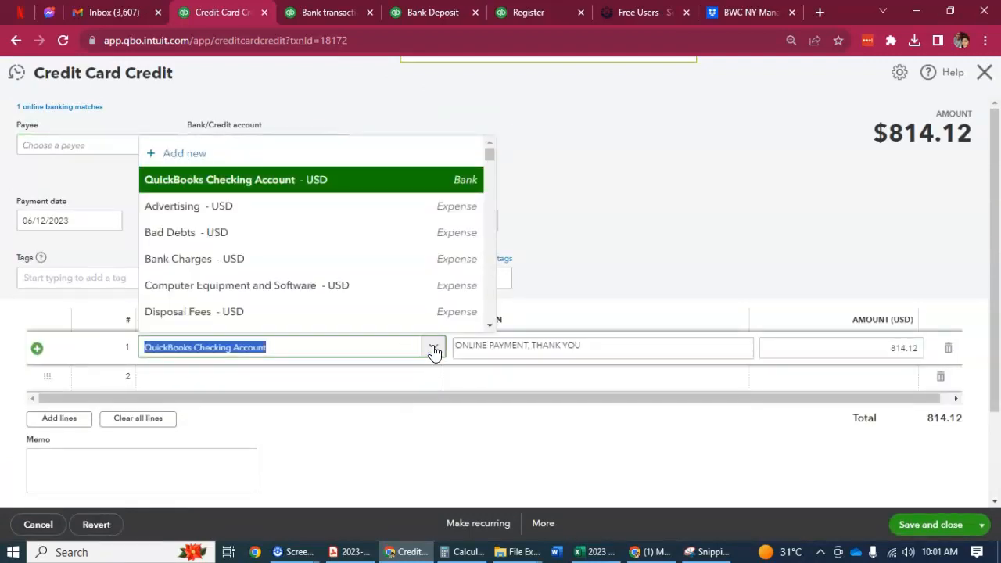
pyautogui.write('uyn')
pyautogui.press('BackSpace')
pyautogui.press('BackSpace')
pyautogui.click(432, 349)
# - Select the credit's total amount of 814.12 and open the full transactions search in the Register browser tab
pyautogui.doubleClick(937, 134)
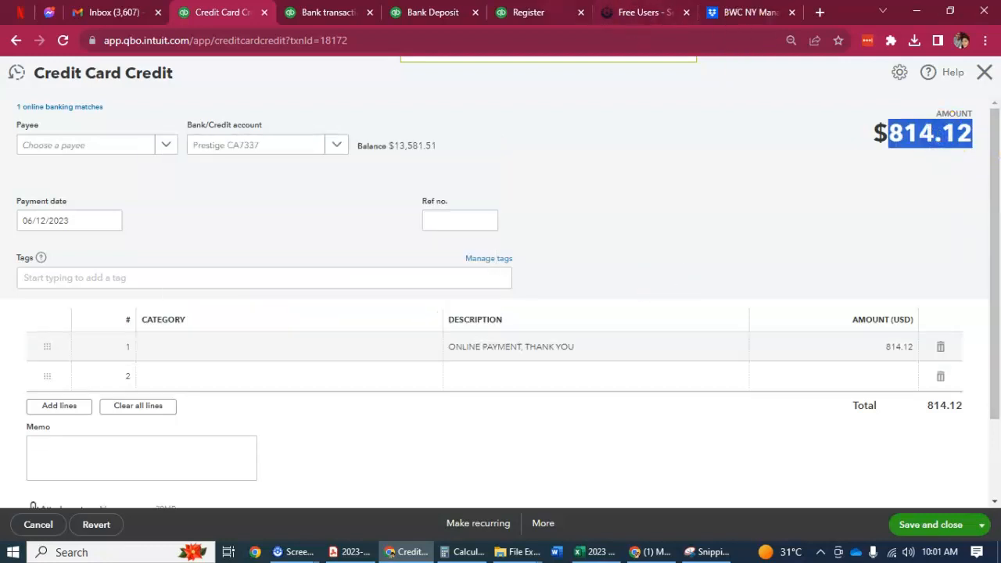
pyautogui.click(498, 13)
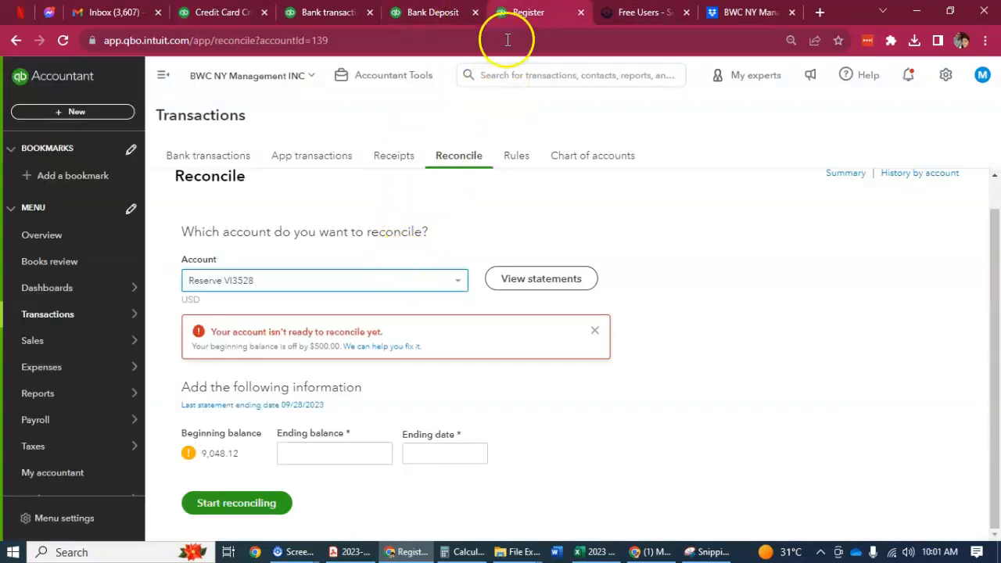
pyautogui.click(576, 91)
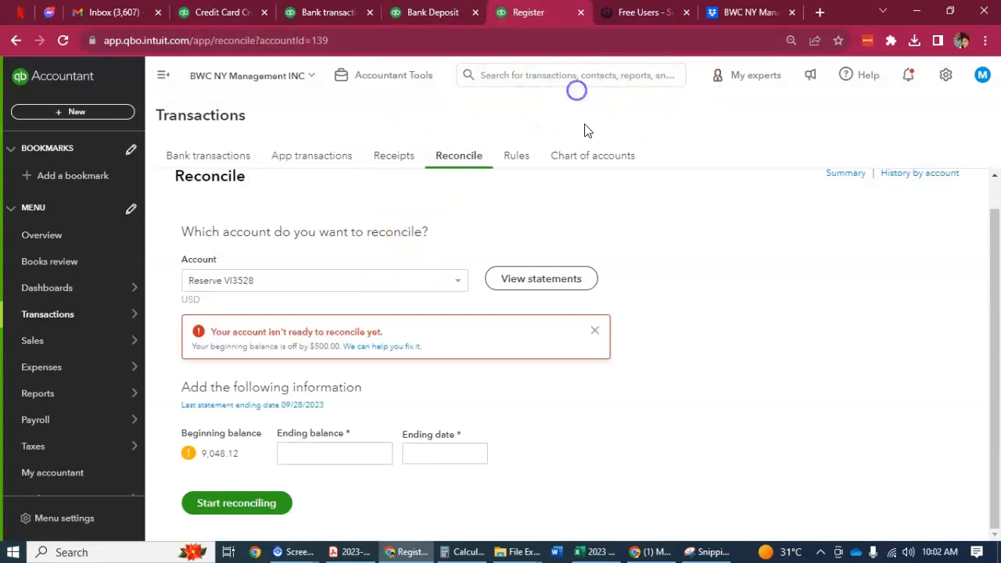
pyautogui.click(579, 75)
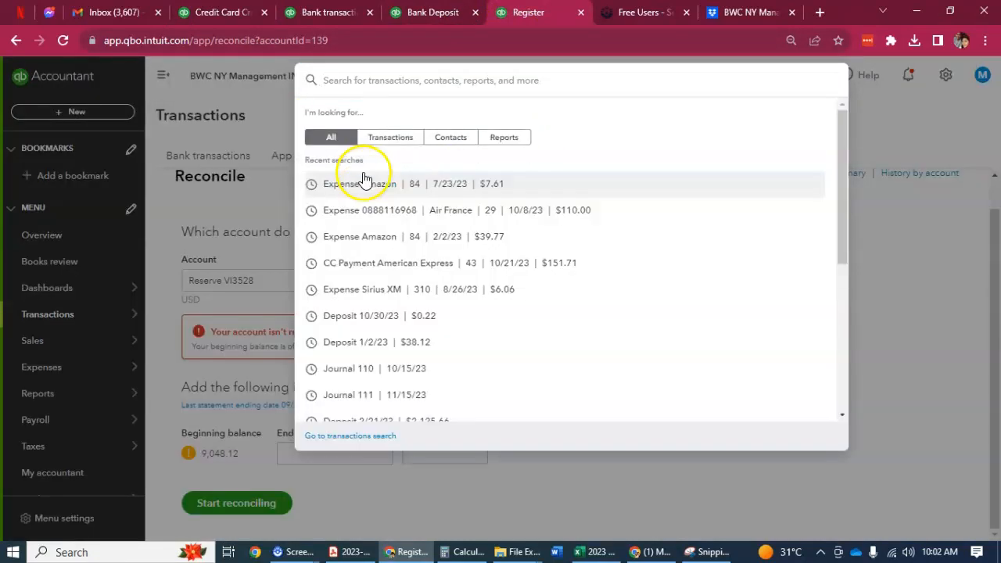
pyautogui.click(337, 181)
pyautogui.click(572, 81)
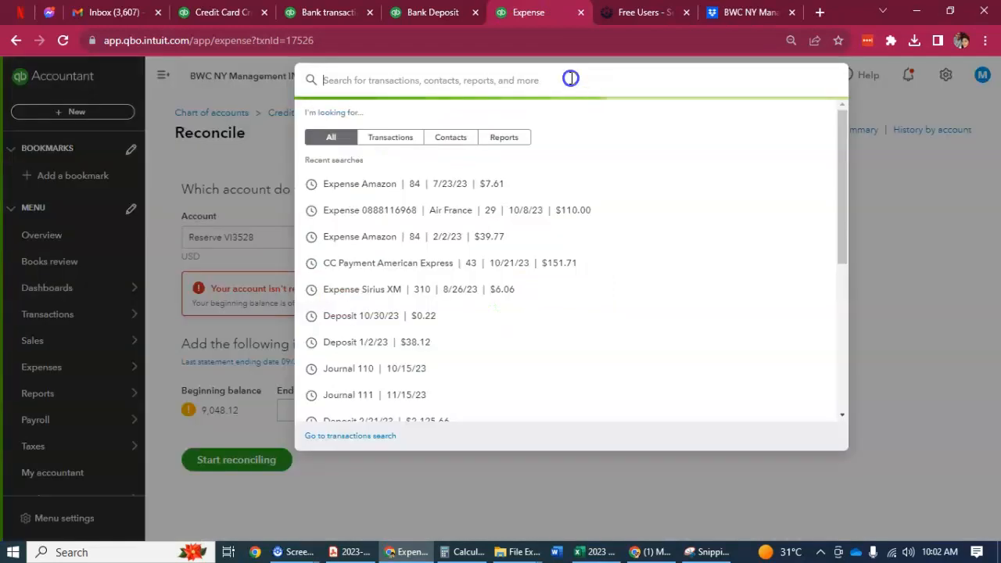
pyautogui.click(989, 71)
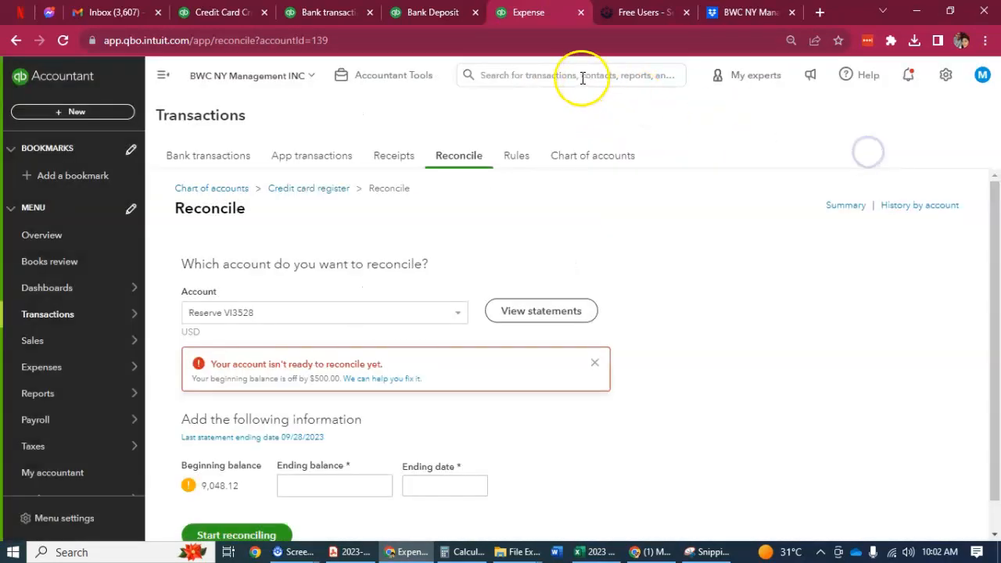
pyautogui.click(582, 78)
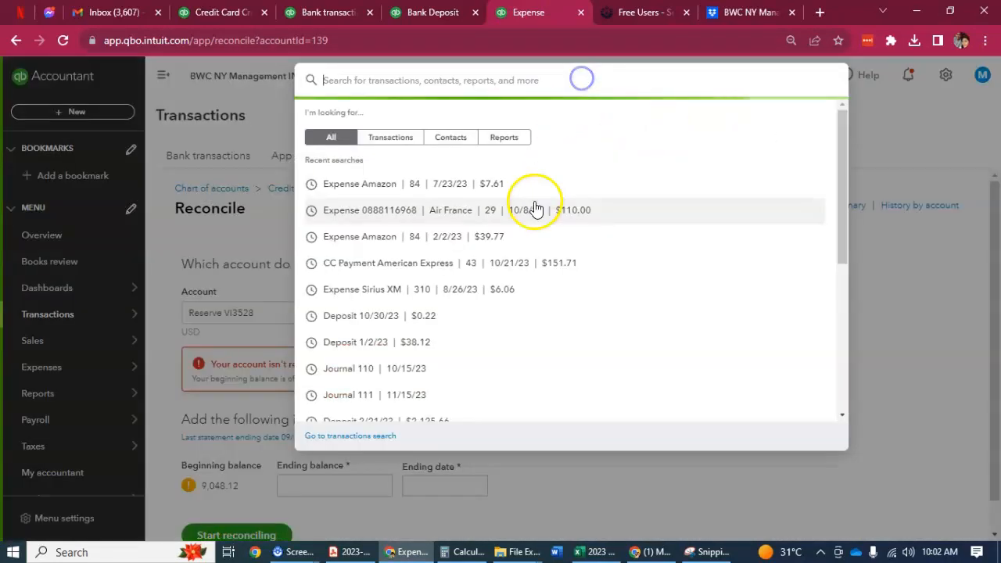
pyautogui.click(362, 436)
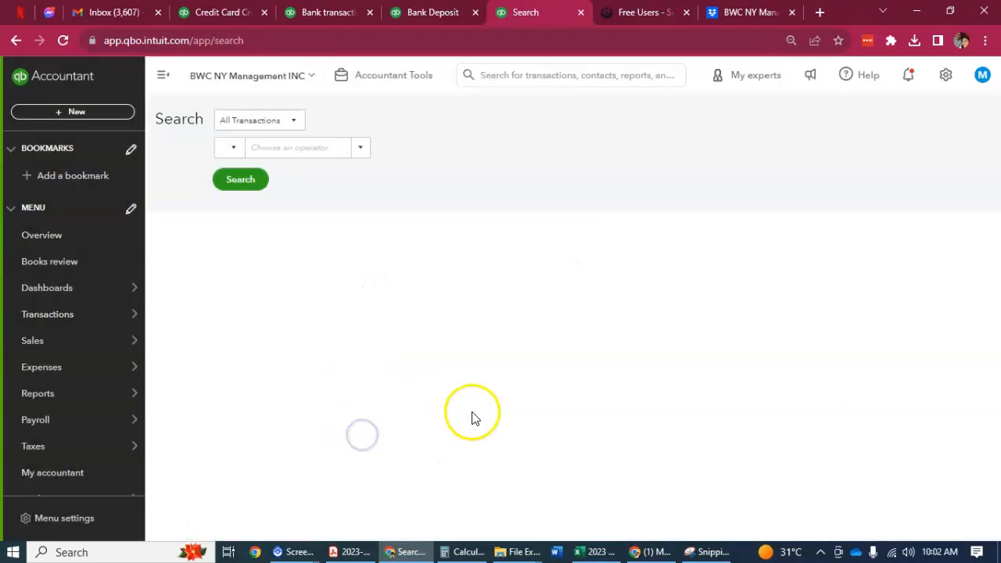
# - Search all transactions for a line or total amount equal to 814.12 and open the 06/14/2023 expense
pyautogui.write('814.12')
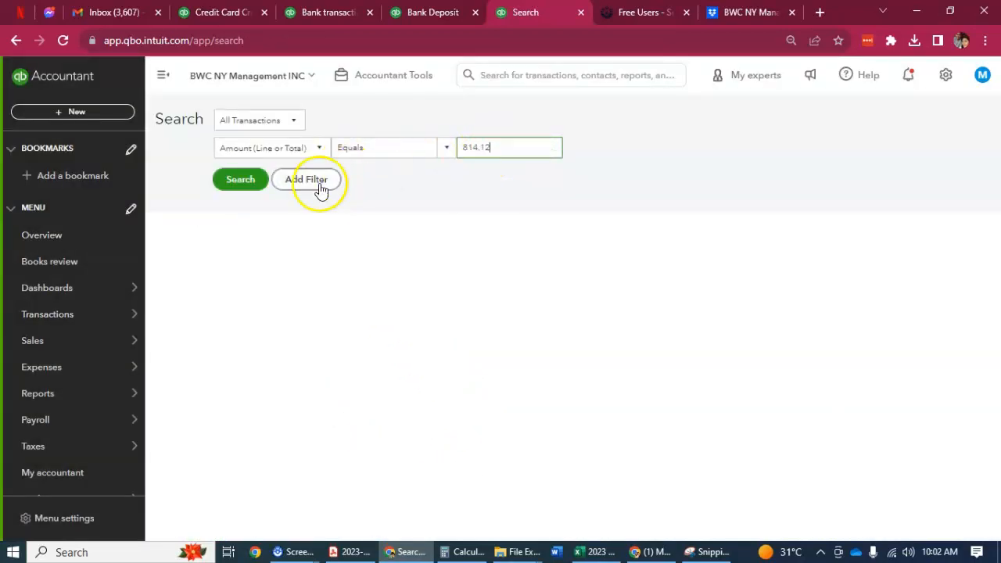
pyautogui.click(247, 179)
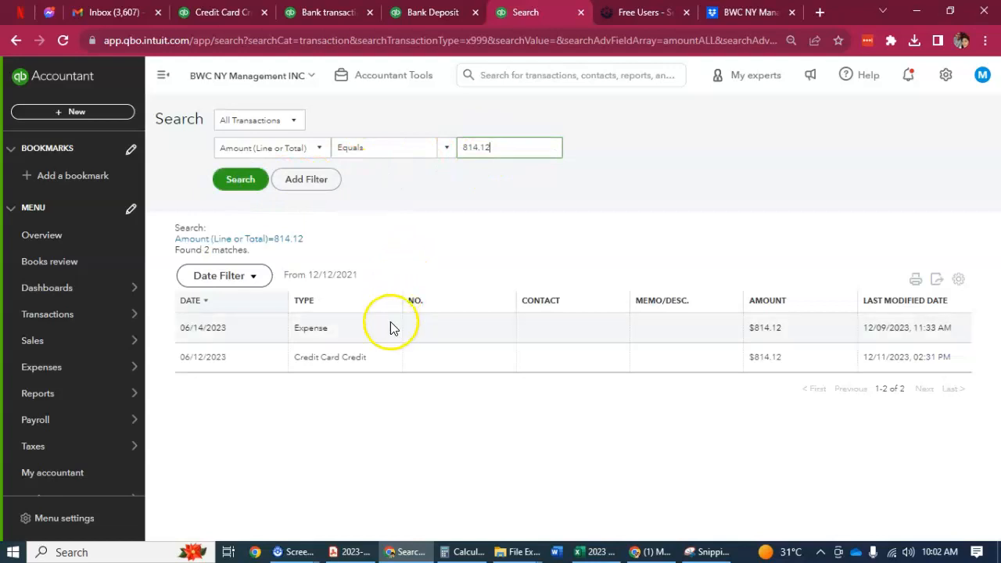
pyautogui.click(376, 330)
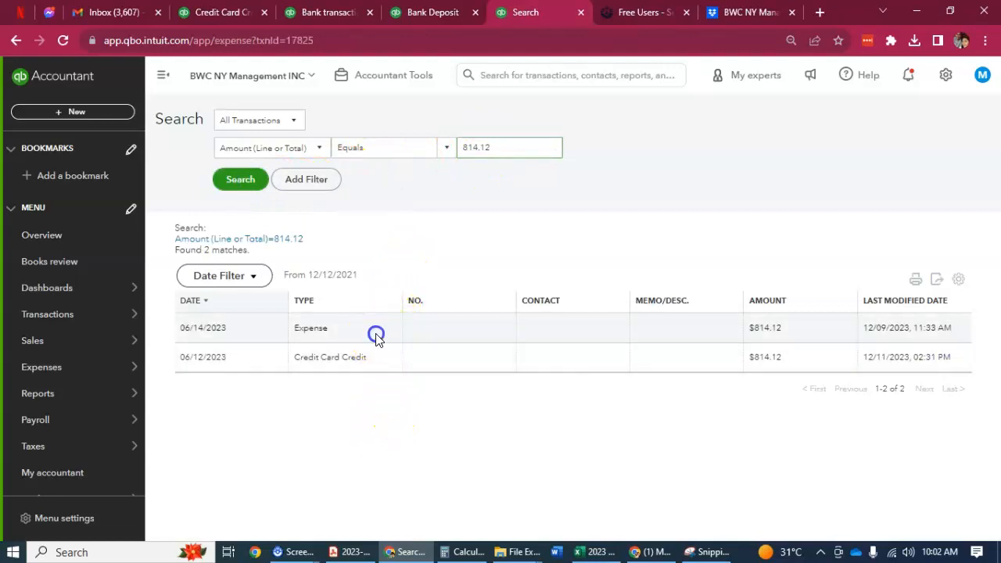
# - Close the 814.12 credit card credit opened from the reconciliation without saving its changes
pyautogui.click(223, 14)
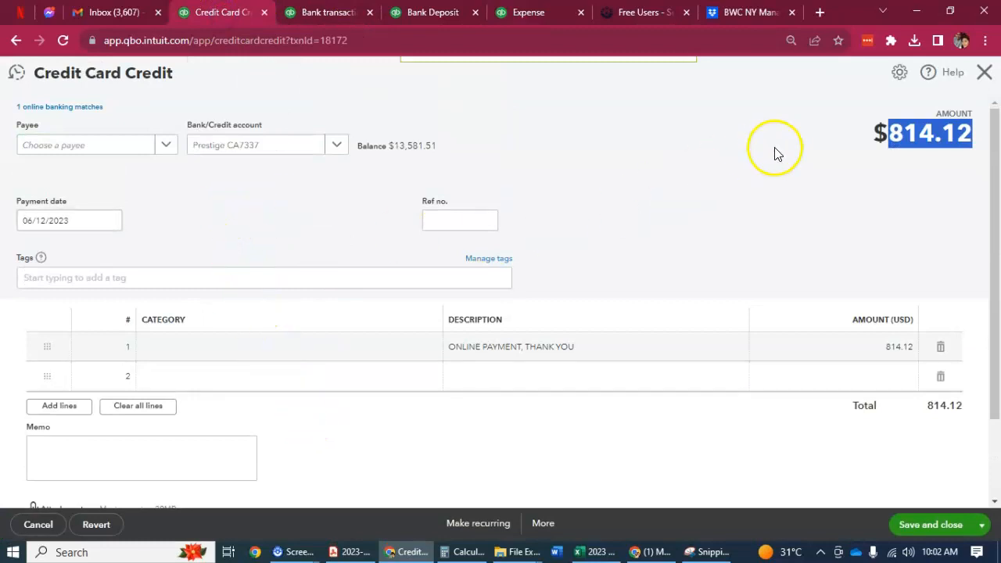
pyautogui.click(984, 74)
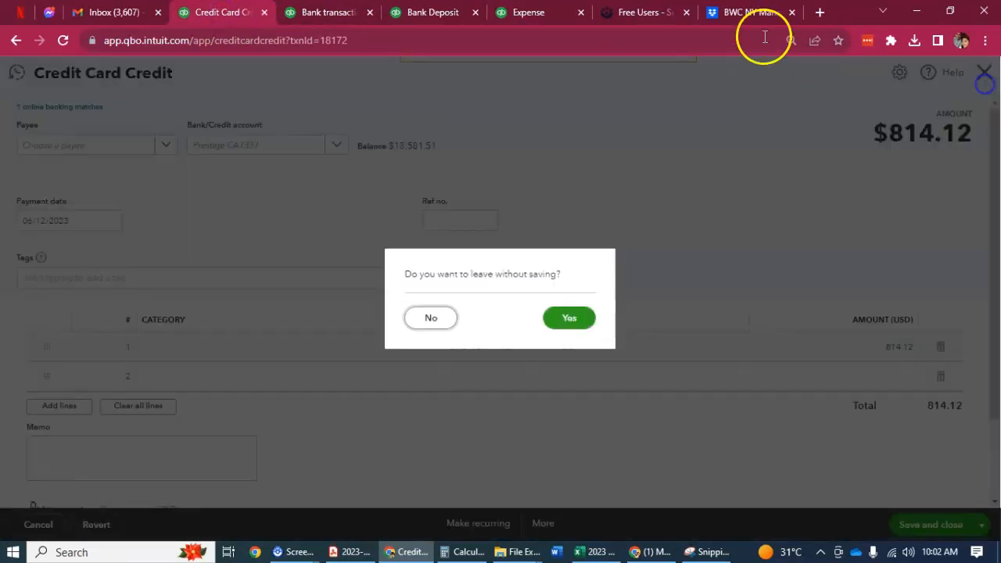
pyautogui.click(569, 316)
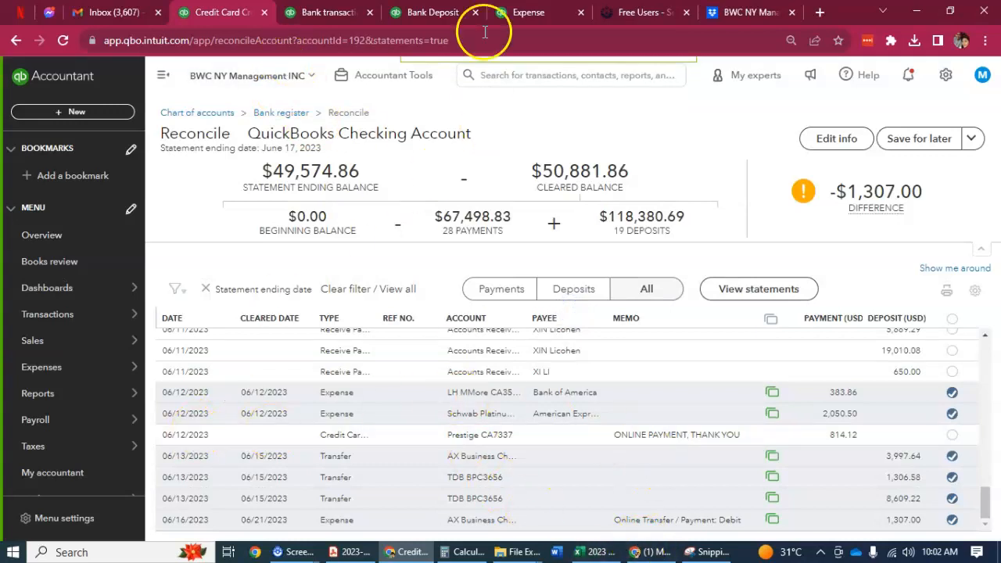
# - Compare the accounts, dates and categories of the 06/14/2023 expense and the 06/12/2023 credit card credit of 814.12
pyautogui.click(504, 12)
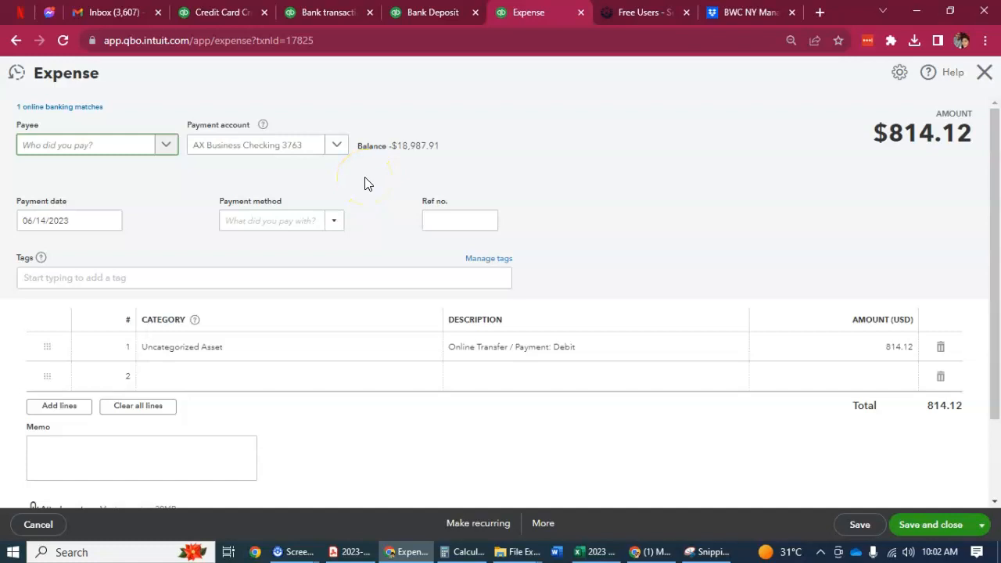
pyautogui.click(984, 70)
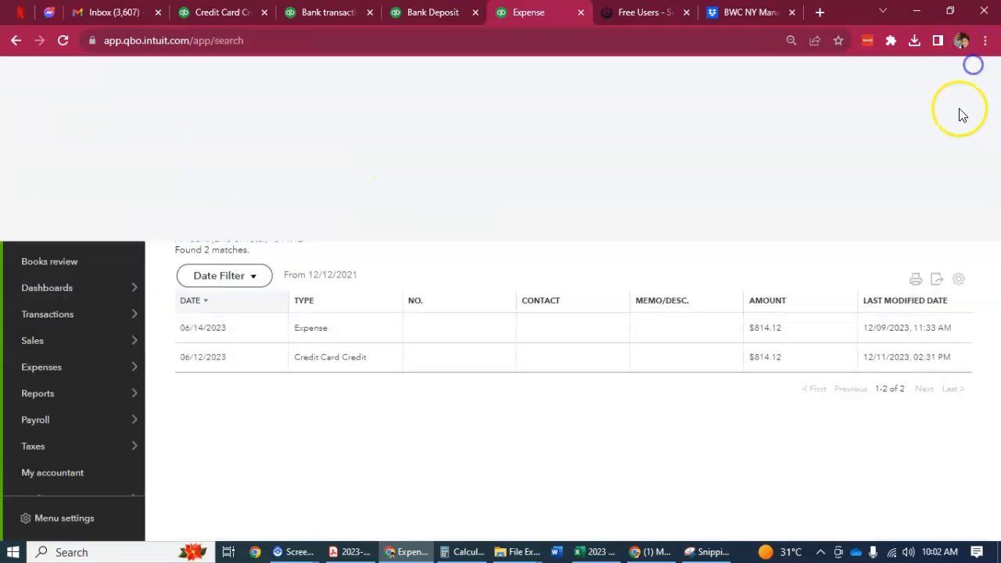
pyautogui.click(348, 364)
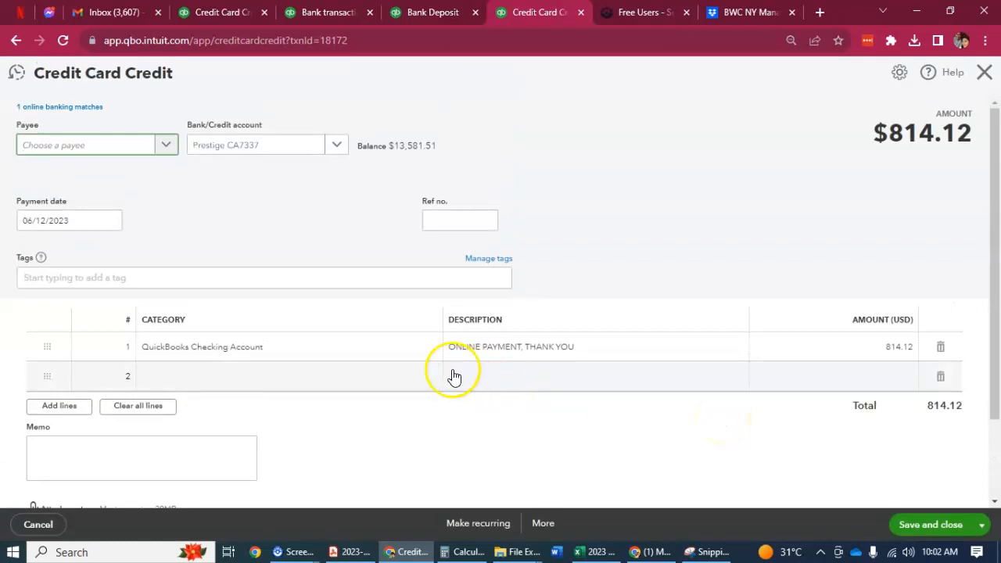
pyautogui.click(966, 77)
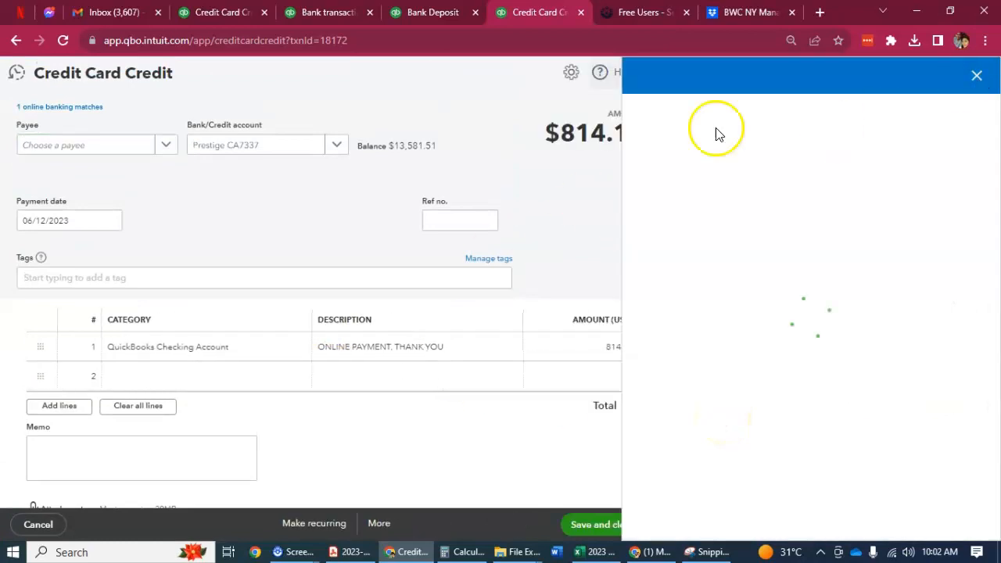
pyautogui.click(984, 80)
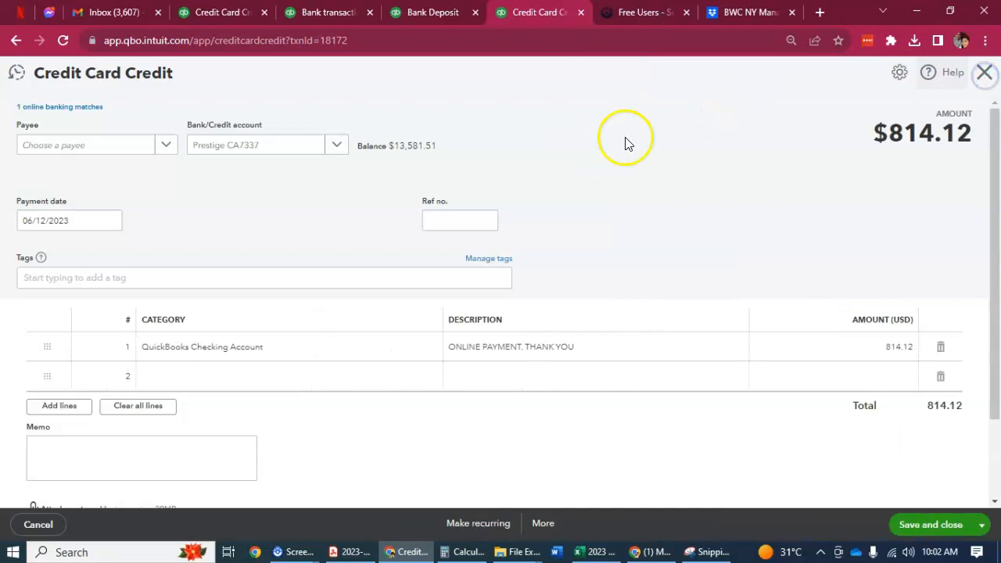
pyautogui.click(983, 72)
pyautogui.click(346, 334)
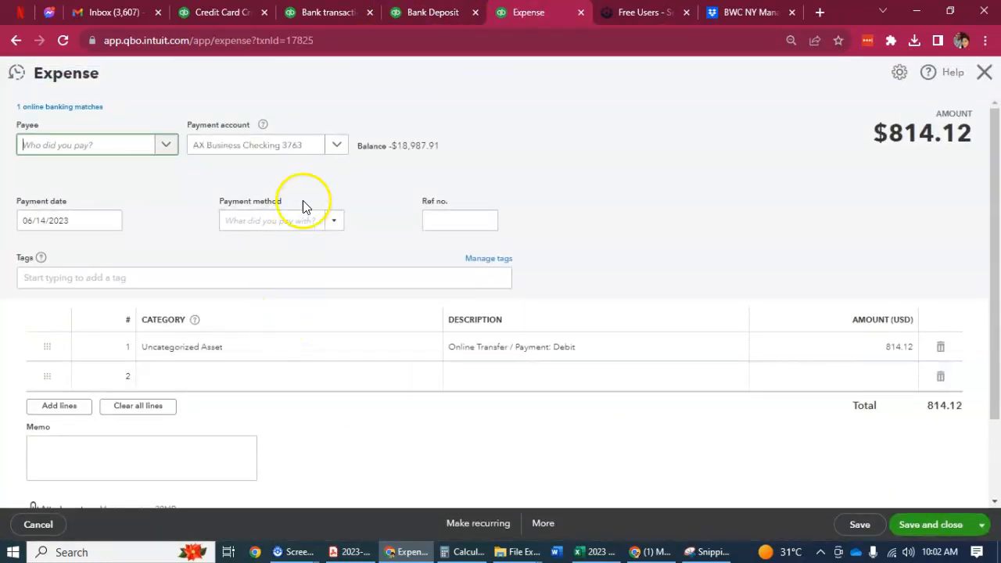
pyautogui.click(984, 72)
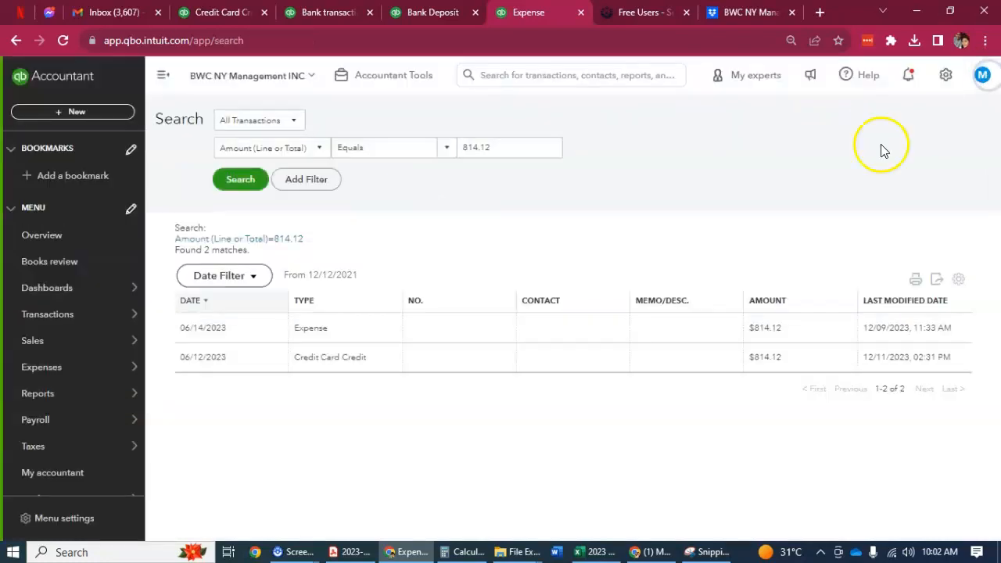
# - Recategorize the first line of the 06/12/2023 credit card credit of 814.12 as Uncategorized Asset and save the reconciled transaction
pyautogui.click(424, 373)
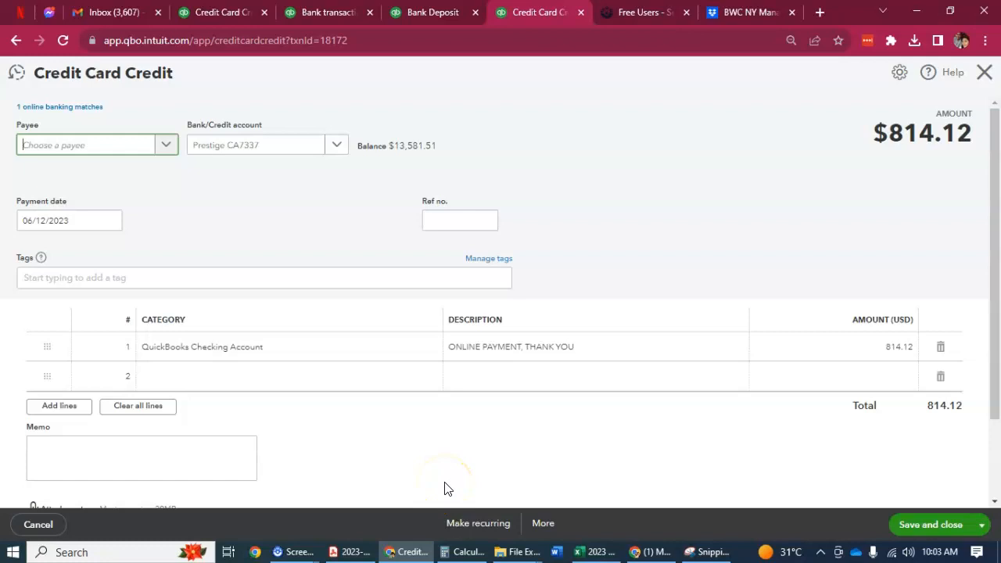
pyautogui.click(541, 523)
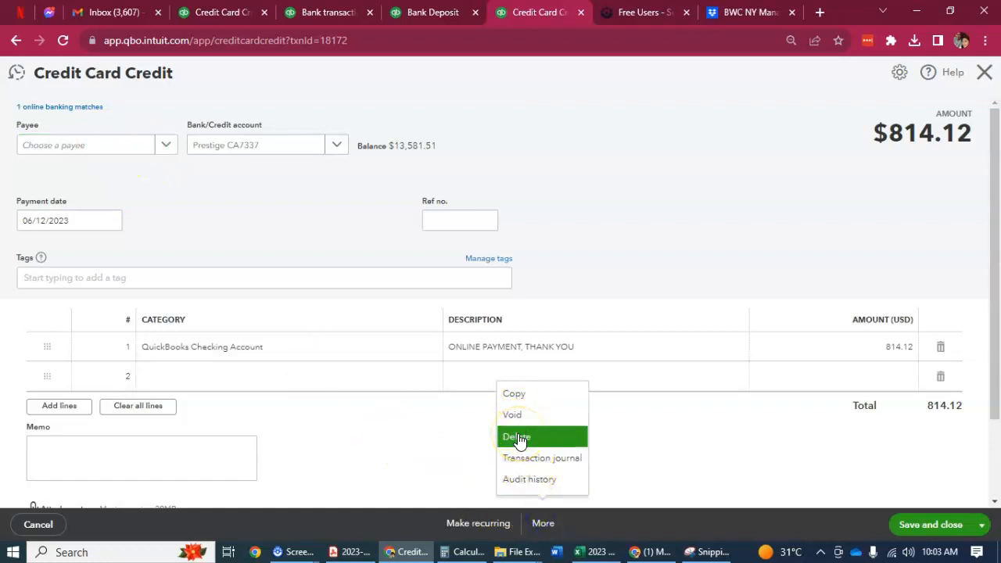
pyautogui.click(451, 447)
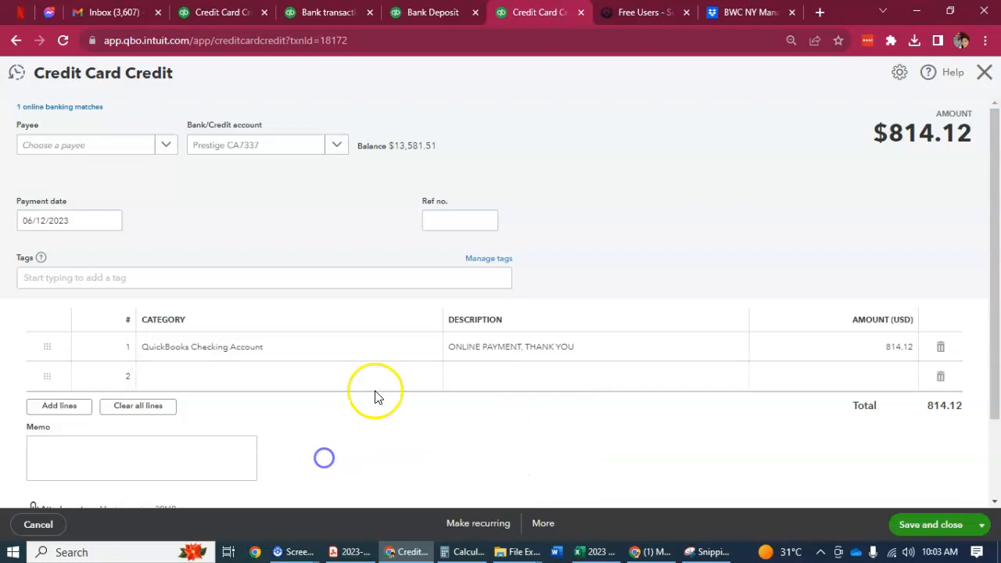
pyautogui.click(384, 344)
pyautogui.click(433, 345)
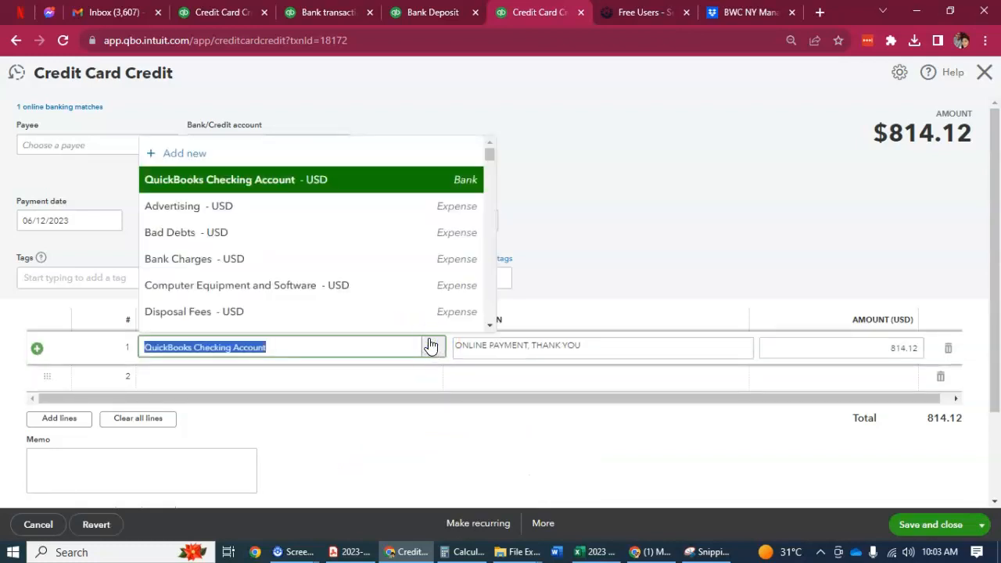
pyautogui.write('uncateg')
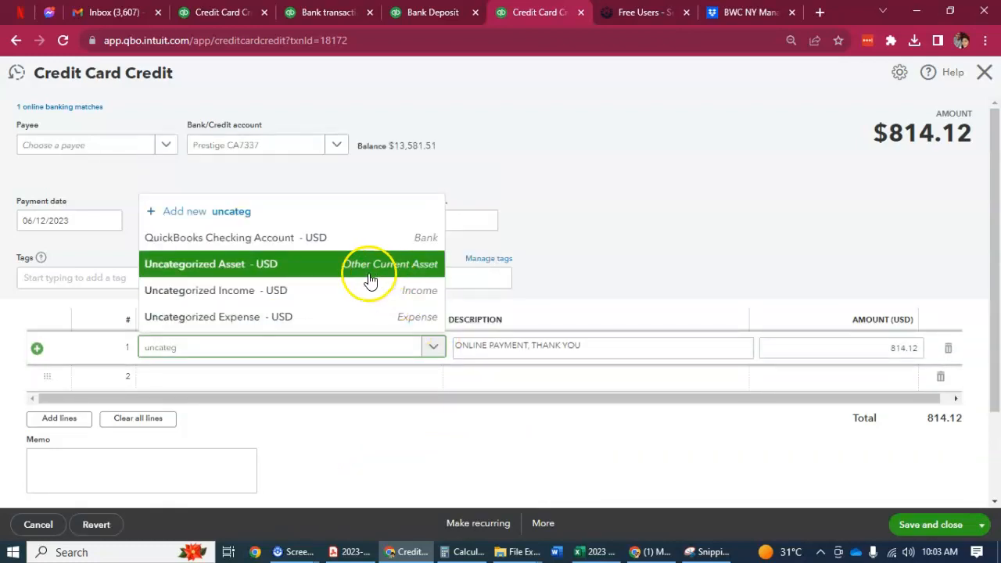
pyautogui.click(305, 263)
pyautogui.click(926, 539)
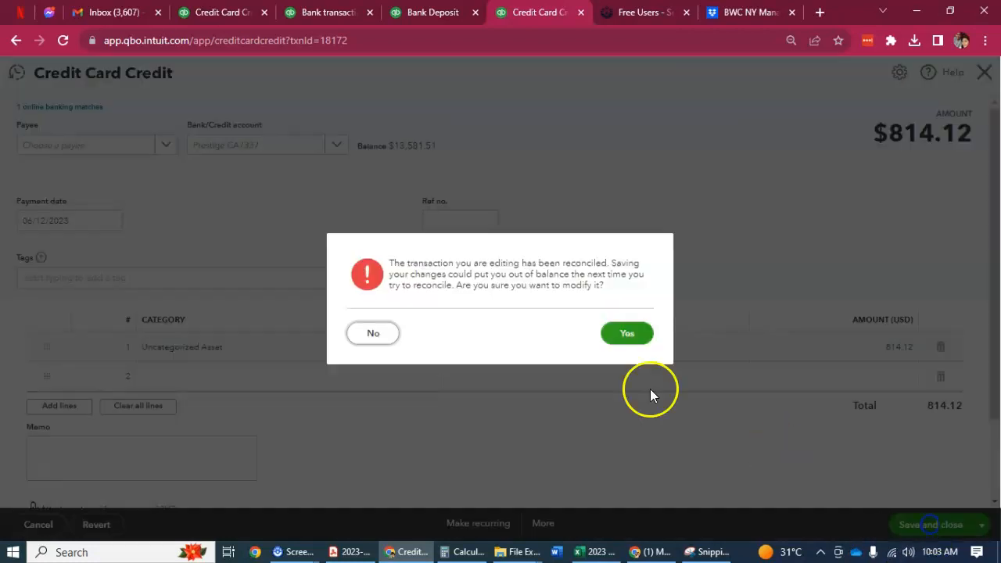
pyautogui.click(626, 333)
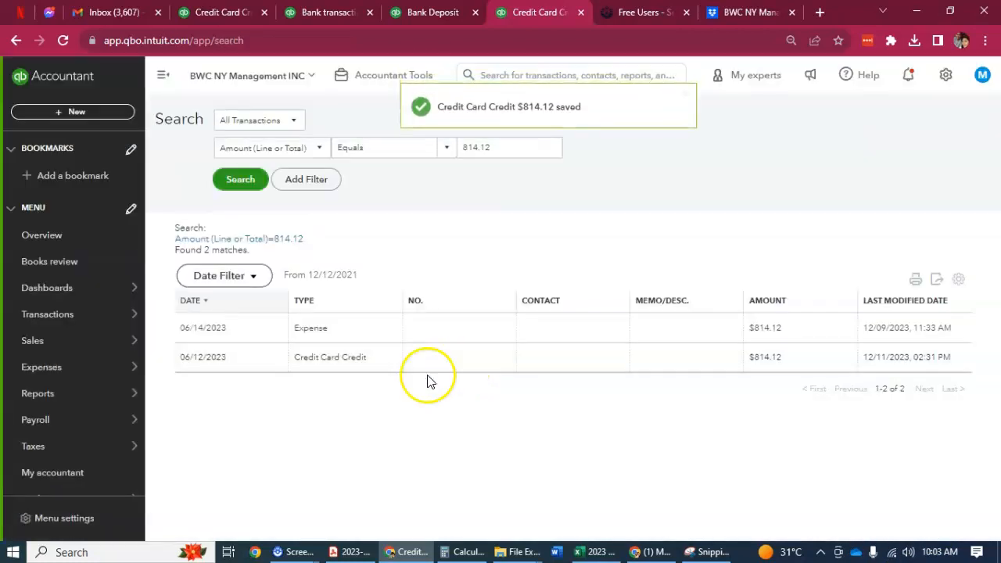
# - Return to the QuickBooks Checking Account reconciliation, reload it and check the 06/12/2023 entries
pyautogui.hotkey('ctrl', 'pageup')
pyautogui.hotkey('ctrl', 'pageup')
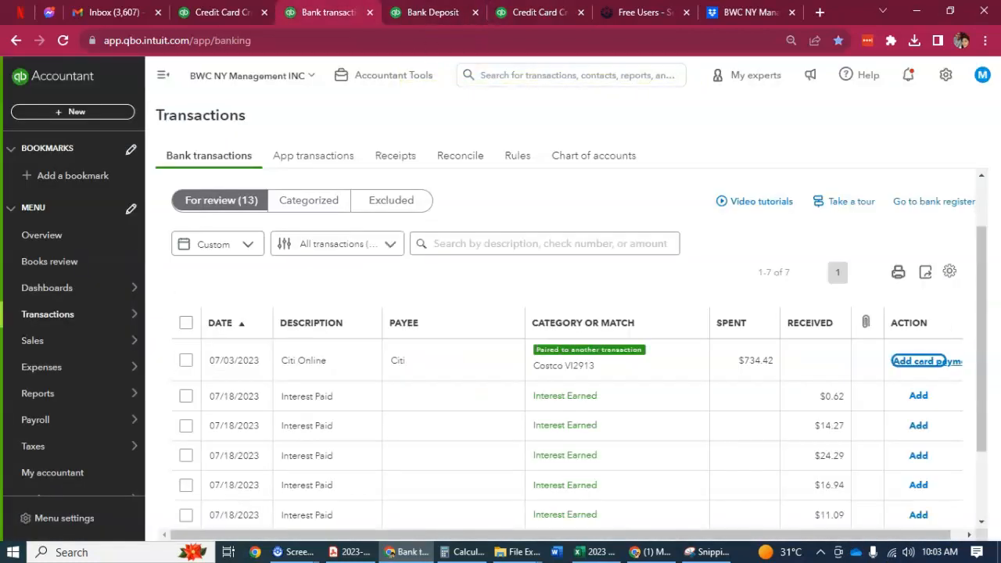
pyautogui.hotkey('ctrl', 'pageup')
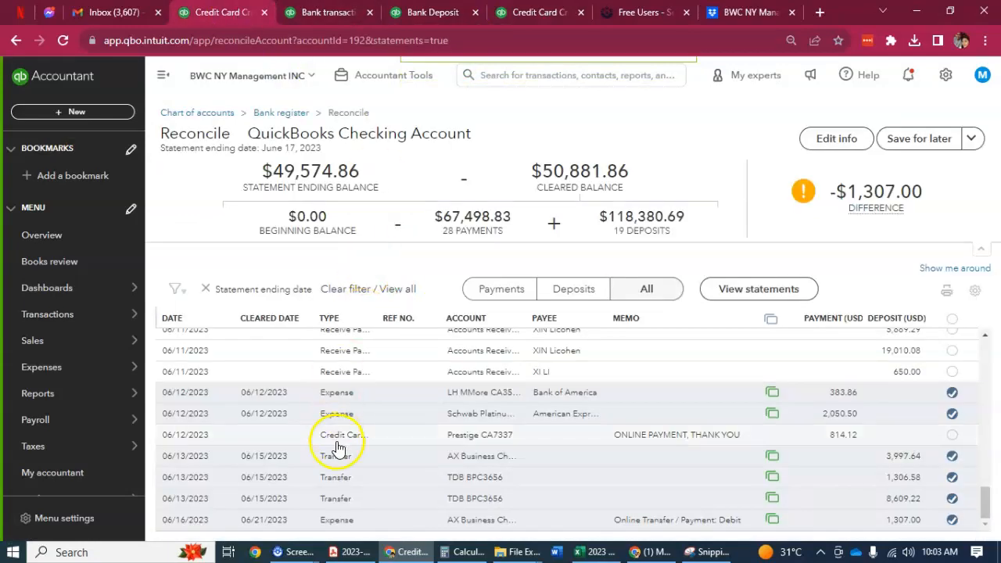
pyautogui.scroll(1, 332, 447)
pyautogui.scroll(-1, 327, 446)
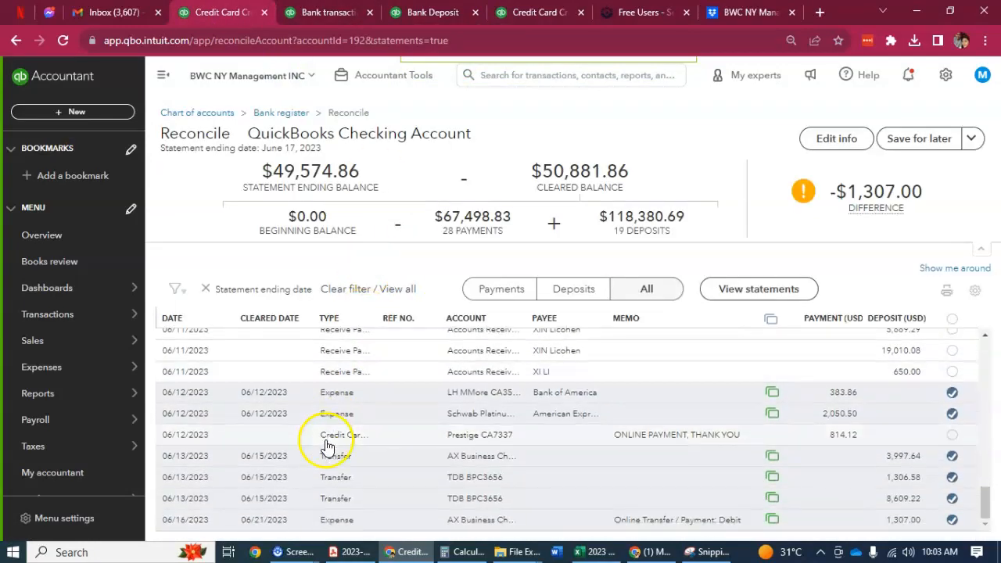
pyautogui.click(63, 40)
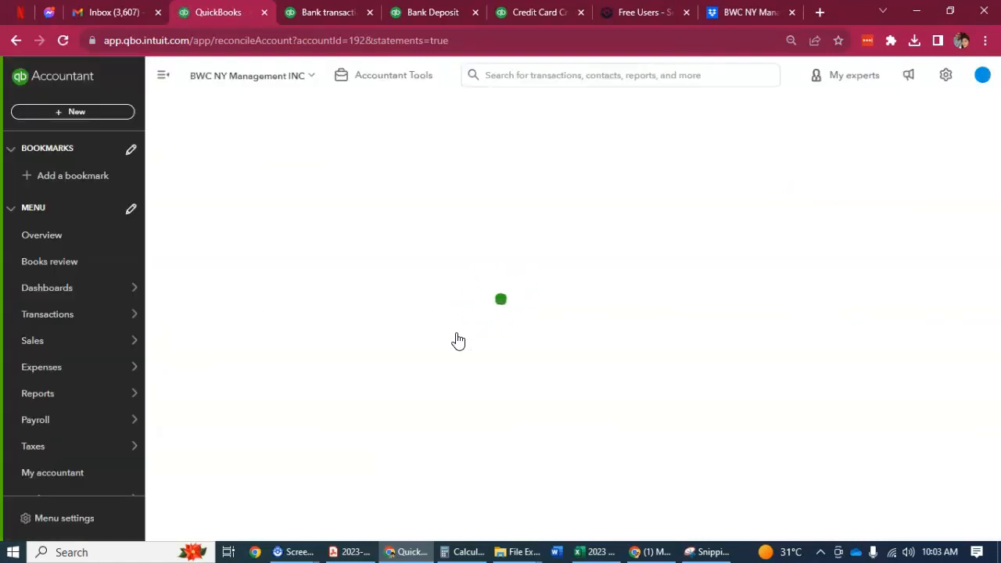
pyautogui.scroll(-10, 489, 422)
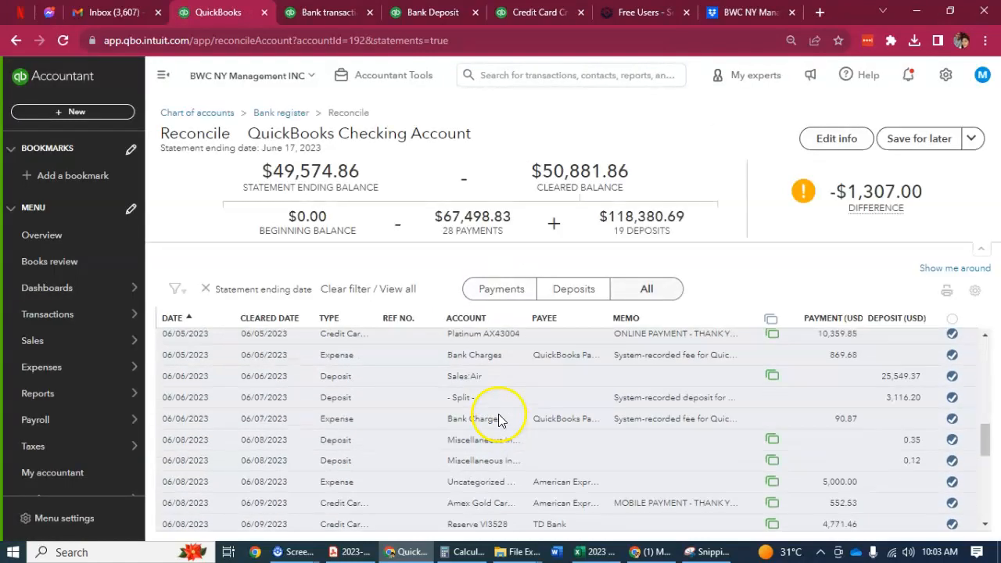
pyautogui.scroll(-2, 510, 421)
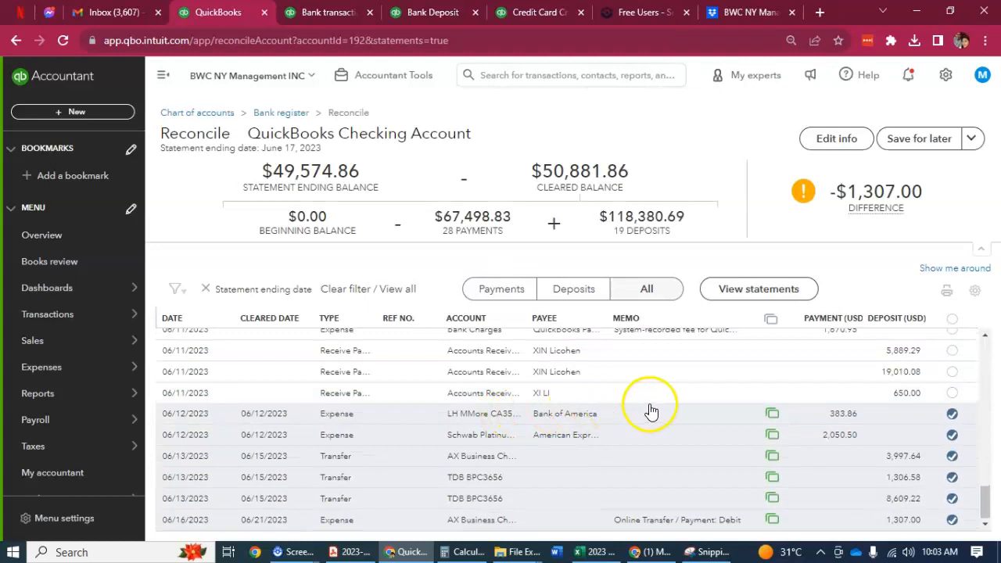
# - Open the uncleared 06/11/2023 customer payment of 650.00 from the reconciliation for editing
pyautogui.click(421, 398)
pyautogui.scroll(1, 560, 420)
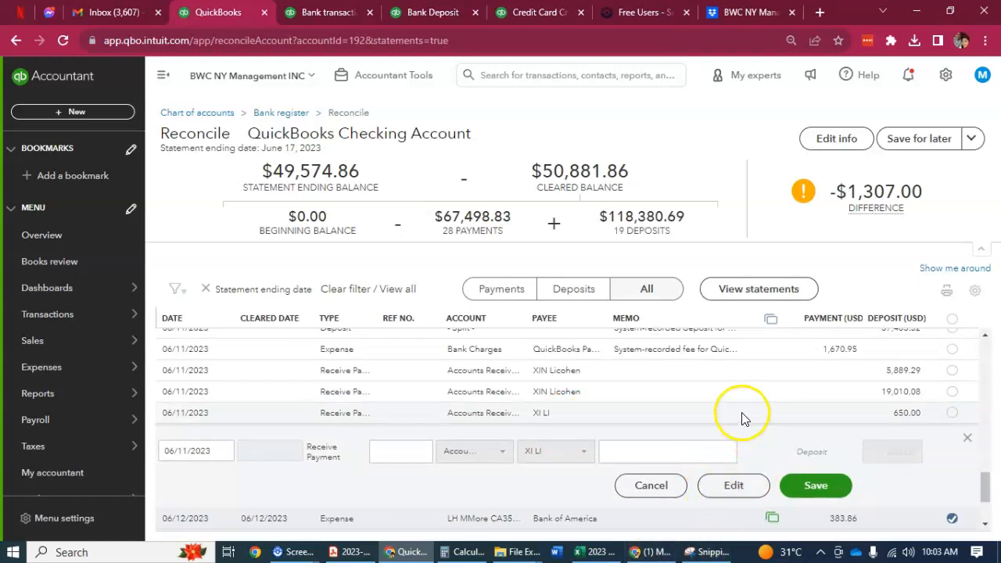
pyautogui.click(732, 484)
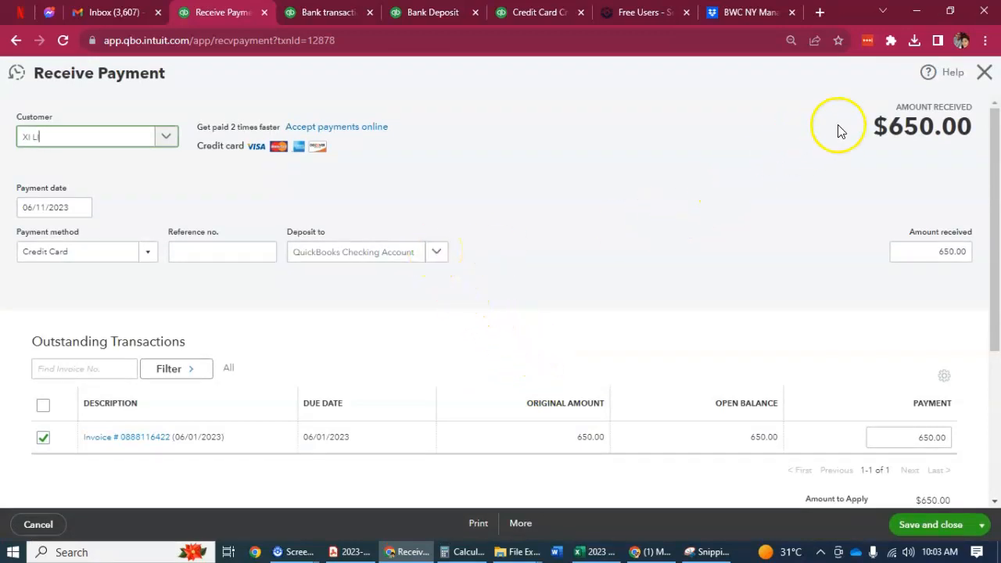
# - Search all transactions for amounts equal to 650.00 and compare the matches with the 06/11/2023 customer payment
pyautogui.doubleClick(927, 128)
pyautogui.hotkey('ctrl', 'c')
pyautogui.click(540, 12)
pyautogui.moveTo(492, 147); pyautogui.dragTo(424, 145)
pyautogui.hotkey('ctrl', 'v')
pyautogui.click(242, 179)
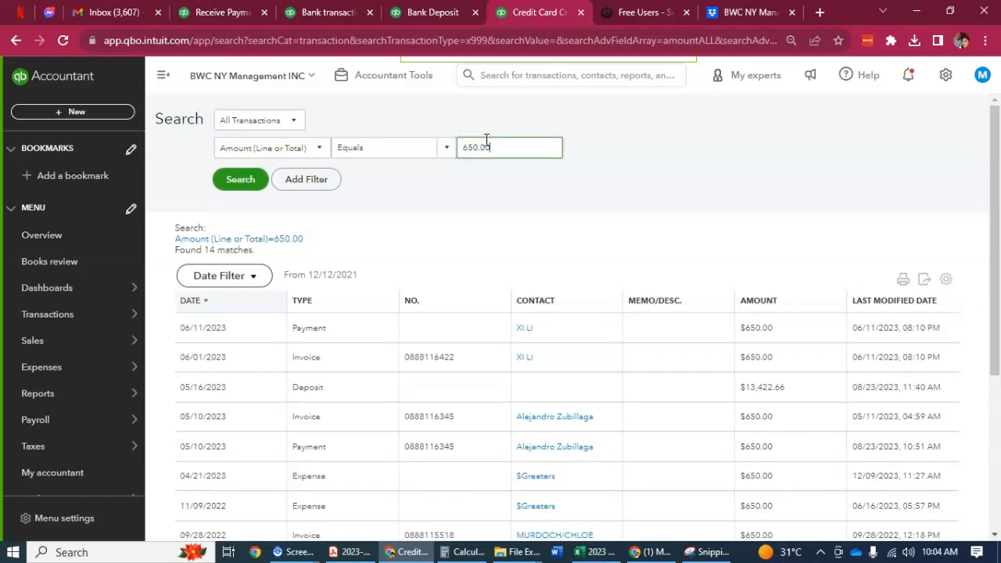
pyautogui.click(209, 9)
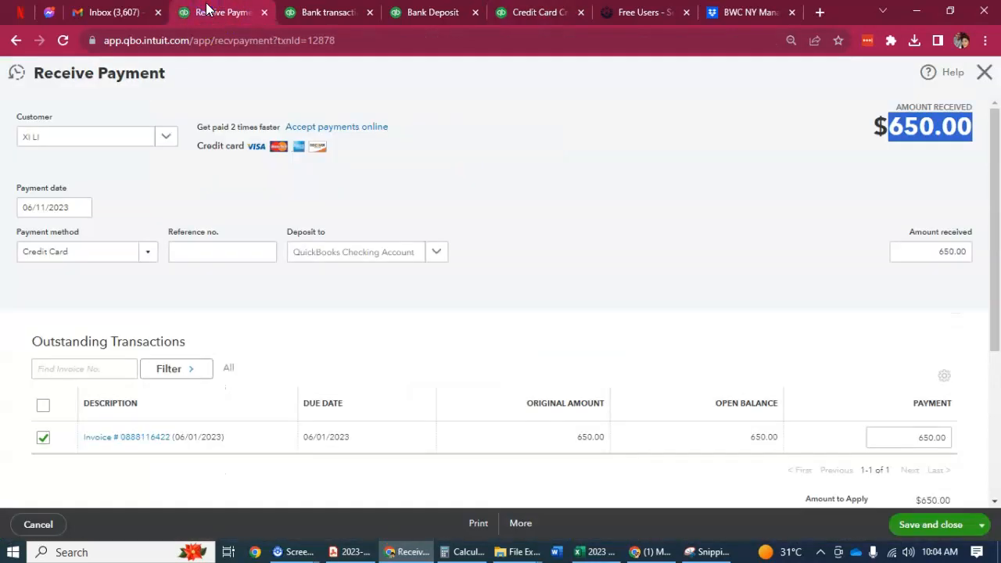
pyautogui.click(518, 11)
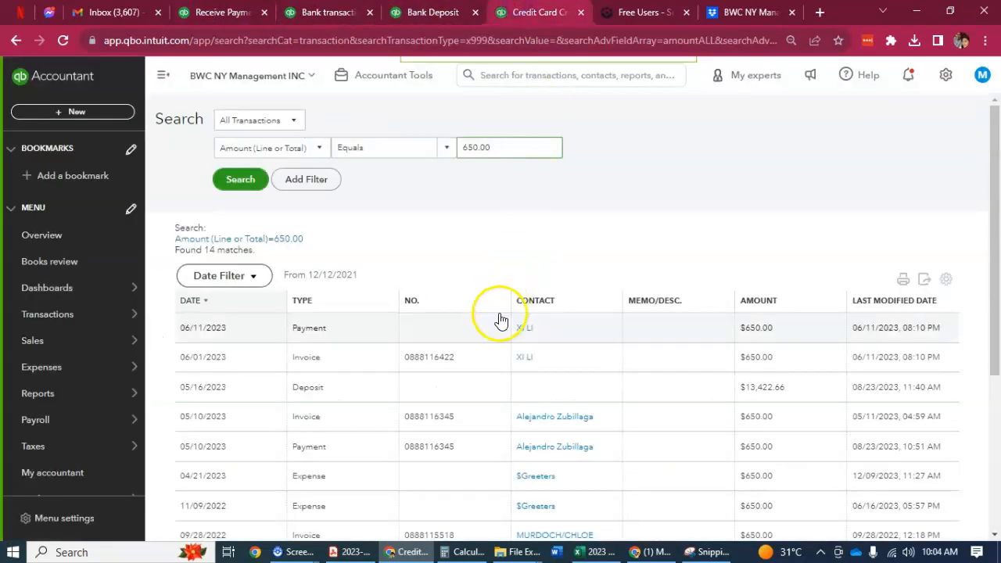
pyautogui.scroll(-1, 494, 375)
pyautogui.scroll(-2, 491, 369)
pyautogui.scroll(3, 487, 357)
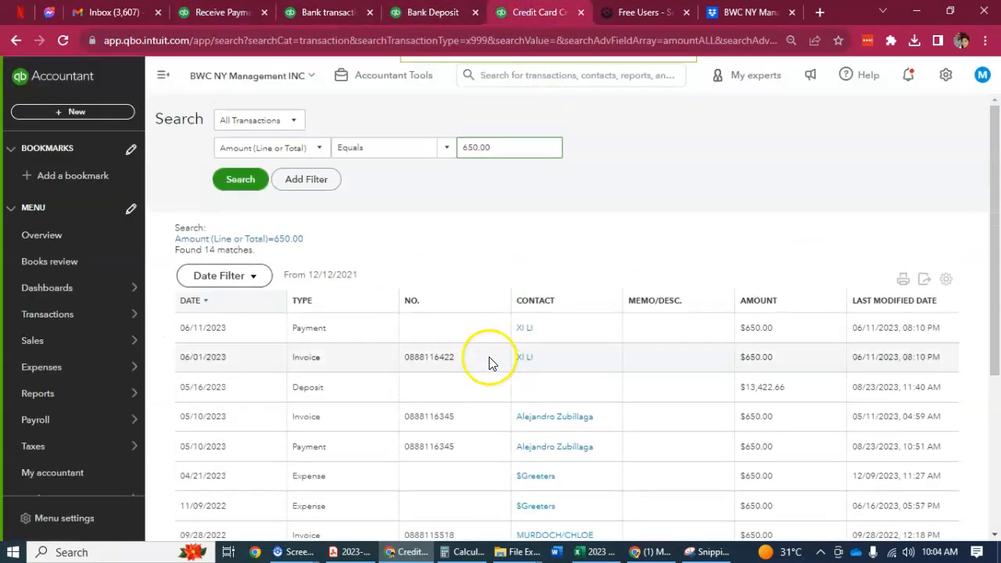
# - Change the deposit-to account of the 06/11/2023 customer payment of 650.00 to Uncategorized Asset, then save the linked transaction
pyautogui.click(234, 11)
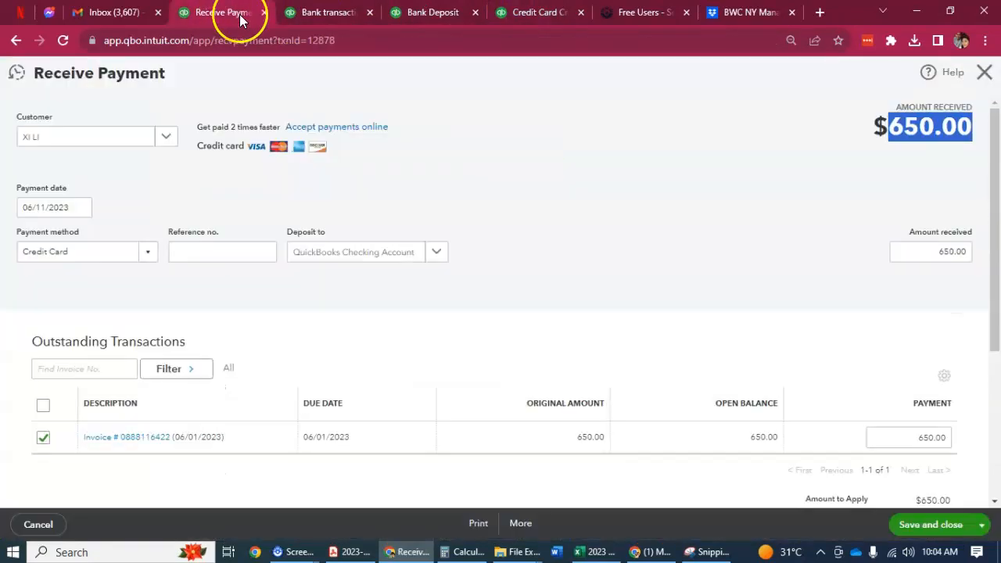
pyautogui.click(434, 250)
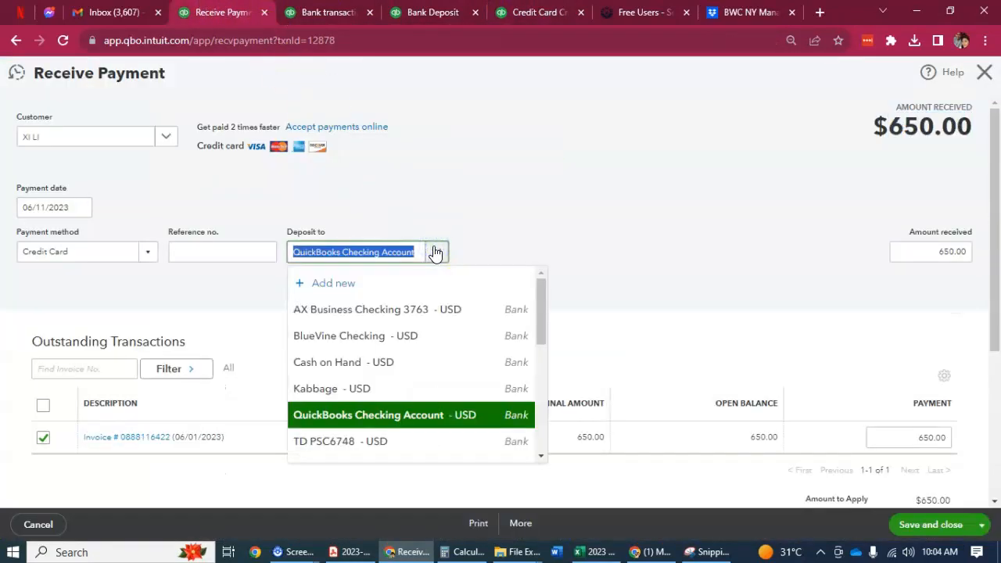
pyautogui.write('un')
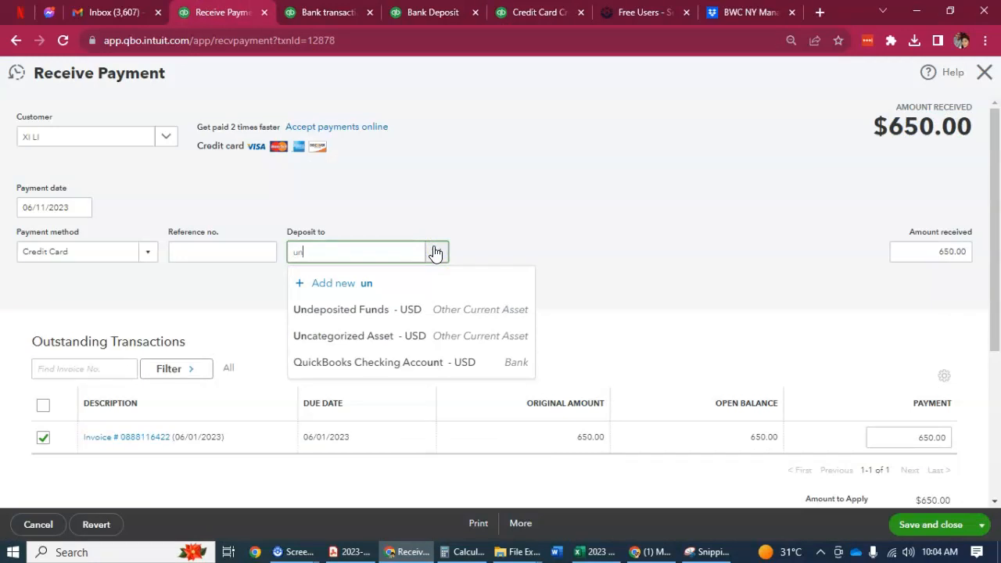
pyautogui.click(411, 335)
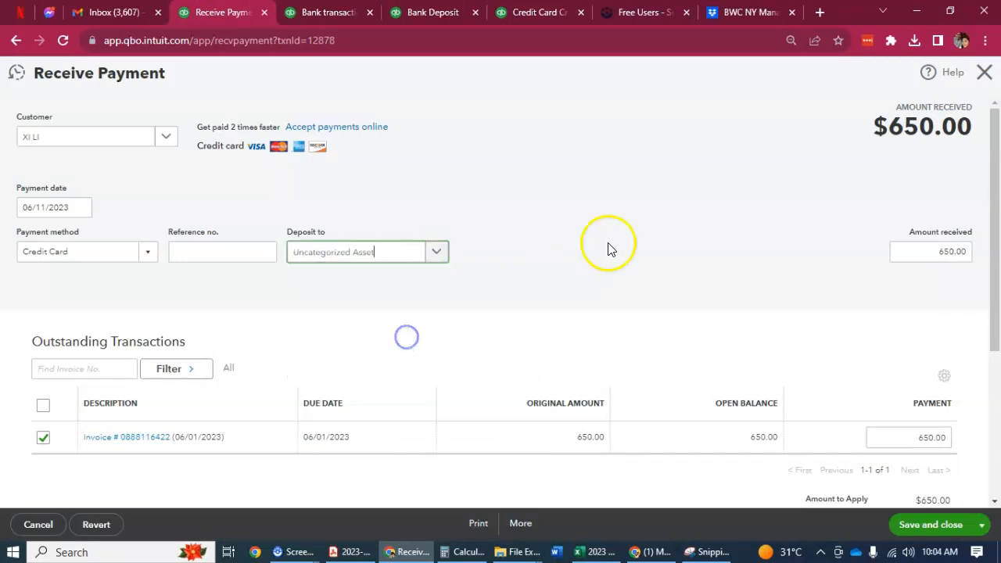
pyautogui.scroll(-2, 820, 406)
pyautogui.click(915, 524)
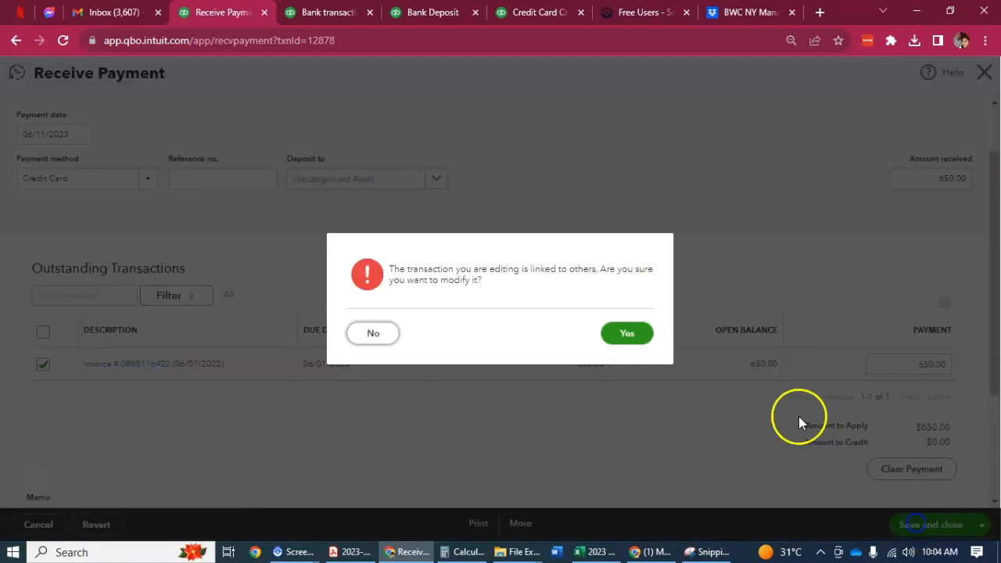
pyautogui.click(632, 333)
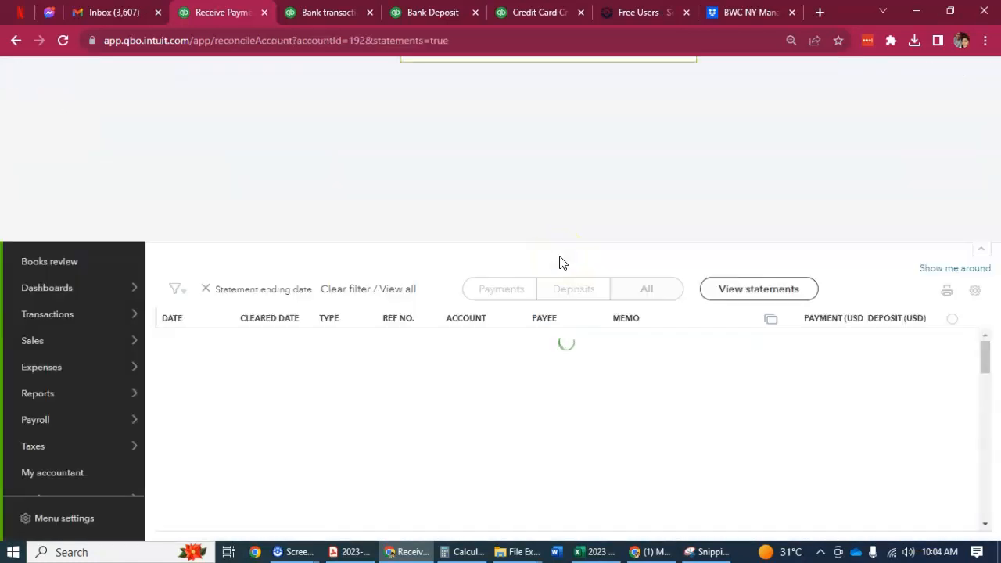
# - Open the uncleared 06/11/2023 customer payment of 19,010.08, set its deposit-to account to Undeposited Funds, and save the linked transaction
pyautogui.scroll(-5, 543, 446)
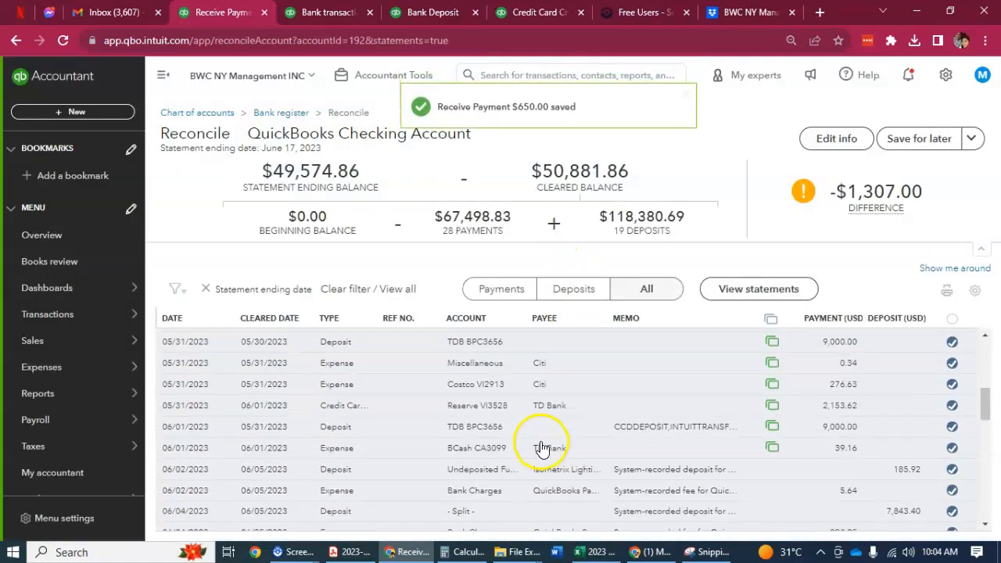
pyautogui.scroll(-5, 539, 440)
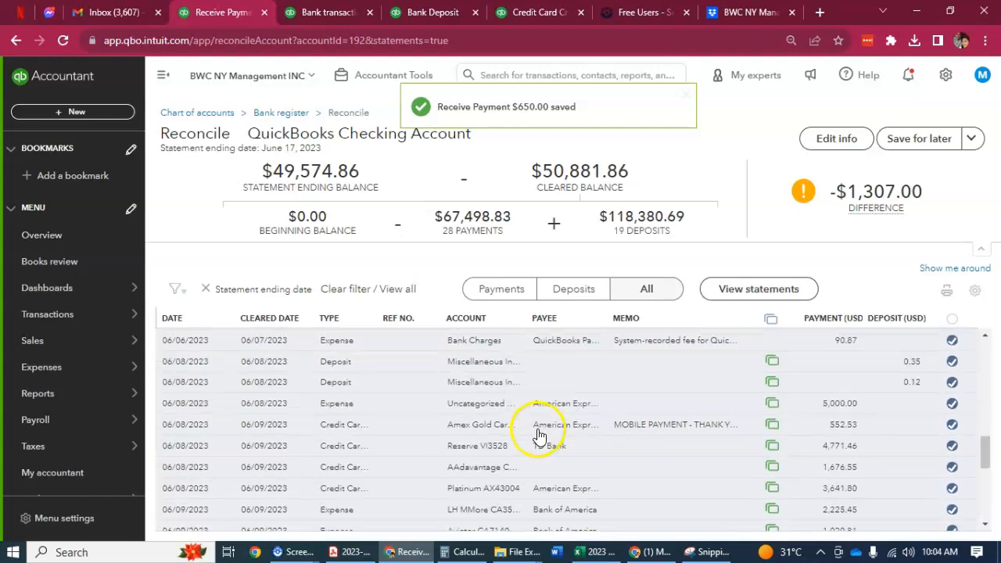
pyautogui.click(437, 375)
pyautogui.click(731, 412)
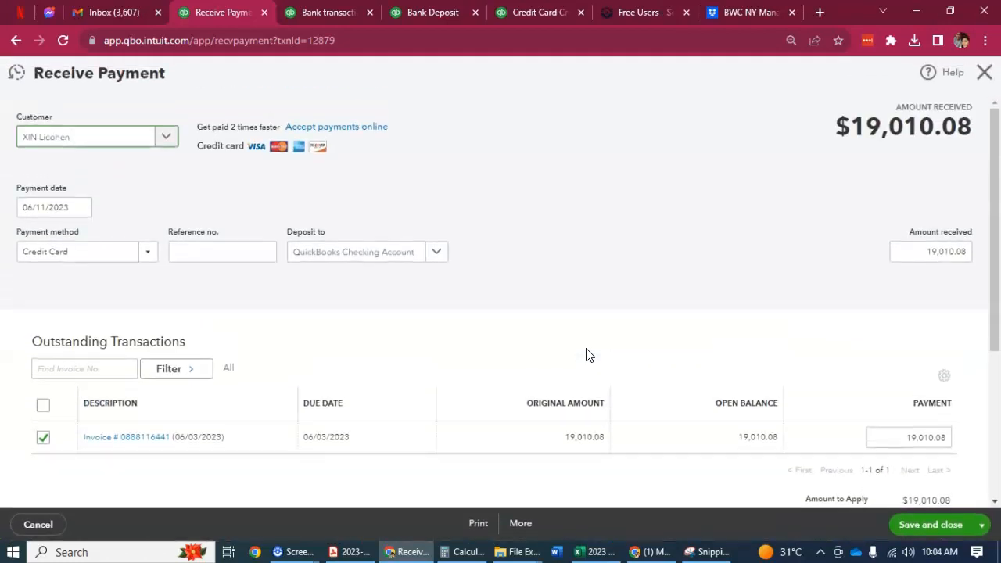
pyautogui.click(438, 251)
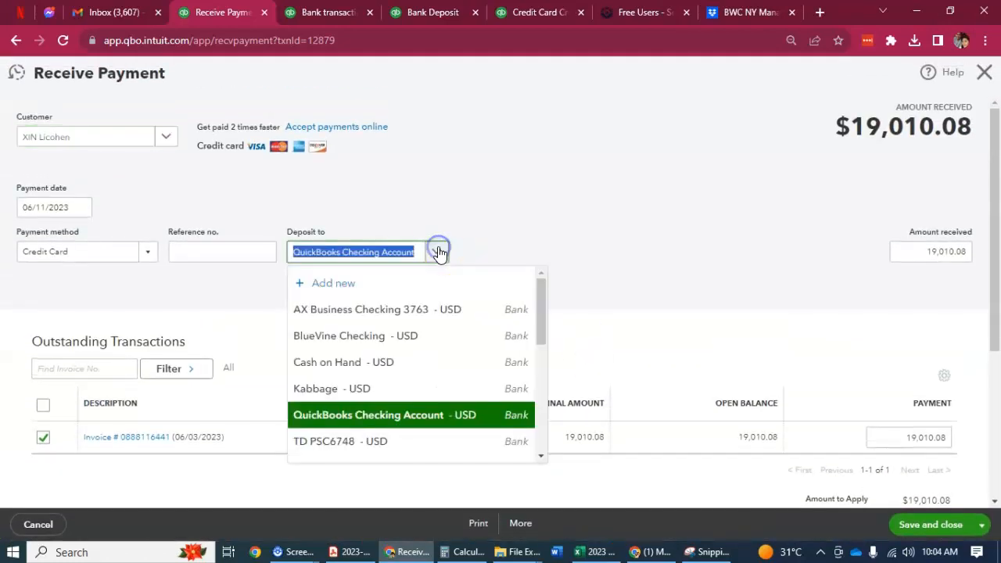
pyautogui.write('undep')
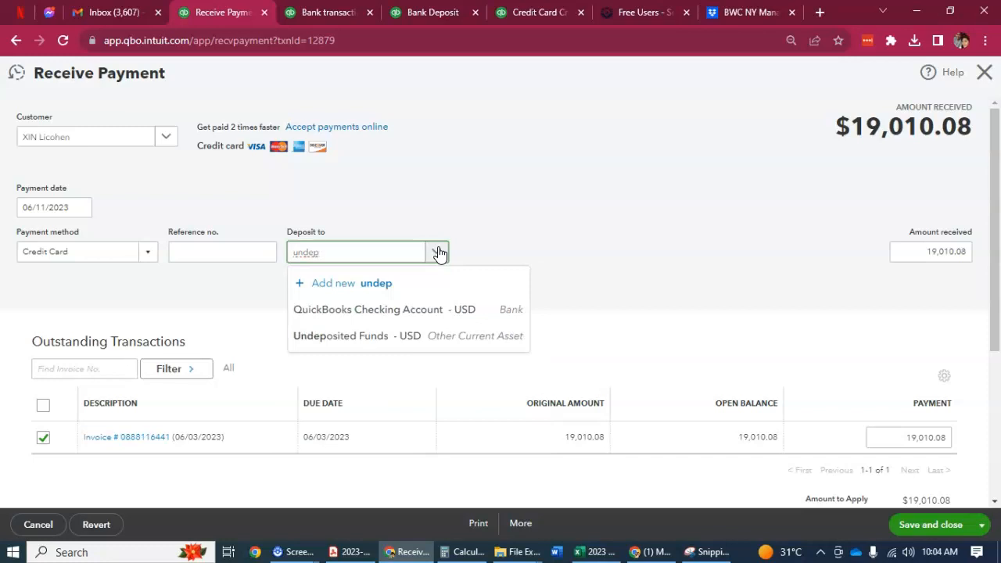
pyautogui.click(387, 349)
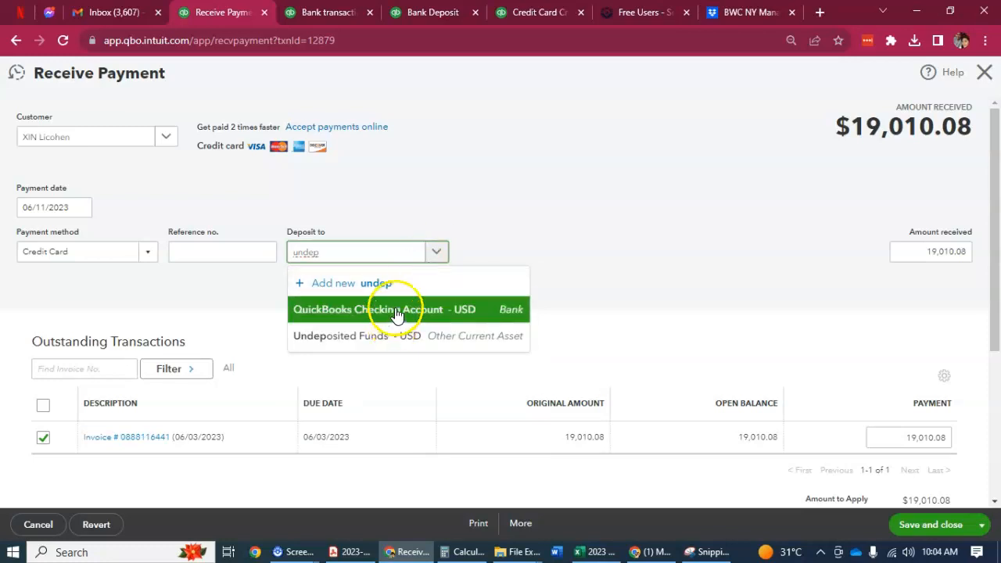
pyautogui.click(384, 346)
pyautogui.click(945, 522)
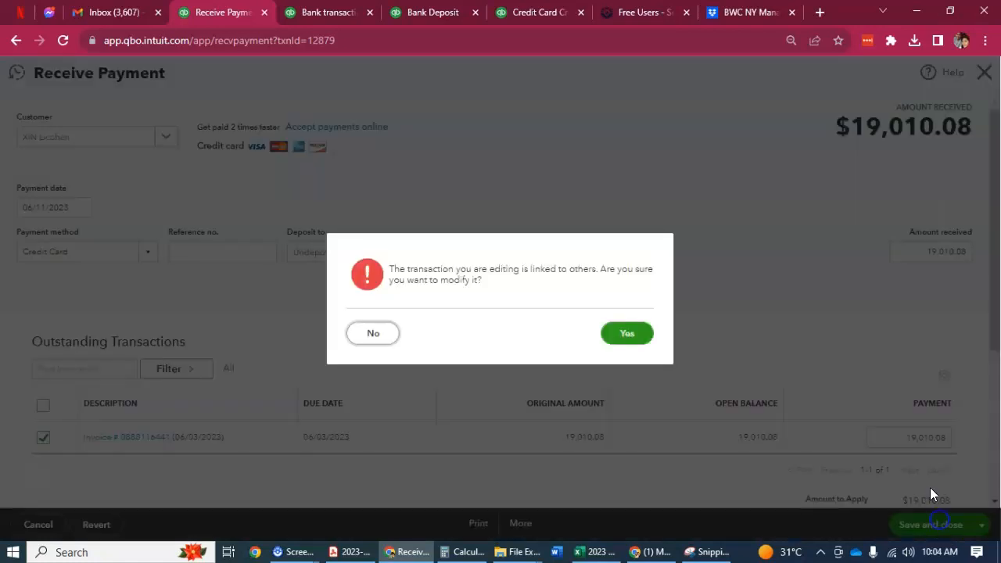
pyautogui.click(627, 336)
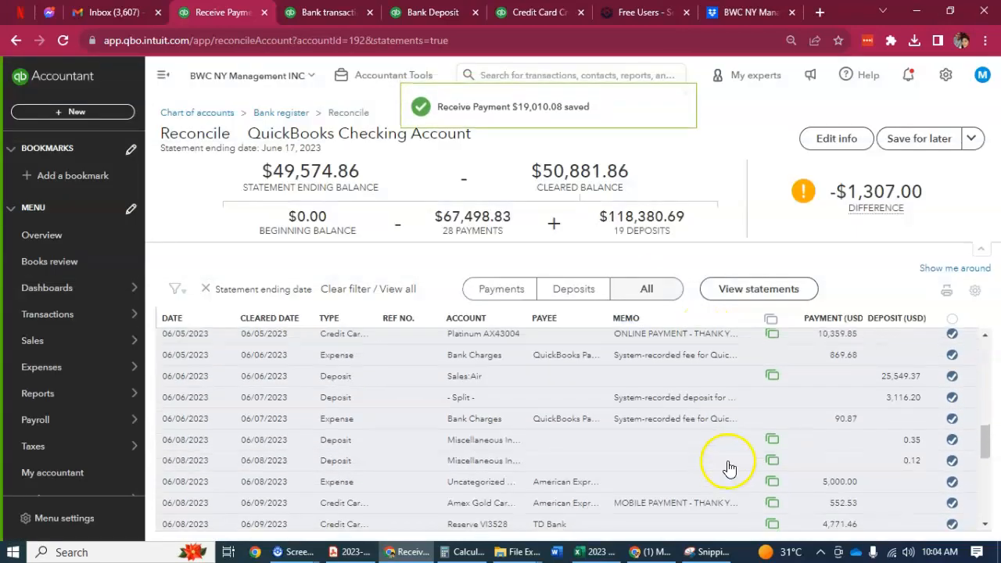
# - Open the uncleared 06/11/2023 split deposit of 57,463.52 from the reconciliation for editing
pyautogui.scroll(-6, 748, 467)
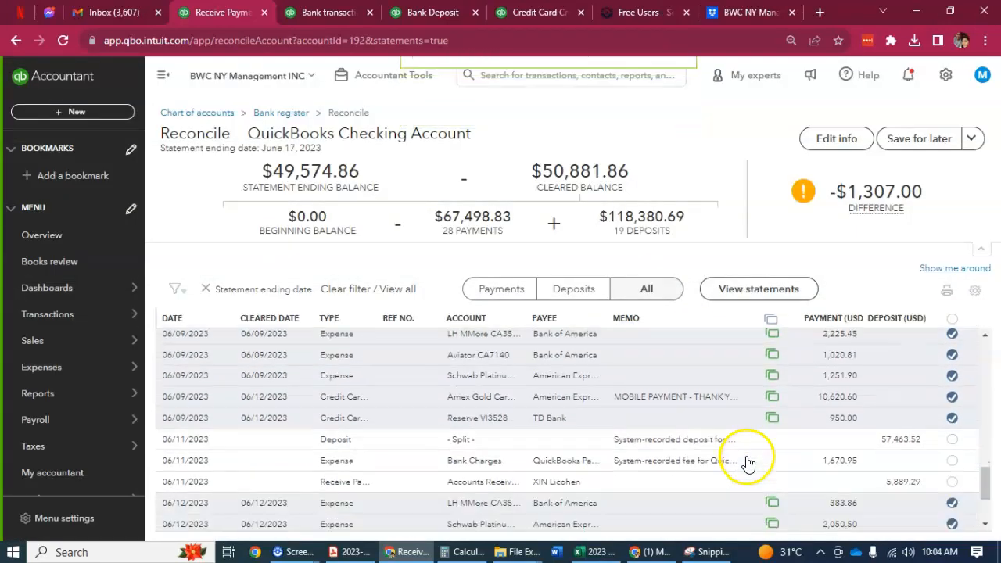
pyautogui.click(739, 408)
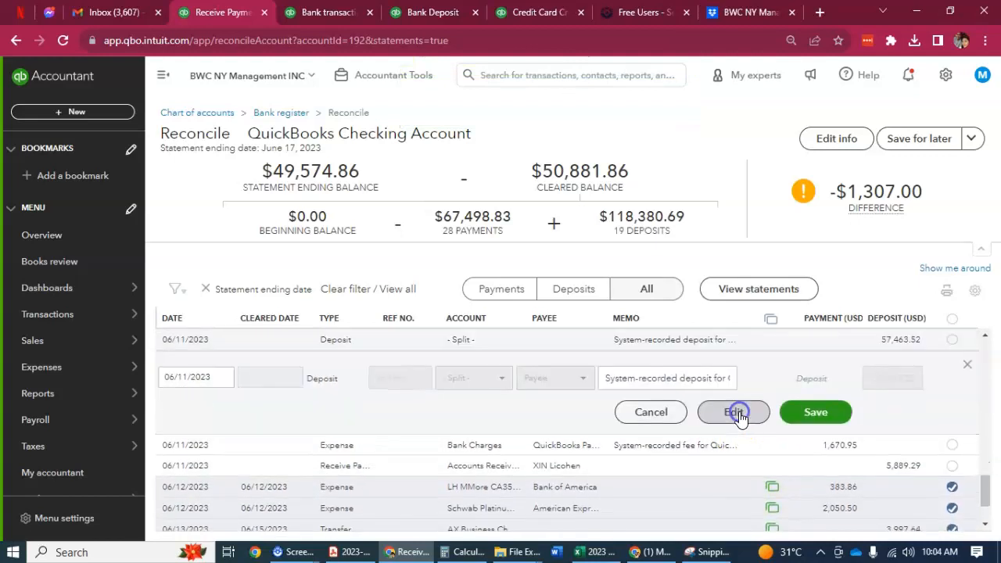
pyautogui.click(746, 414)
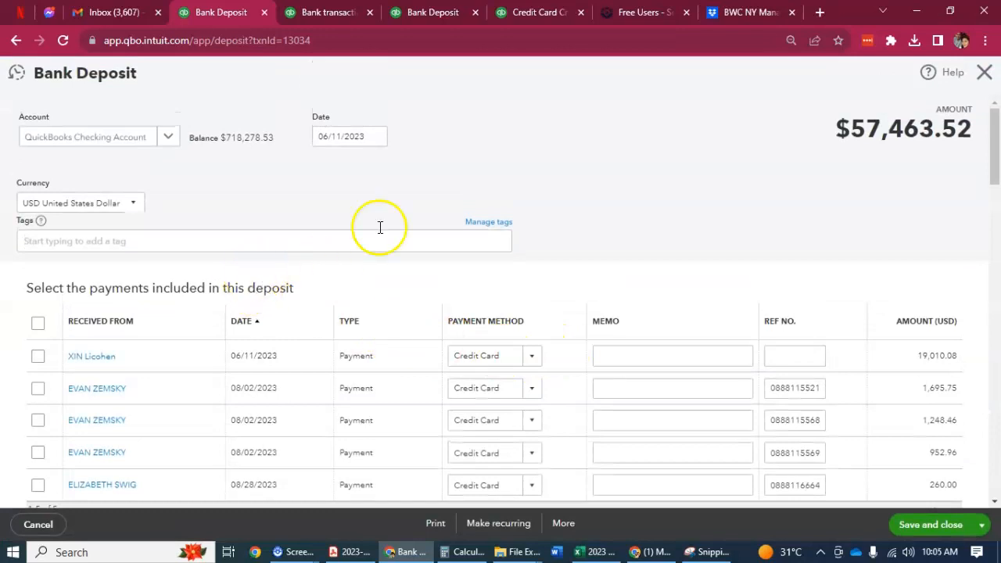
# - Examine which customer payments and QuickBooks Payments are included in the 06/11/2023 bank deposit of 57,463.52
pyautogui.scroll(-2, 561, 404)
pyautogui.scroll(-1, 547, 430)
pyautogui.scroll(4, 535, 447)
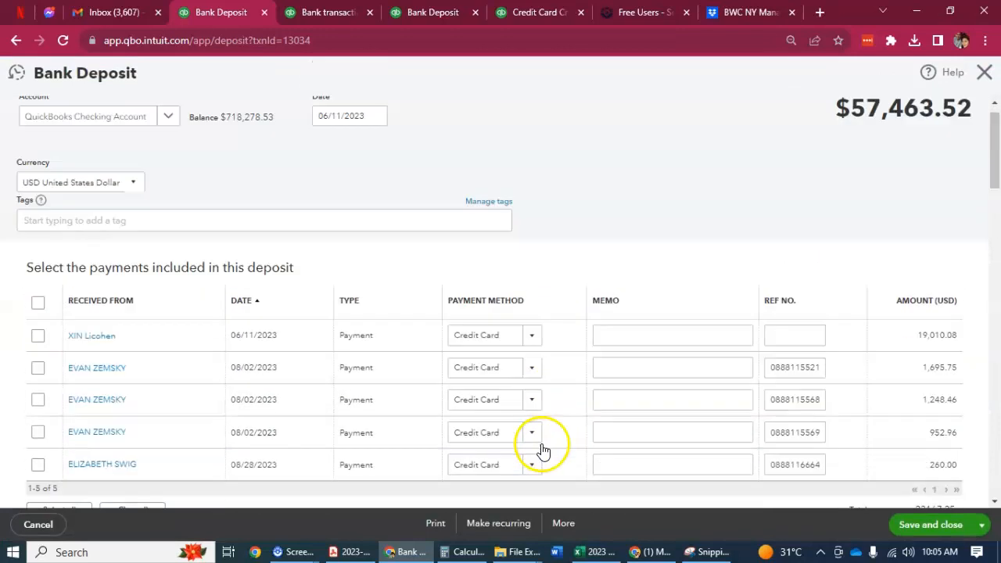
pyautogui.scroll(-10, 415, 380)
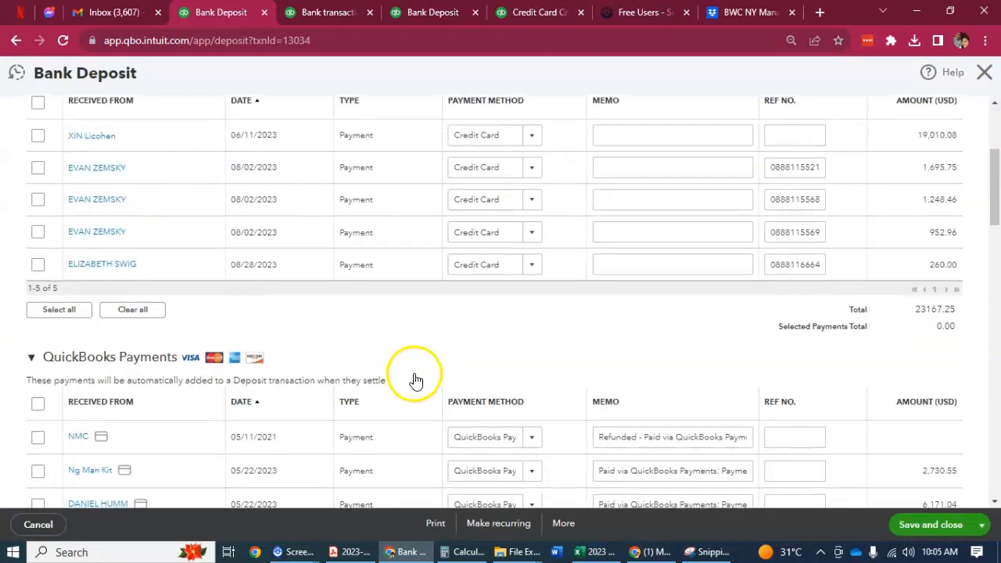
pyautogui.scroll(-5, 415, 397)
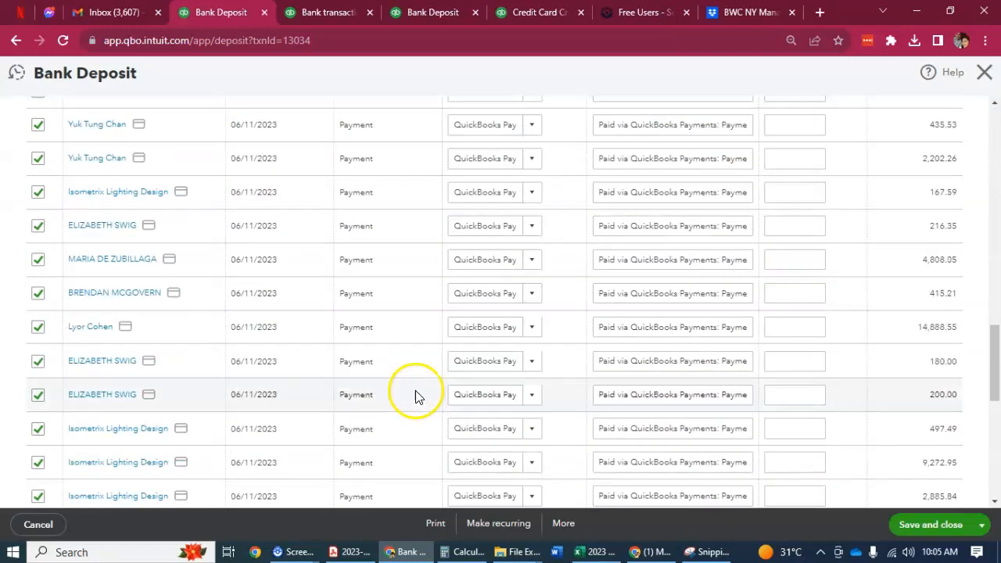
pyautogui.scroll(-4, 417, 394)
pyautogui.scroll(15, 418, 397)
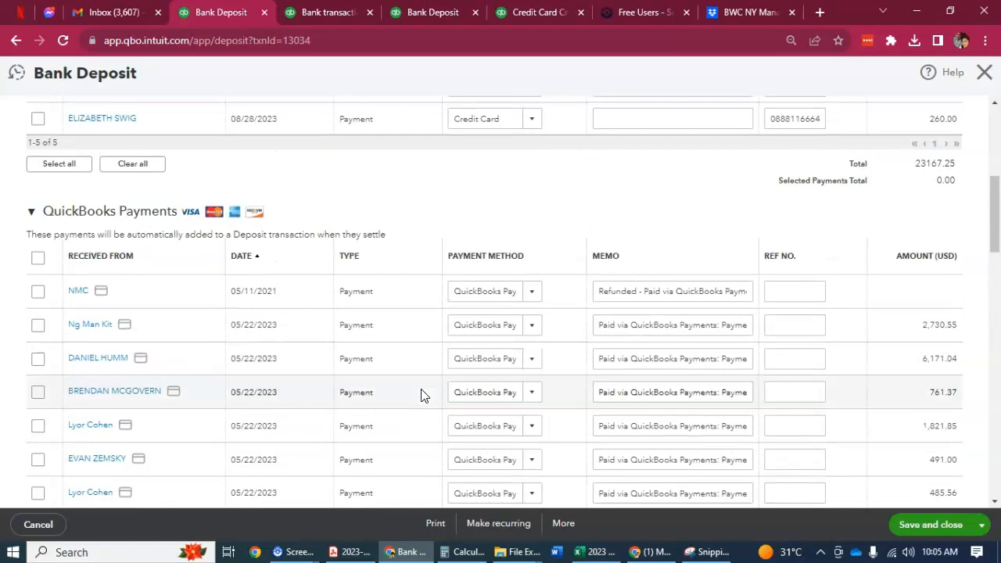
pyautogui.scroll(-4, 420, 395)
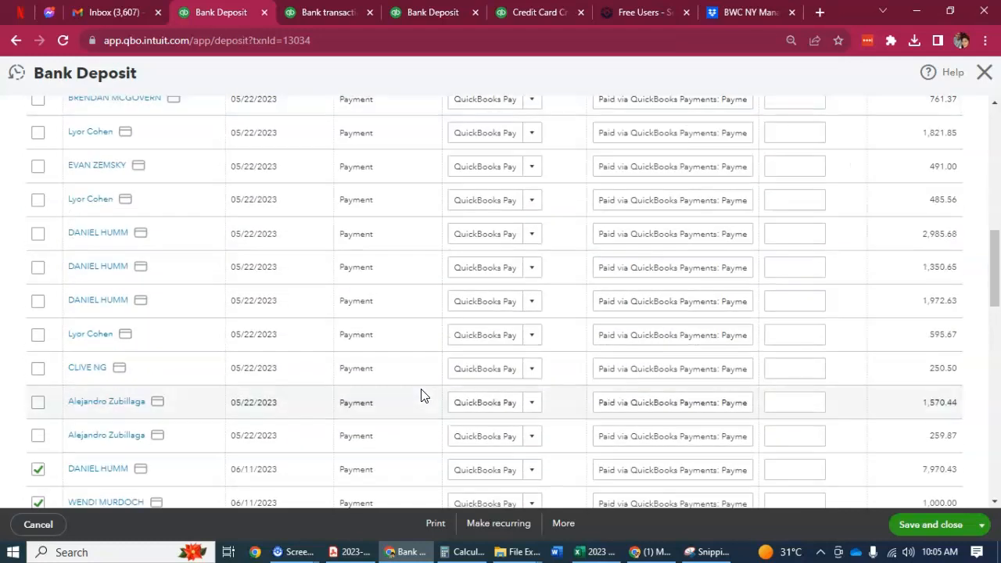
pyautogui.scroll(-10, 420, 395)
pyautogui.scroll(14, 421, 394)
pyautogui.scroll(5, 420, 393)
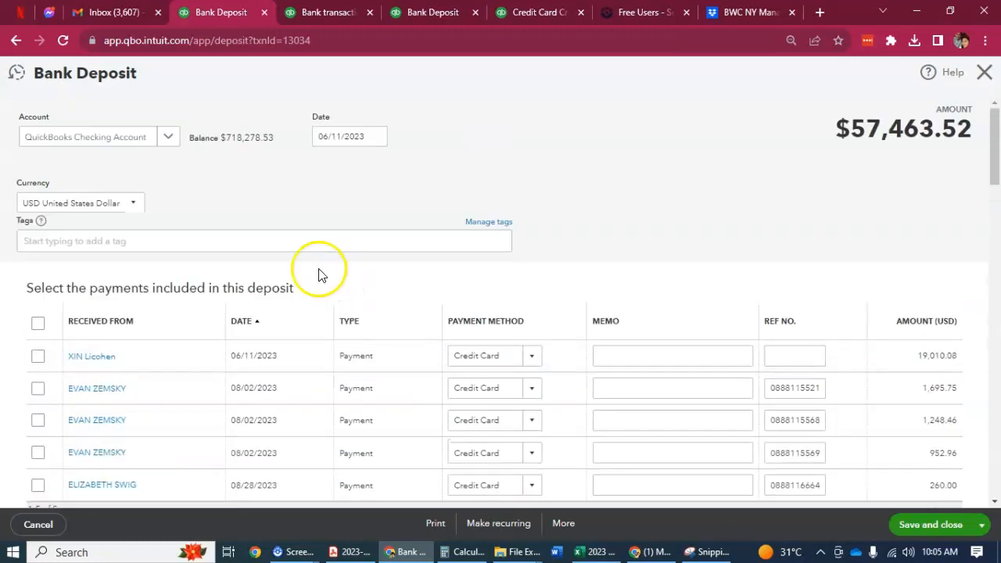
# - Check the accounts available for the bank deposit and look through its payment and added-funds lines again
pyautogui.click(177, 146)
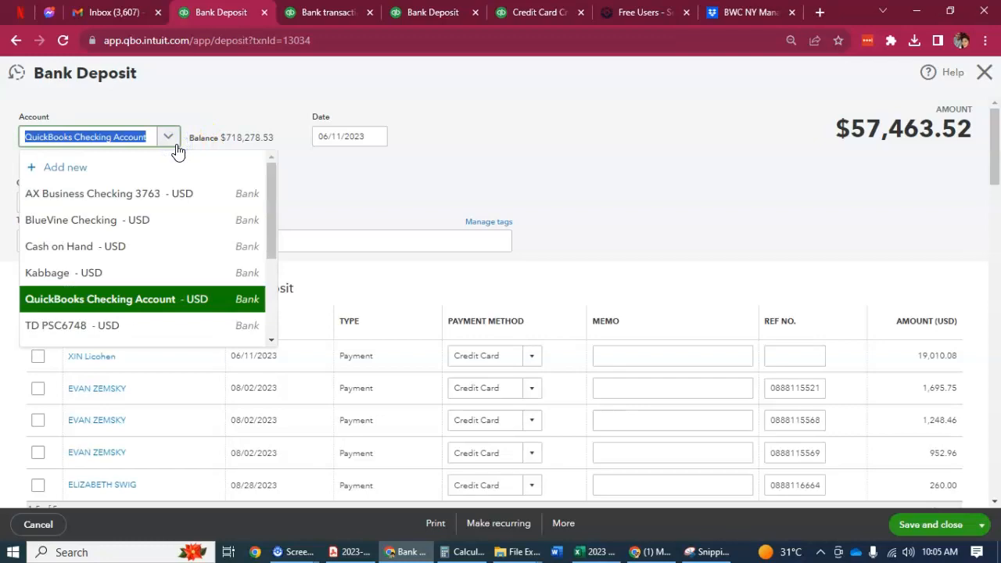
pyautogui.click(384, 190)
pyautogui.scroll(-15, 663, 297)
pyautogui.scroll(-4, 711, 330)
pyautogui.scroll(-2, 731, 328)
pyautogui.scroll(20, 739, 336)
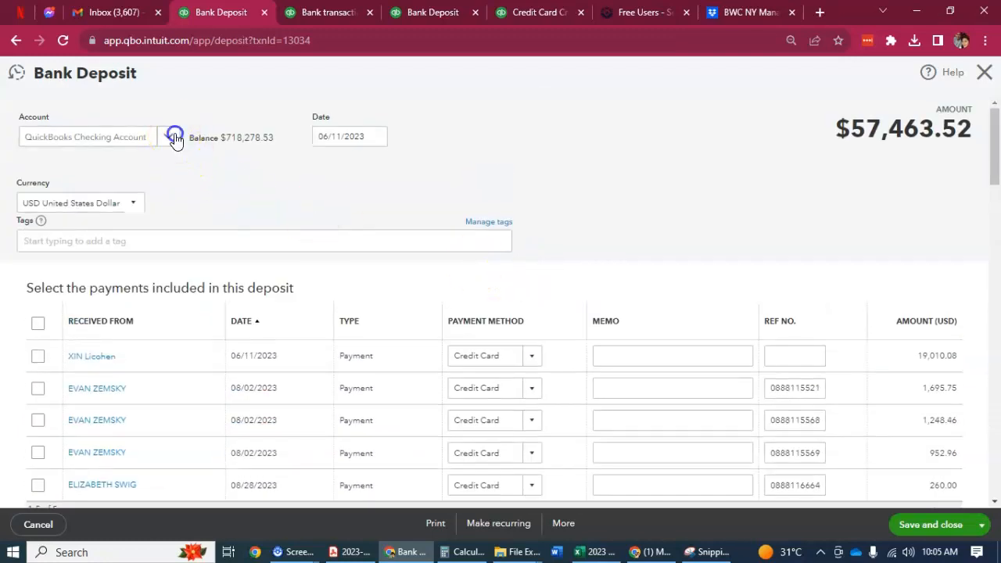
# - Try to reassign the bank deposit to an uncategorized account by searching its account choices for "uncat"
pyautogui.click(173, 137)
pyautogui.click(174, 138)
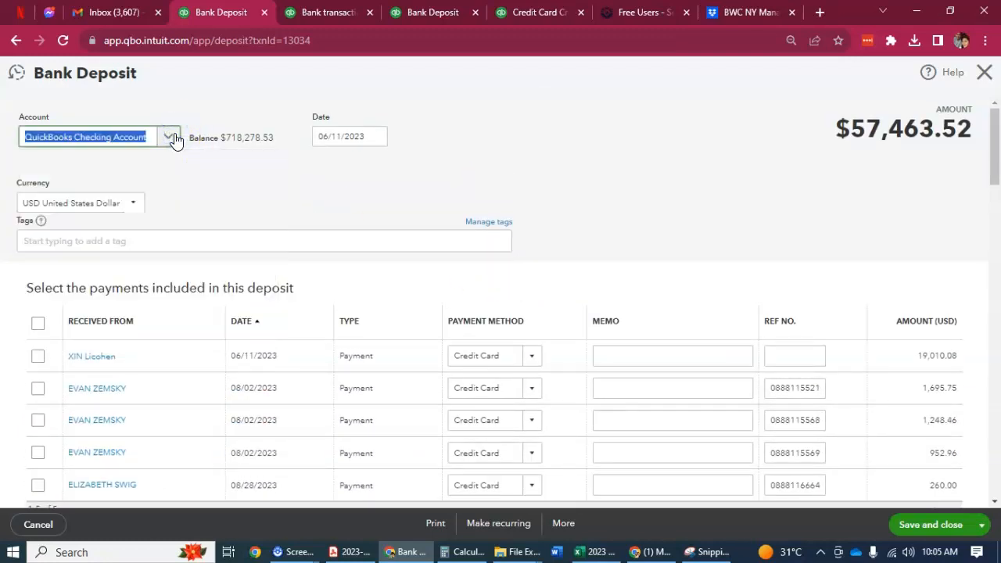
pyautogui.write('uncat')
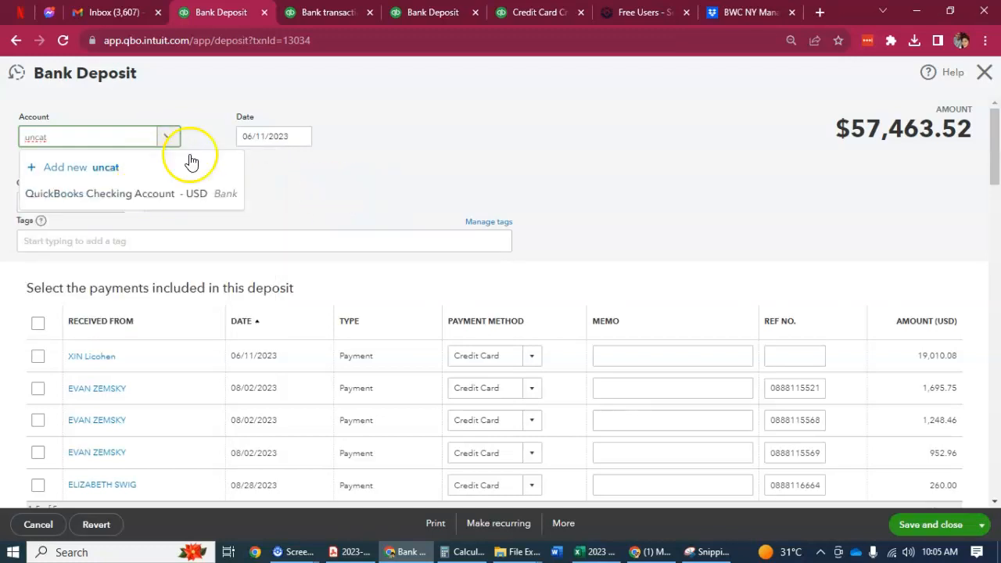
pyautogui.click(159, 138)
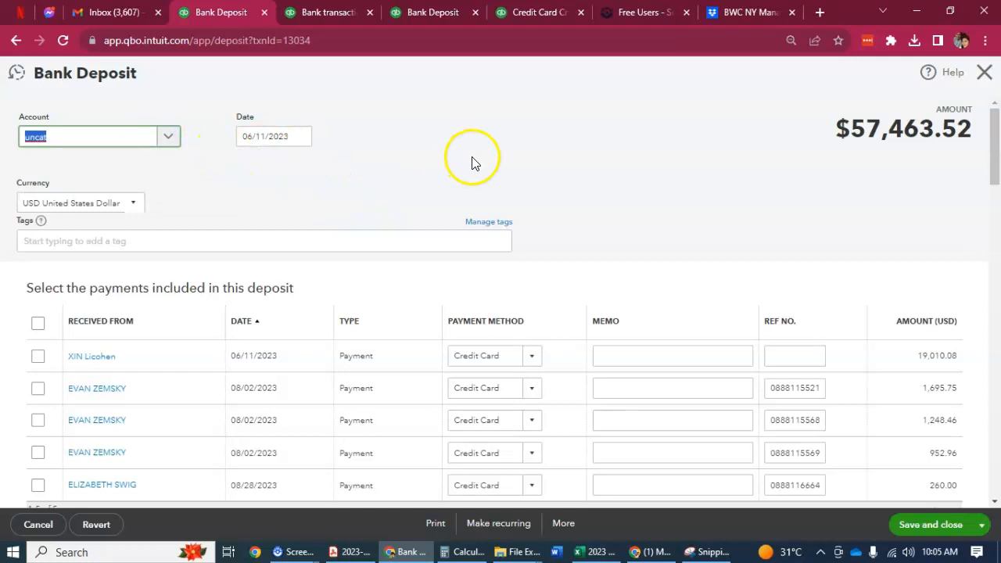
# - Check the payments in the 57,463.52 bank deposit and begin adding a new Bank-type account for it
pyautogui.scroll(-8, 472, 162)
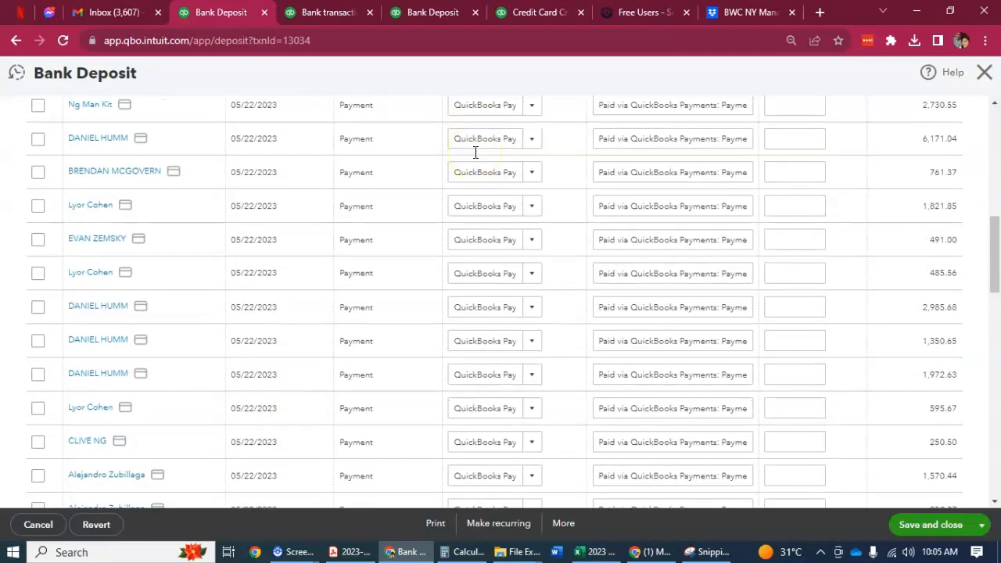
pyautogui.scroll(-10, 475, 155)
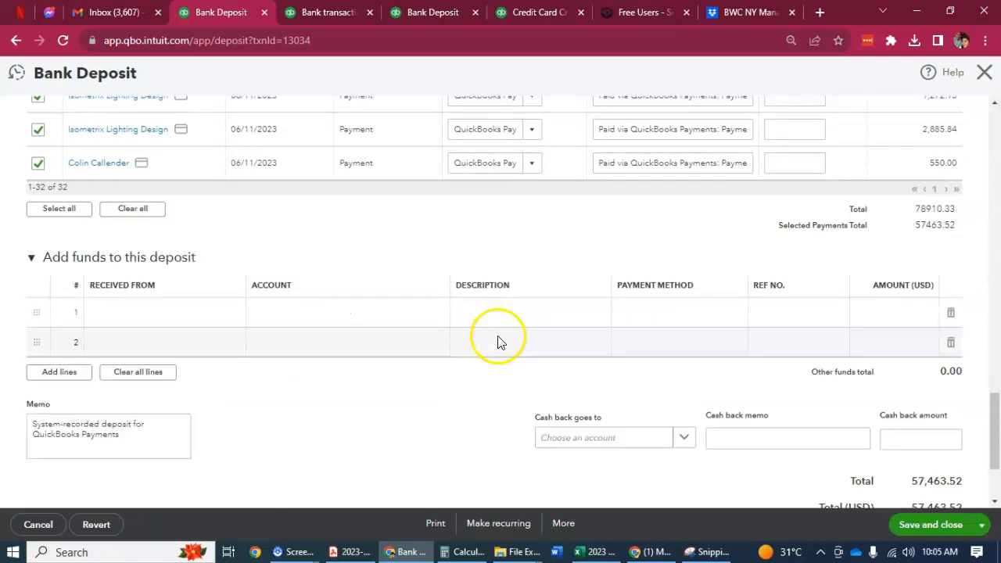
pyautogui.scroll(4, 499, 342)
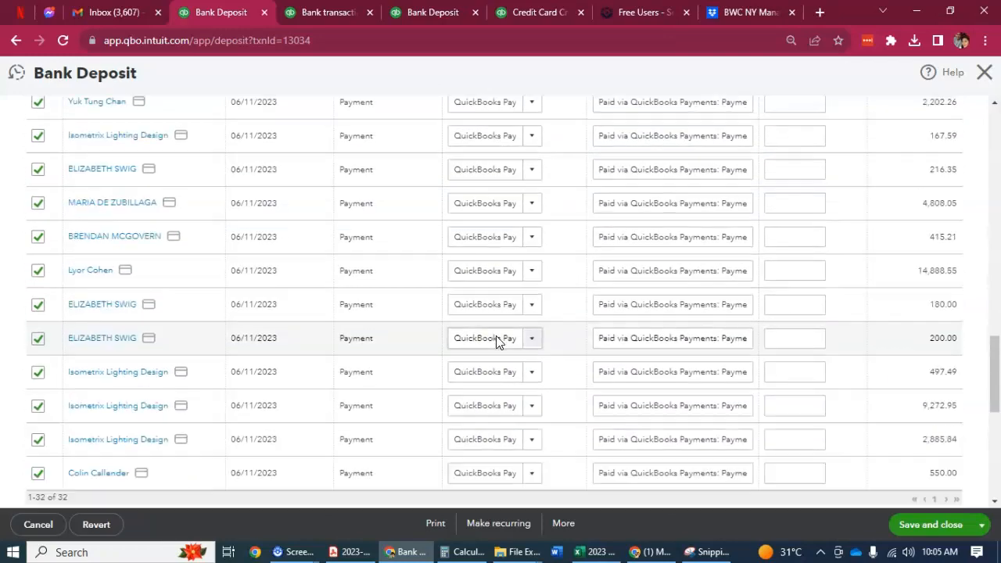
pyautogui.scroll(10, 496, 337)
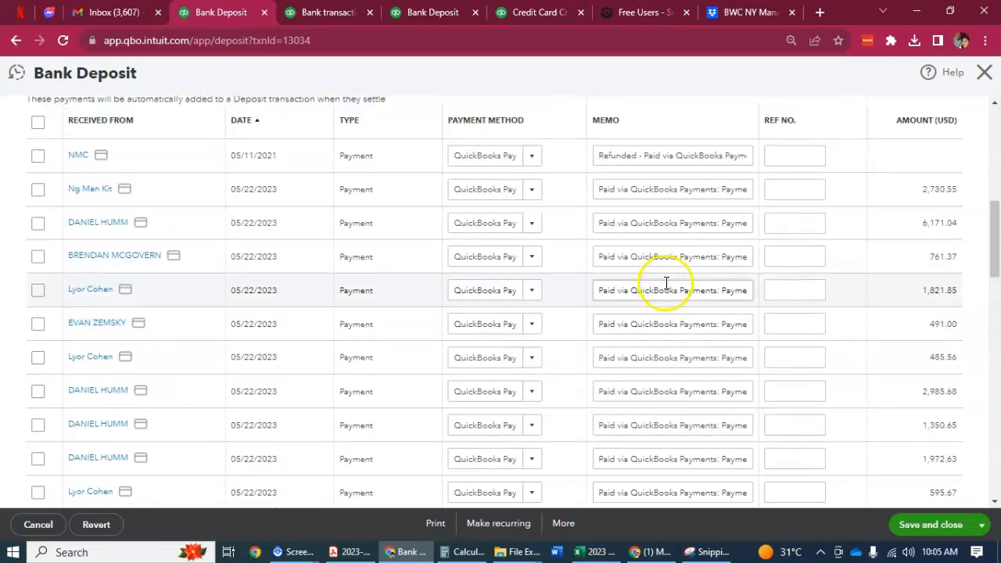
pyautogui.scroll(10, 665, 283)
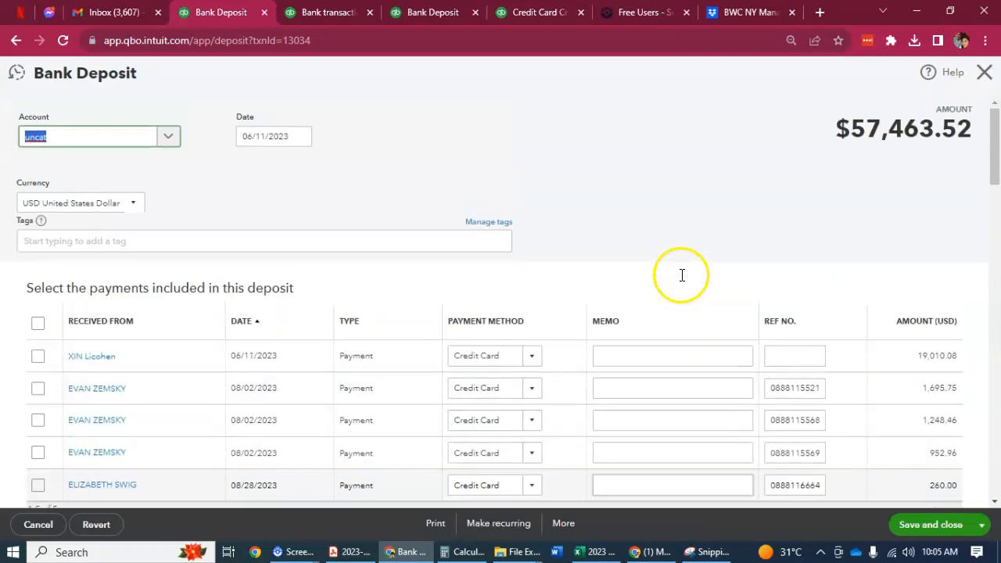
pyautogui.click(171, 138)
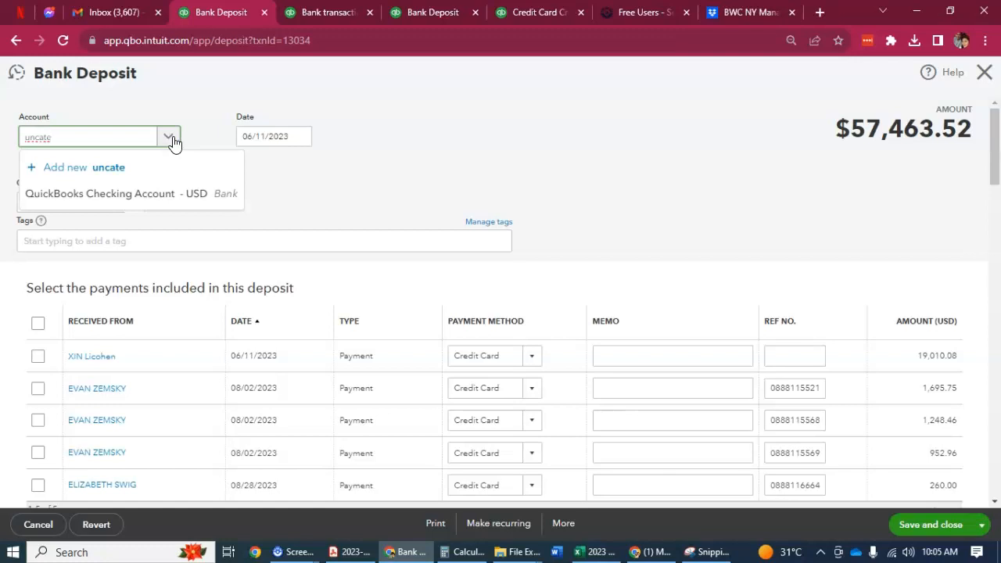
pyautogui.click(86, 176)
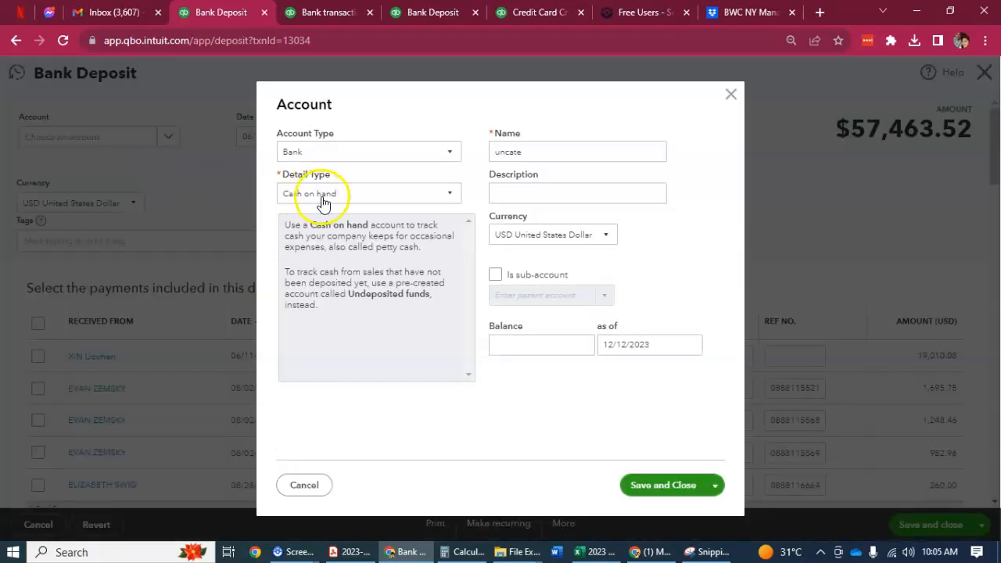
pyautogui.click(426, 151)
pyautogui.click(472, 120)
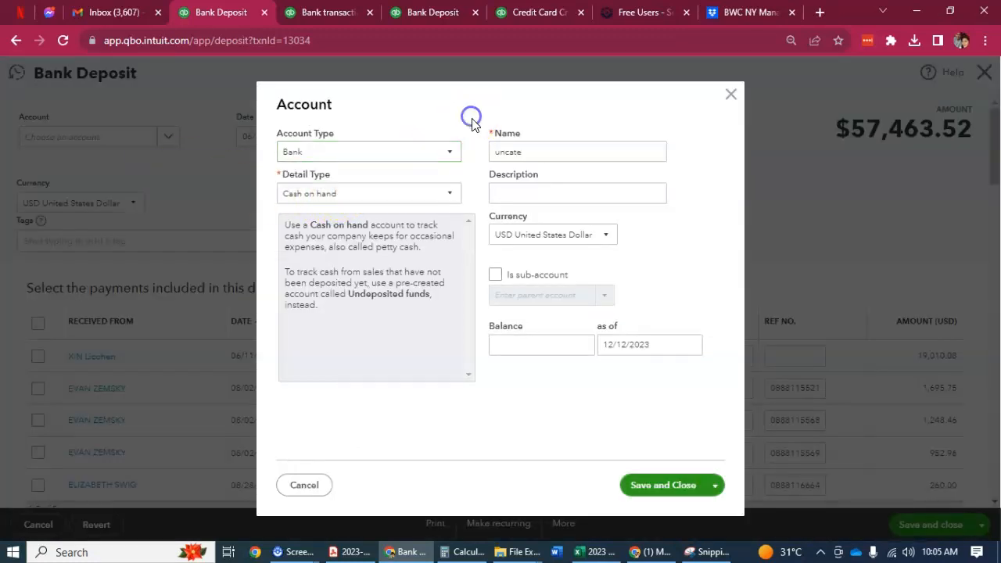
# - Name the new account "Uncleared Bank Deposits (Temp)", then save it and the 06/11/2023 bank deposit
pyautogui.doubleClick(559, 152)
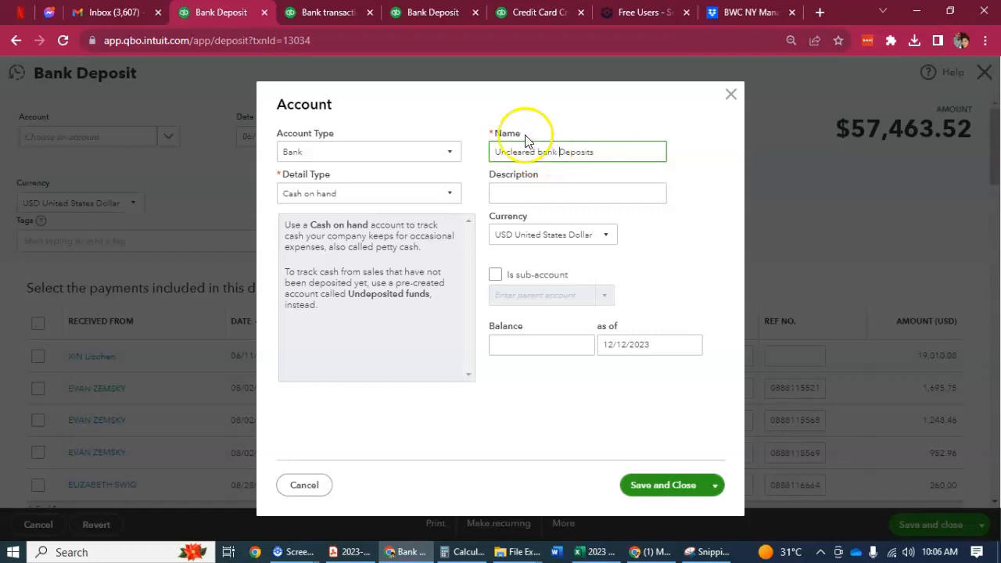
pyautogui.click(547, 150)
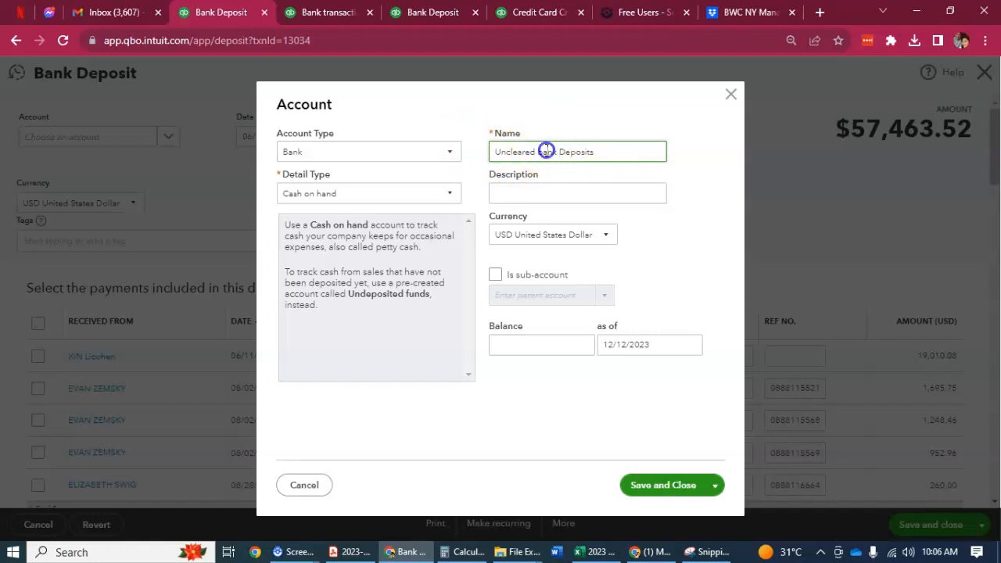
pyautogui.click(606, 154)
pyautogui.click(661, 250)
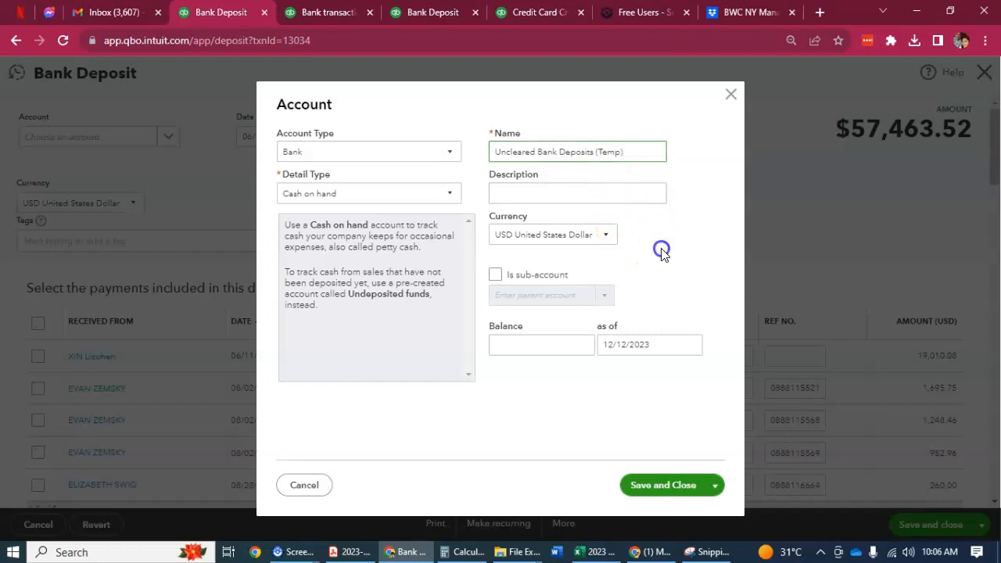
pyautogui.click(659, 491)
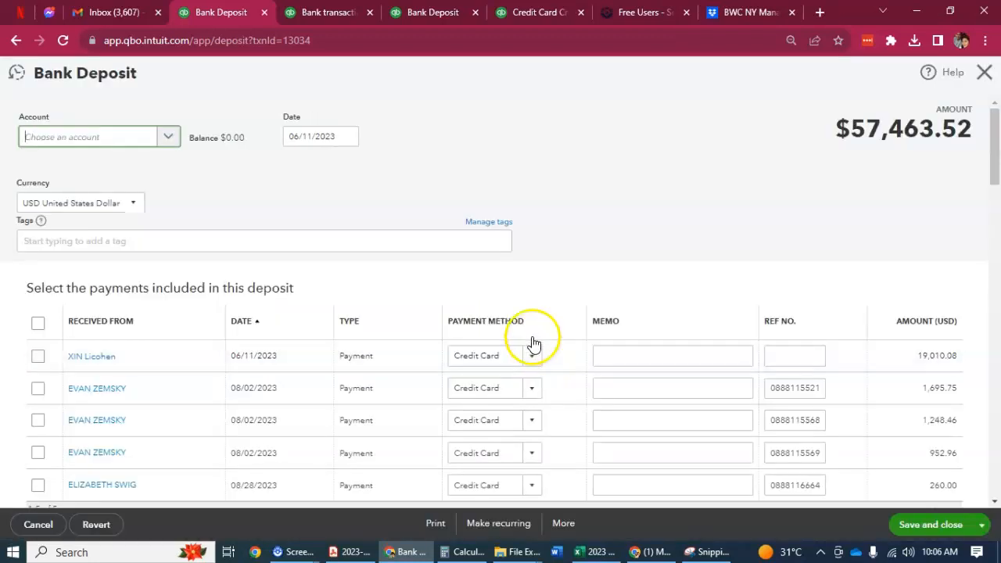
pyautogui.click(911, 530)
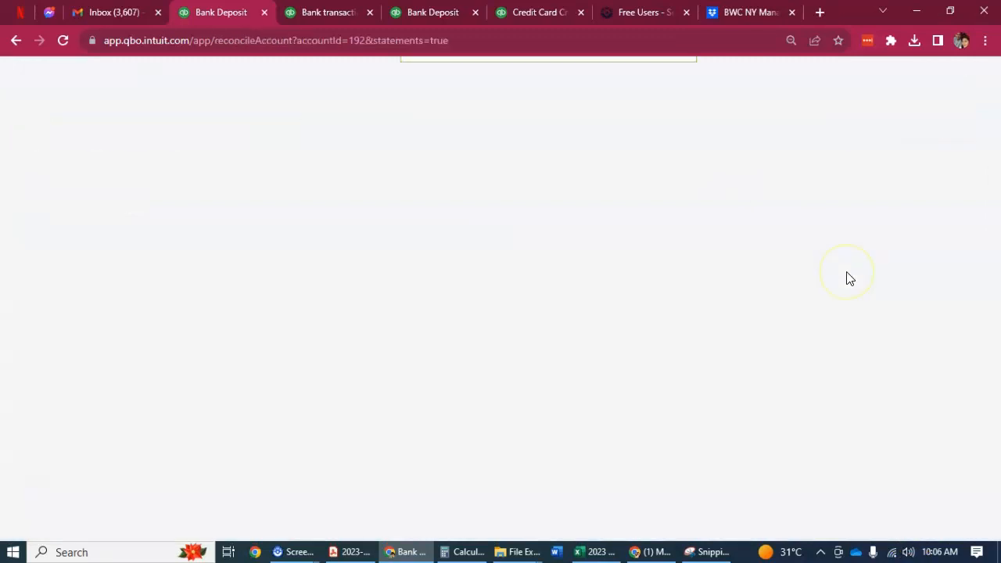
# - Open the uncleared 06/11/2023 received payment of 5,889.29 from the reconciliation for editing and review its invoice line
pyautogui.scroll(-10, 811, 448)
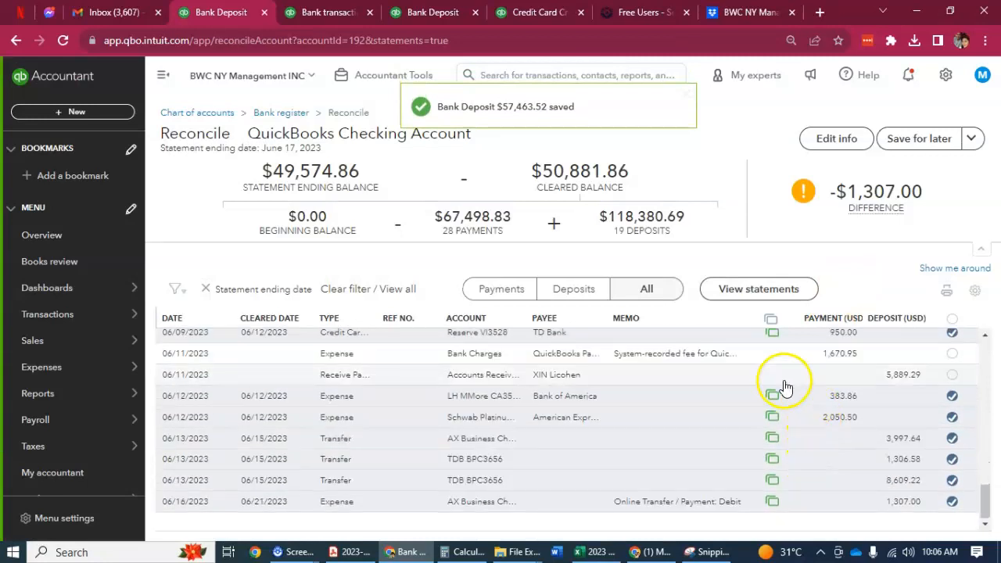
pyautogui.click(765, 379)
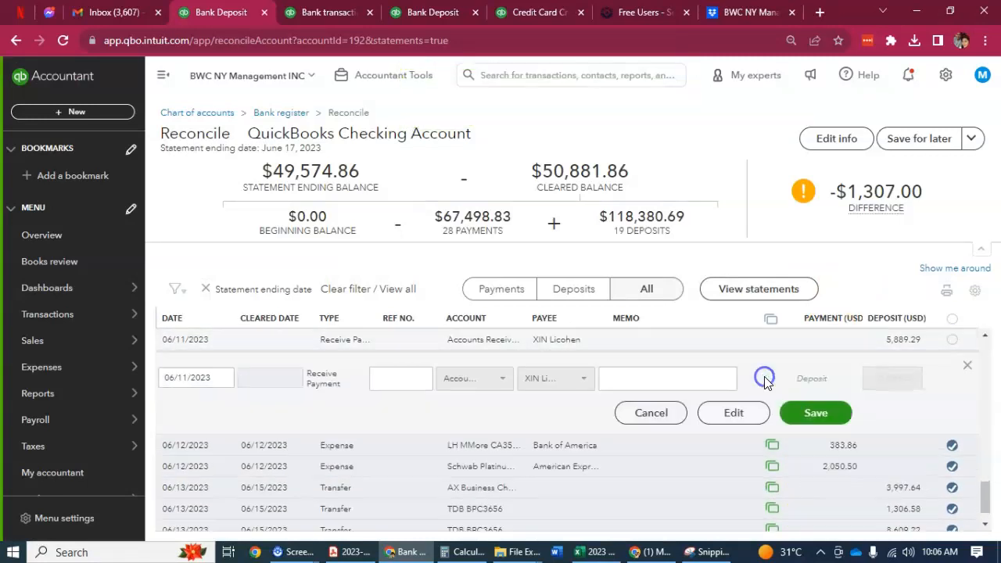
pyautogui.click(752, 412)
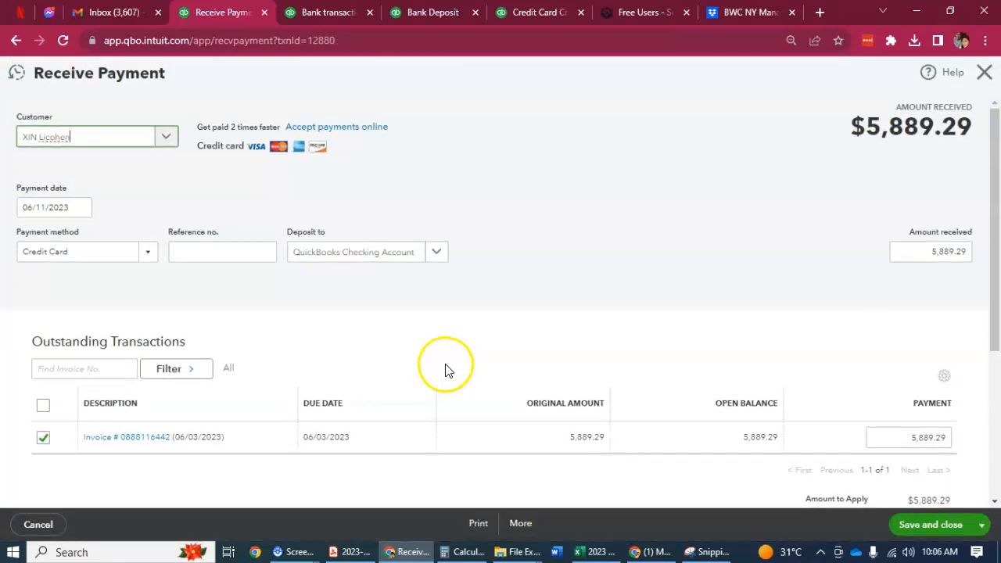
pyautogui.scroll(-2, 452, 366)
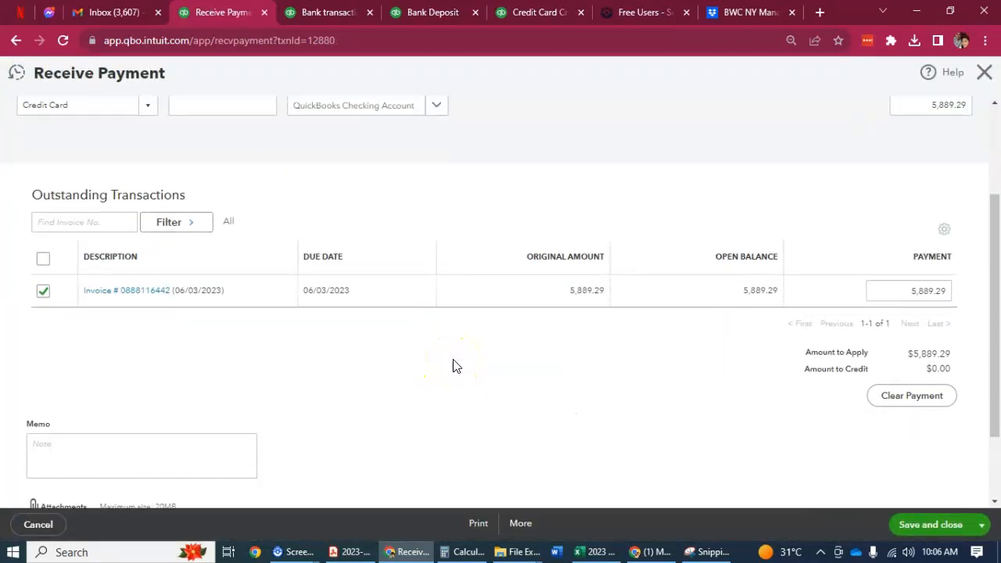
pyautogui.scroll(2, 452, 366)
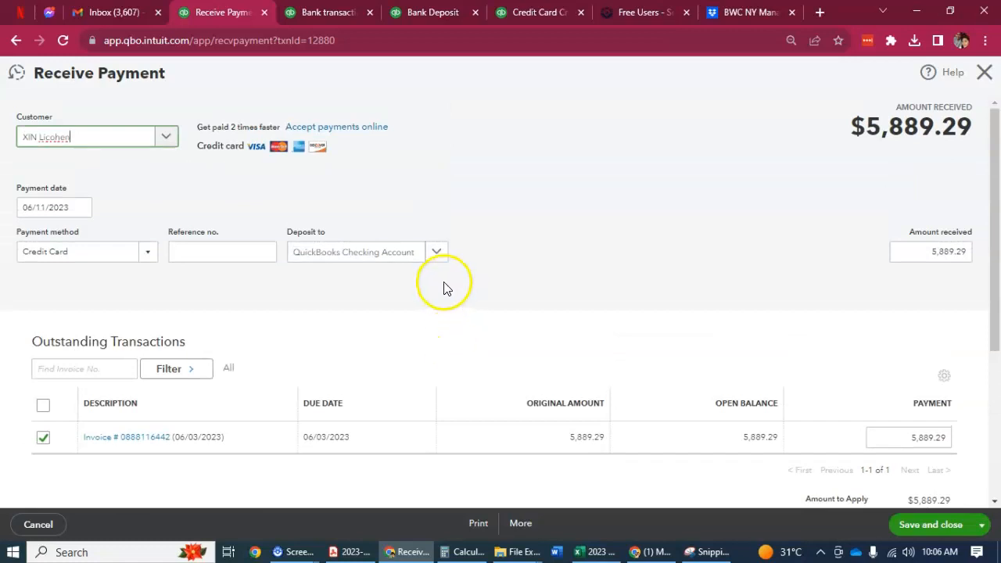
# - Change the received payment's deposit account to Uncategorized Asset and save the payment
pyautogui.click(433, 261)
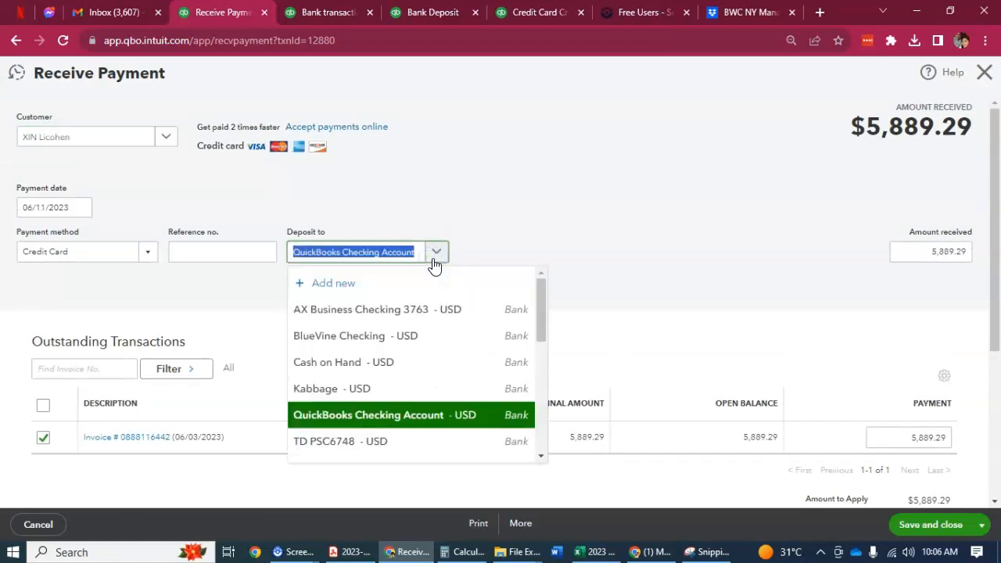
pyautogui.click(436, 254)
pyautogui.scroll(-3, 531, 195)
pyautogui.scroll(3, 542, 227)
pyautogui.click(430, 254)
pyautogui.write('uncate')
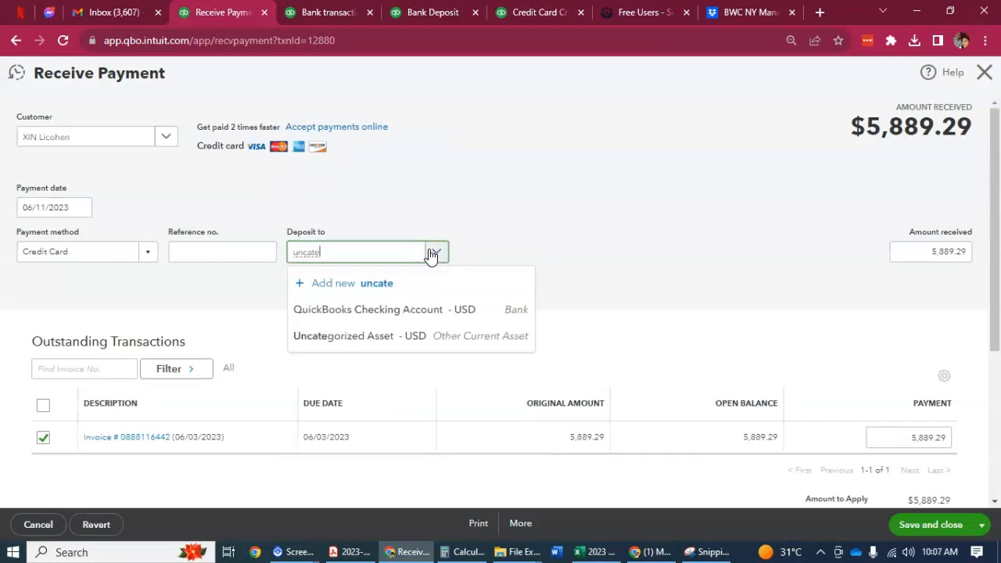
pyautogui.click(403, 336)
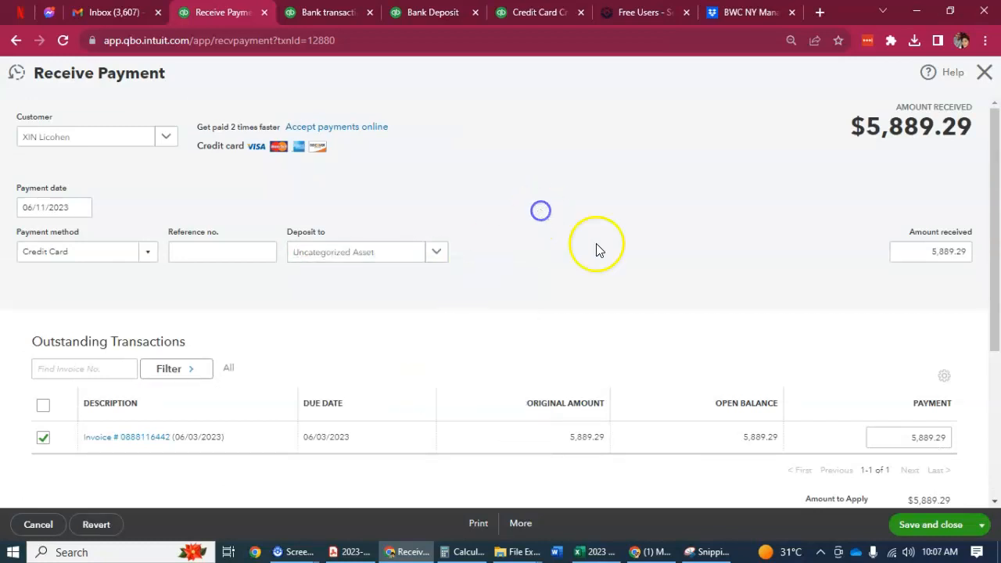
pyautogui.click(897, 529)
pyautogui.click(628, 333)
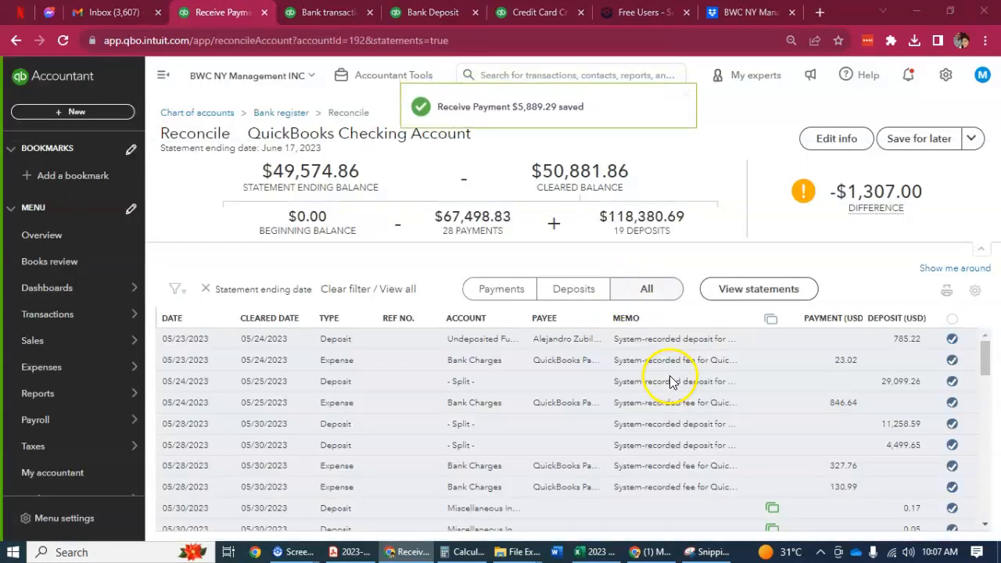
# - Open the uncleared 06/11/2023 Bank Charges expense of 1,670.95 from the reconciliation for editing
pyautogui.scroll(-6, 766, 430)
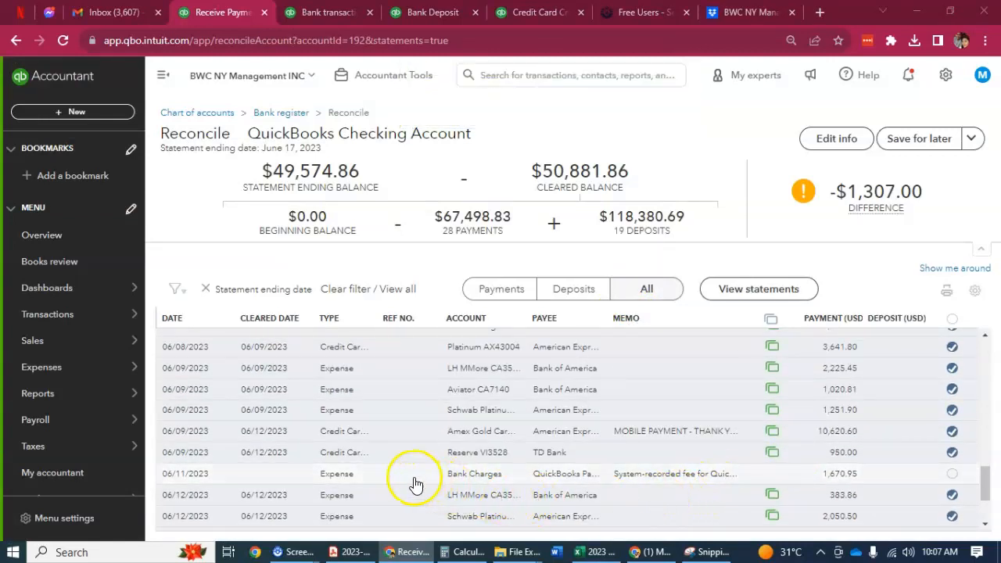
pyautogui.scroll(-3, 412, 469)
pyautogui.click(391, 383)
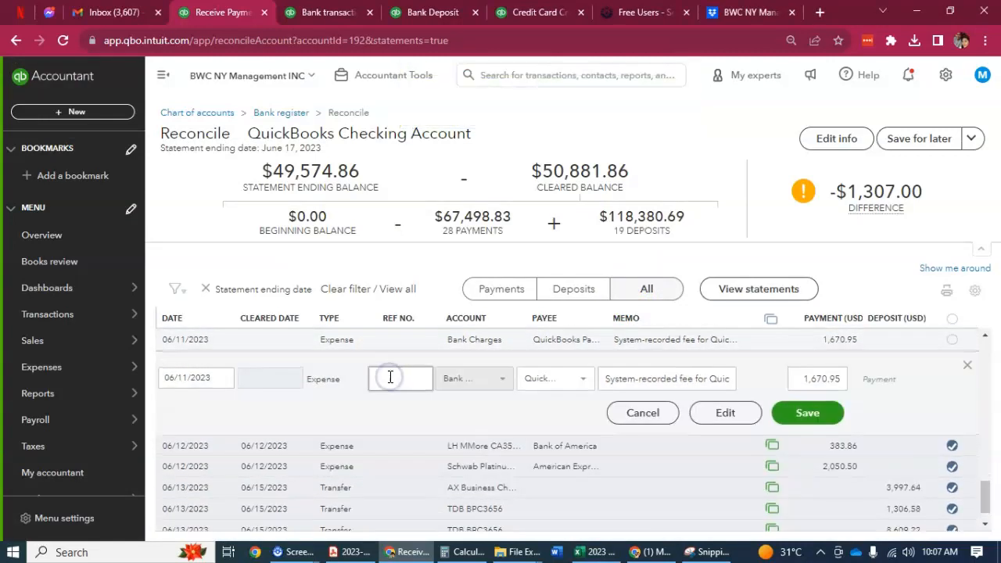
pyautogui.click(725, 414)
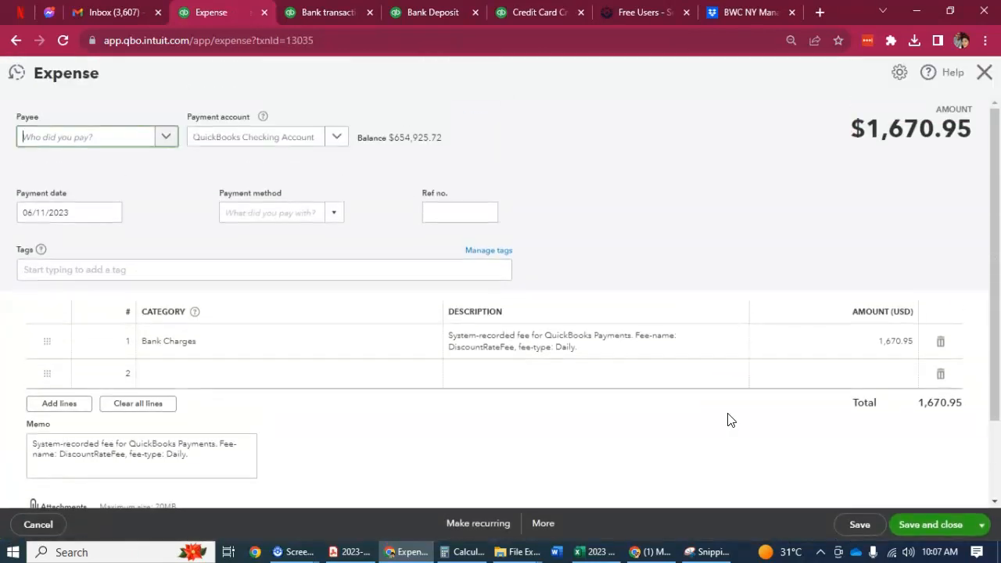
# - Search all transactions for the expense amount 1,670.95 to check for a duplicate, and return to the expense
pyautogui.doubleClick(955, 140)
pyautogui.hotkey('ctrl', 'c')
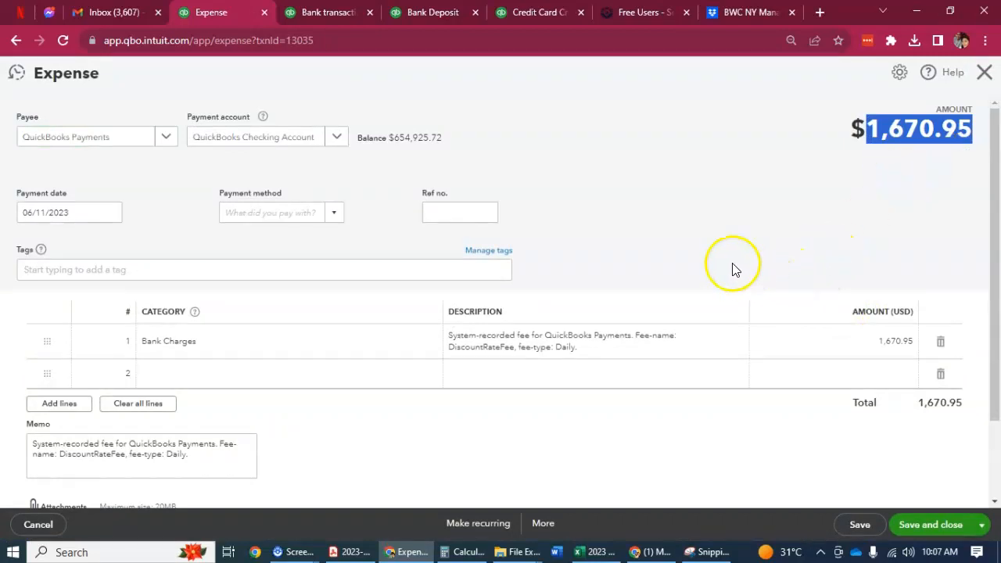
pyautogui.scroll(-1, 669, 405)
pyautogui.click(539, 11)
pyautogui.doubleClick(514, 149)
pyautogui.hotkey('ctrl', 'v')
pyautogui.click(249, 182)
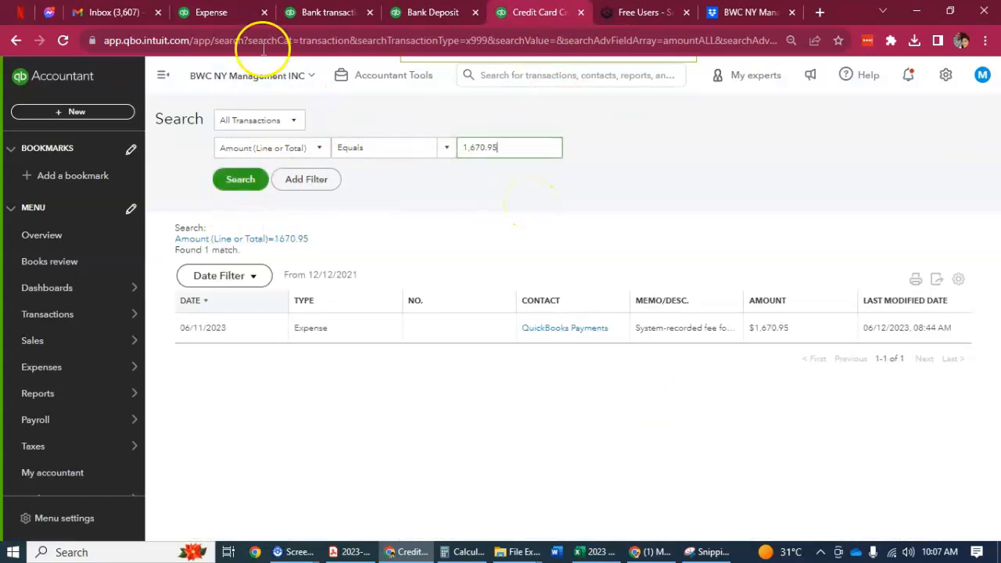
pyautogui.click(255, 13)
pyautogui.scroll(1, 481, 452)
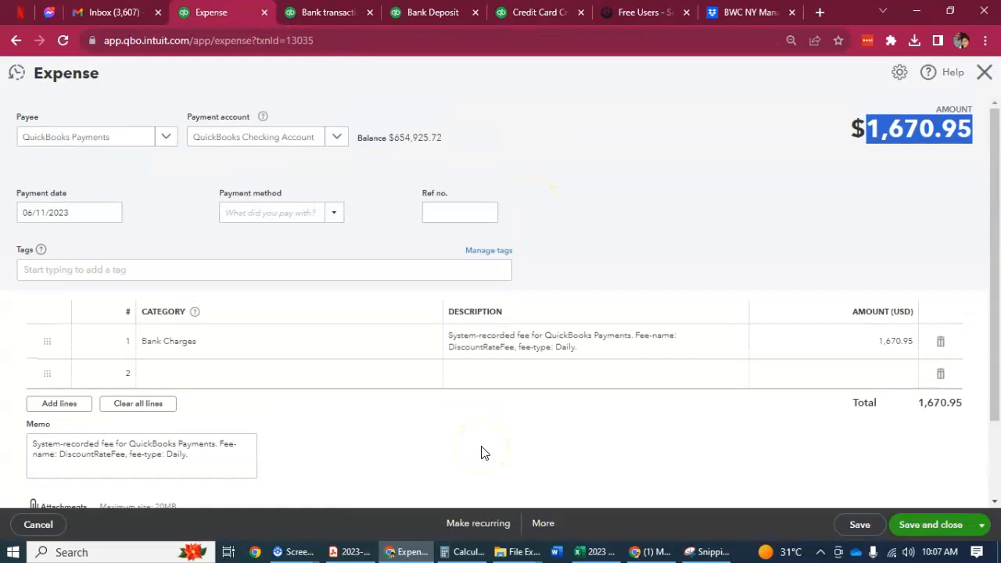
pyautogui.scroll(-2, 481, 451)
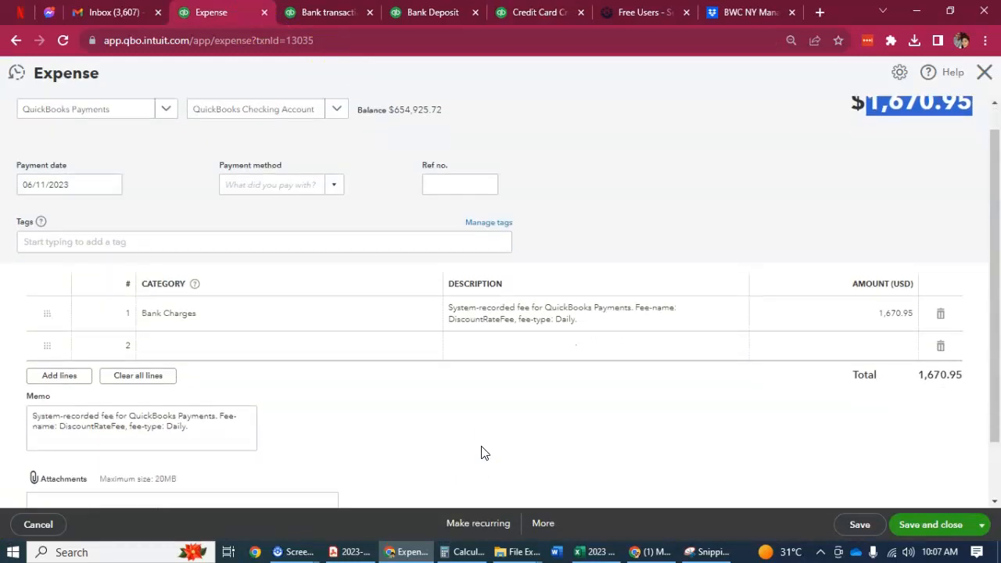
pyautogui.click(655, 552)
pyautogui.click(666, 554)
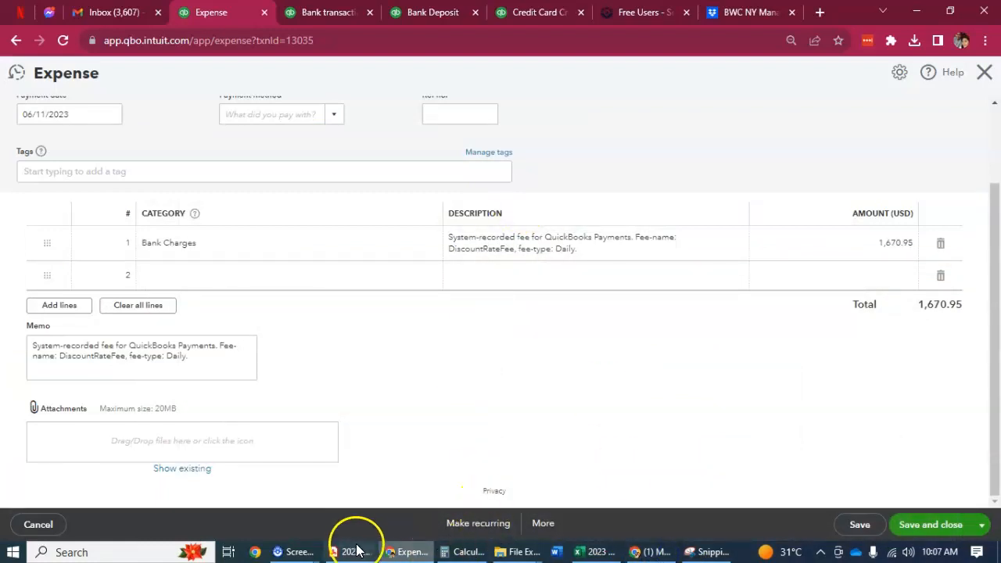
pyautogui.click(352, 550)
pyautogui.hotkey('alt', 'Tab')
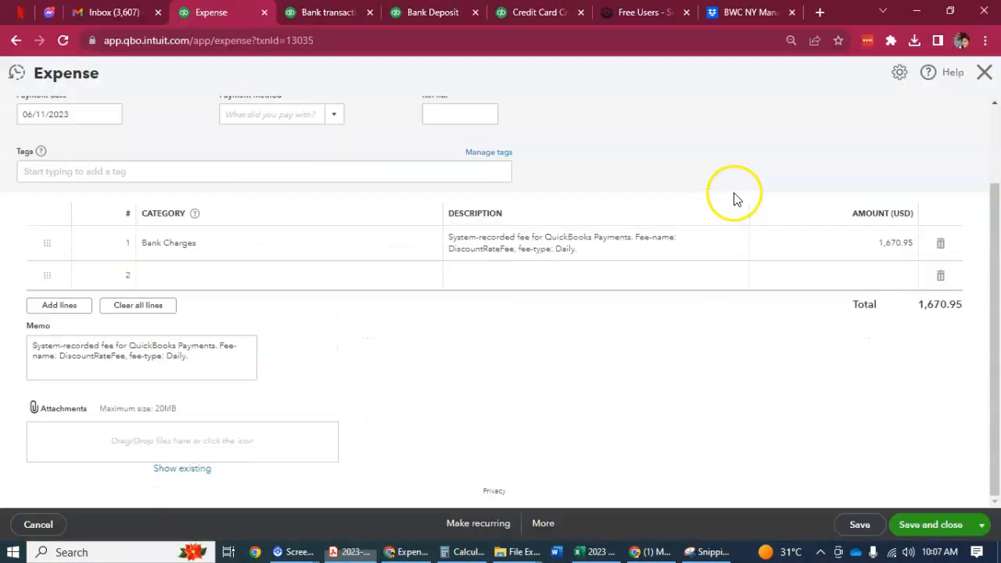
pyautogui.click(324, 12)
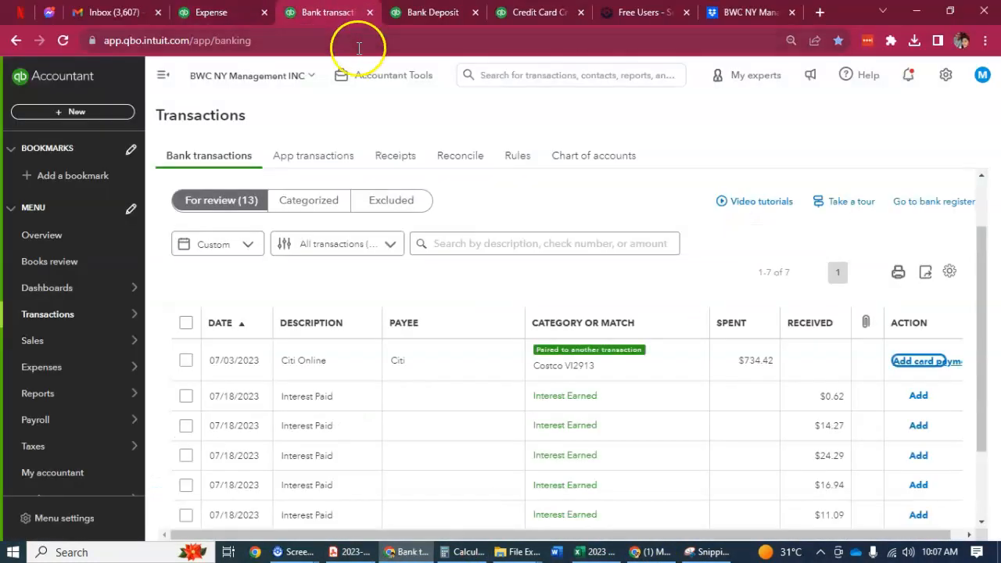
pyautogui.click(204, 12)
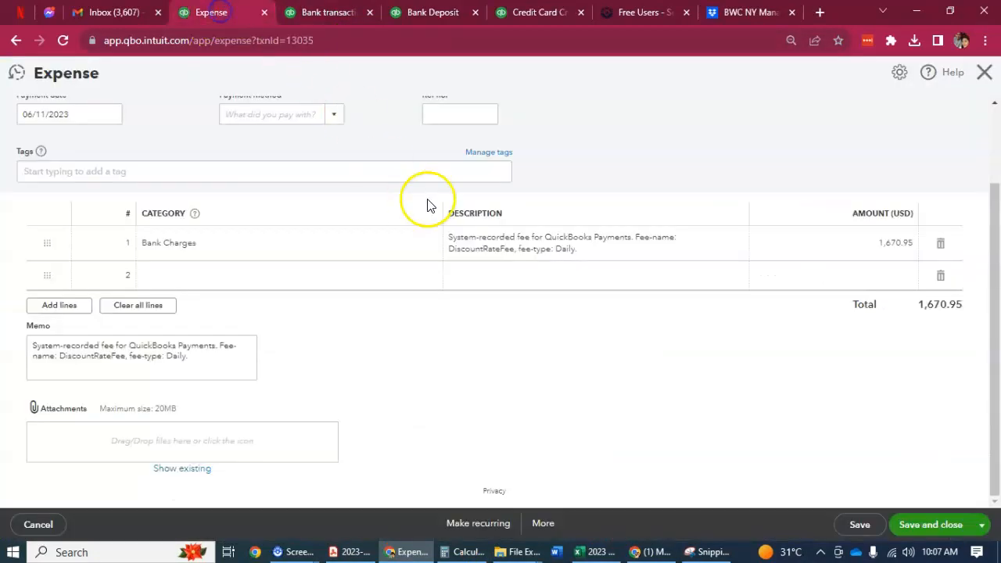
# - Copy the expense amount and search the June 2023 Intuit statement in Acrobat for 1,670.95
pyautogui.click(882, 245)
pyautogui.hotkey('ctrl', 'c')
pyautogui.click(354, 552)
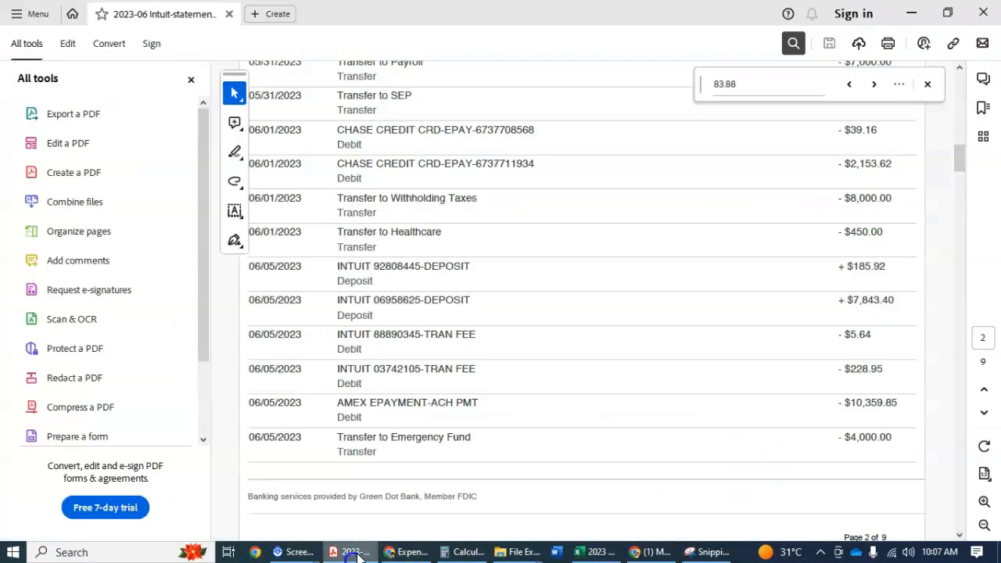
pyautogui.hotkey('ctrl', 'f')
pyautogui.hotkey('ctrl', 'v')
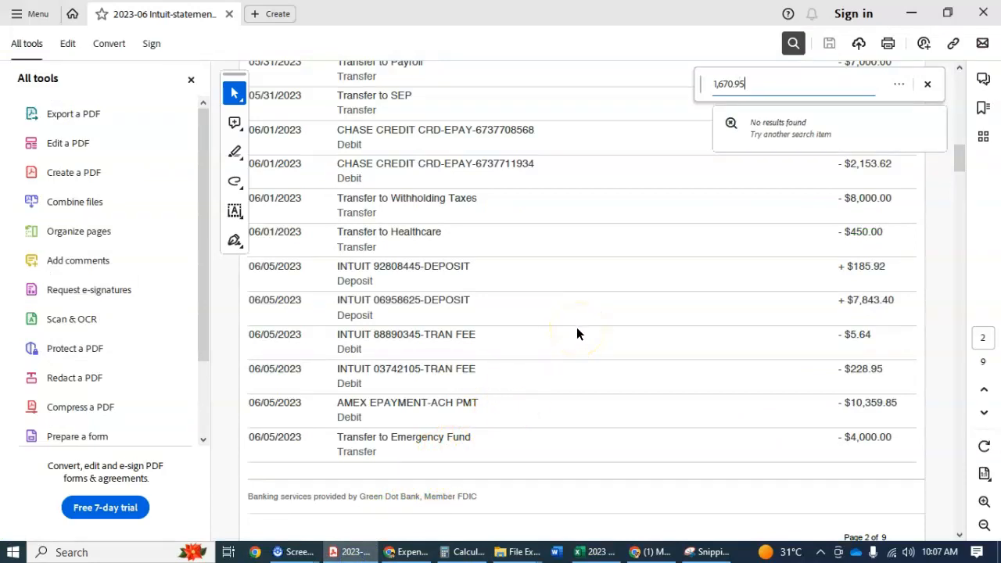
# - Check the statement for 1,670, and delete the 06/11/2023 QuickBooks Payments expense of 1,670.95 in QuickBooks
pyautogui.write('67')
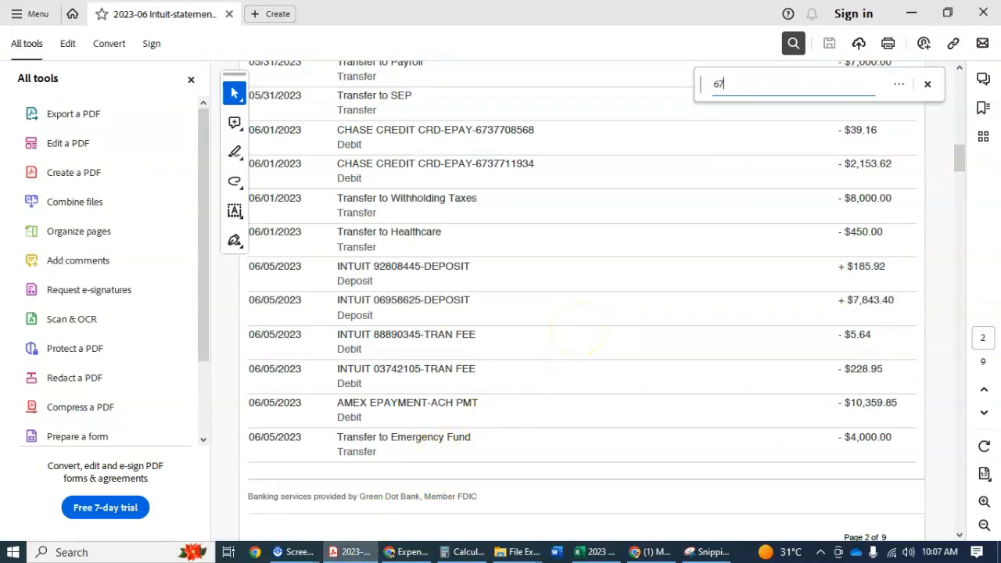
pyautogui.write('0')
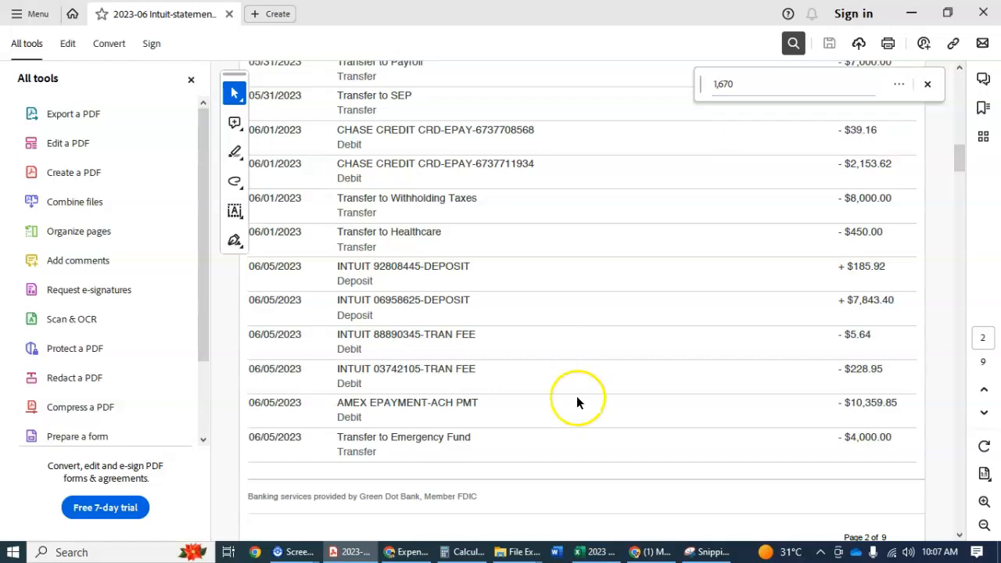
pyautogui.hotkey('alt', 'Tab')
pyautogui.click(543, 523)
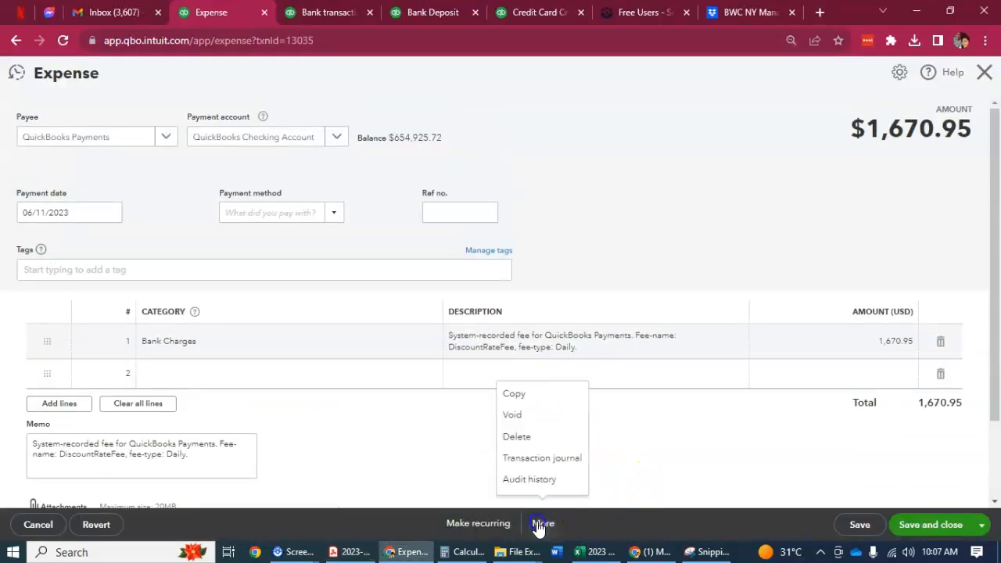
pyautogui.click(538, 438)
pyautogui.click(557, 338)
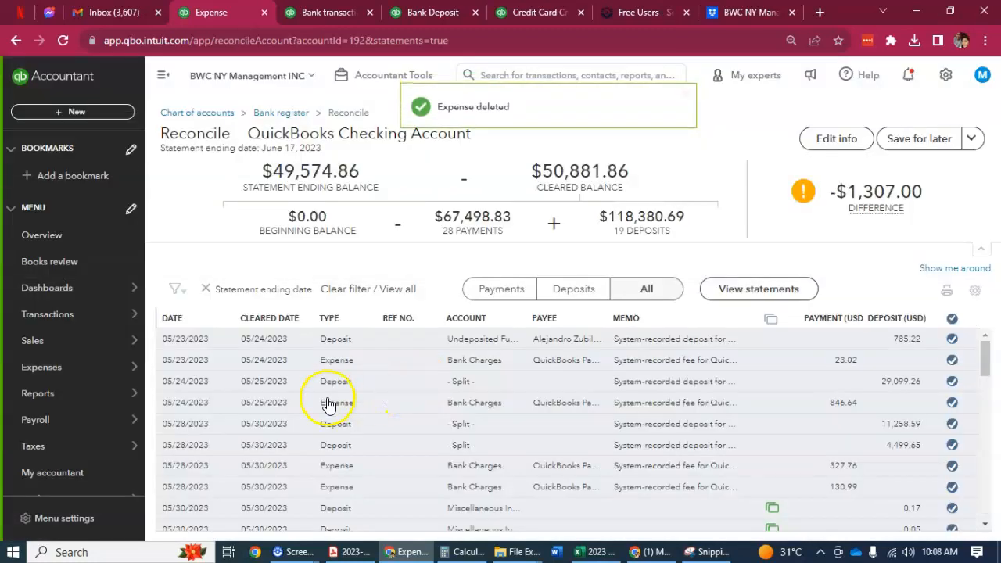
# - Review the payments and deposits listed in the QuickBooks Checking Account reconciliation for the source of the remaining difference
pyautogui.scroll(-10, 338, 423)
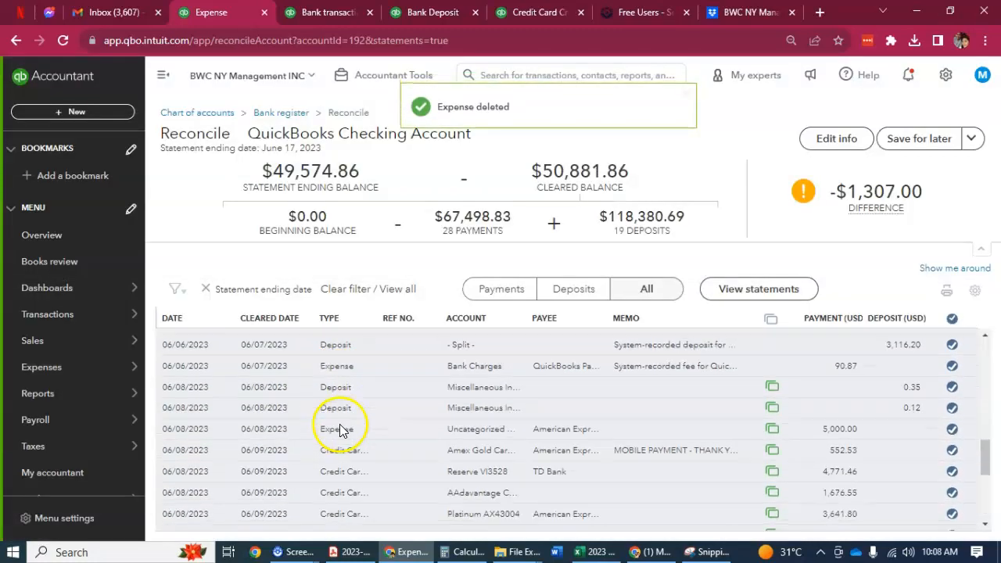
pyautogui.scroll(10, 340, 425)
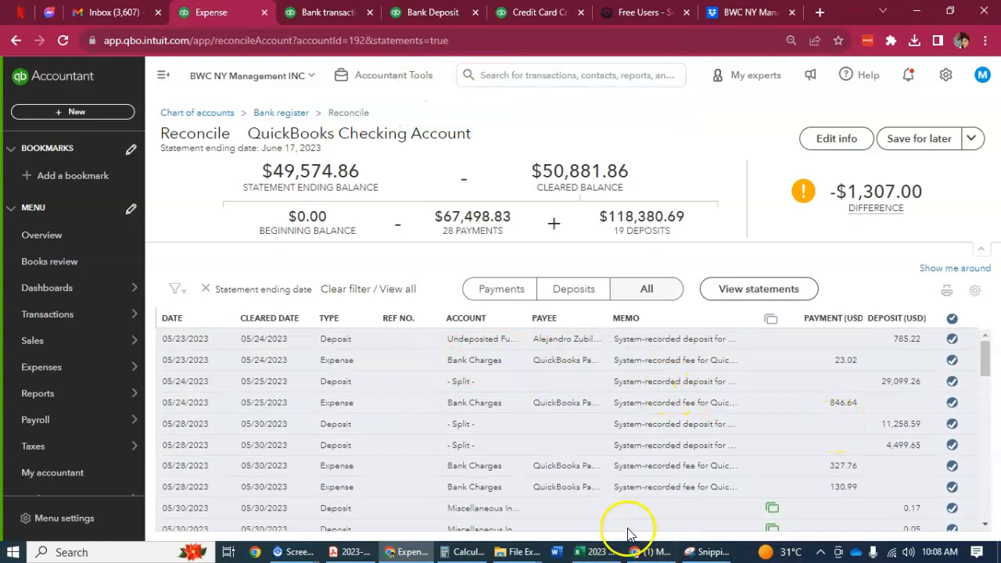
pyautogui.scroll(-5, 766, 443)
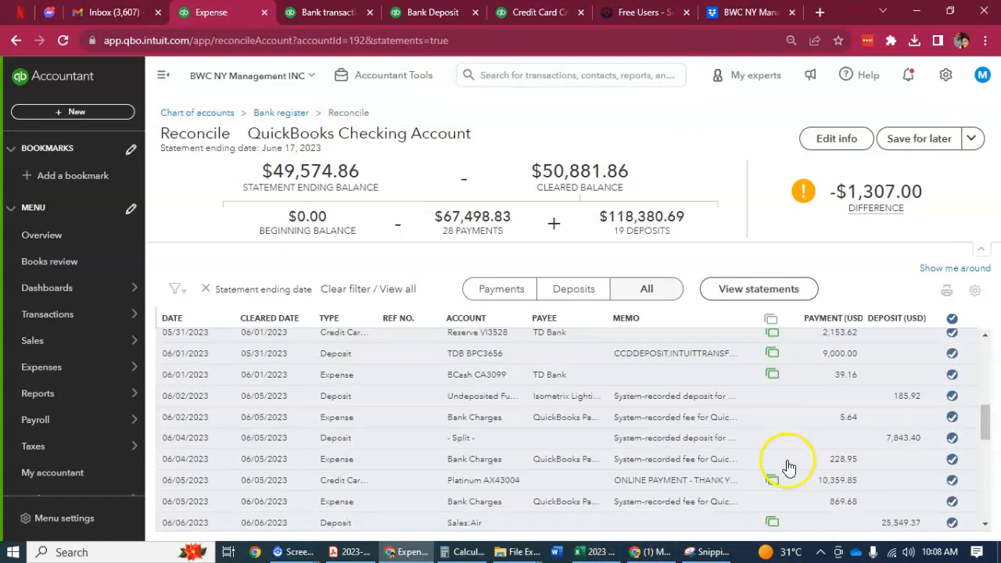
pyautogui.scroll(-3, 788, 466)
pyautogui.scroll(3, 788, 466)
pyautogui.scroll(-10, 787, 465)
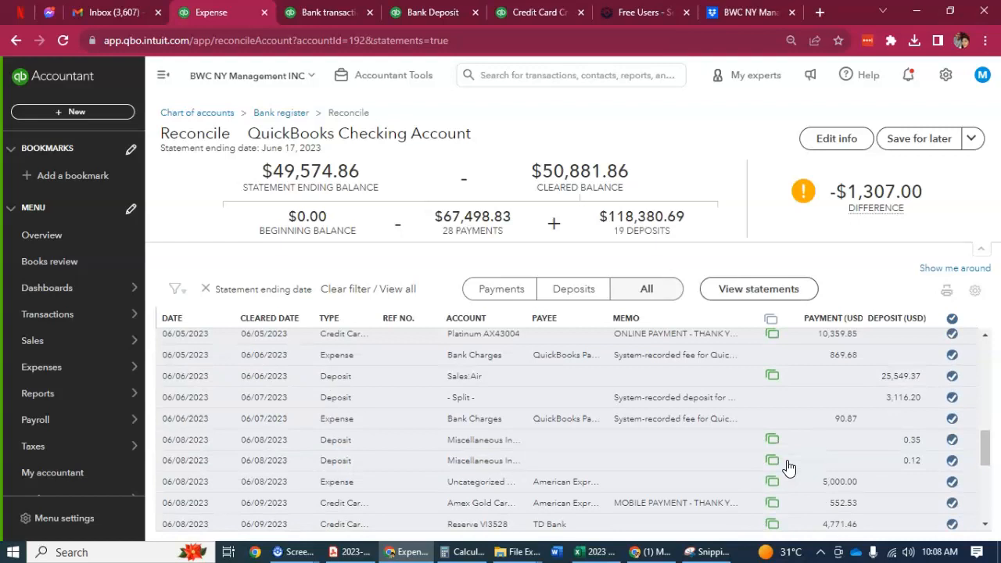
pyautogui.scroll(8, 786, 464)
pyautogui.click(832, 473)
pyautogui.scroll(8, 837, 471)
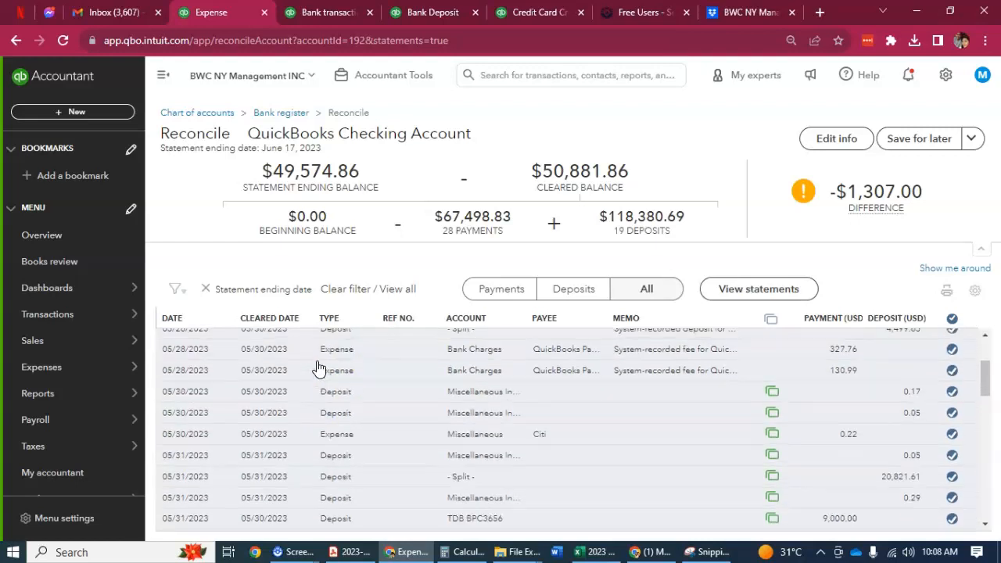
# - Reload the reconciliation, filter it to deposits, and compare them with the transactions in the Acrobat statement
pyautogui.click(63, 39)
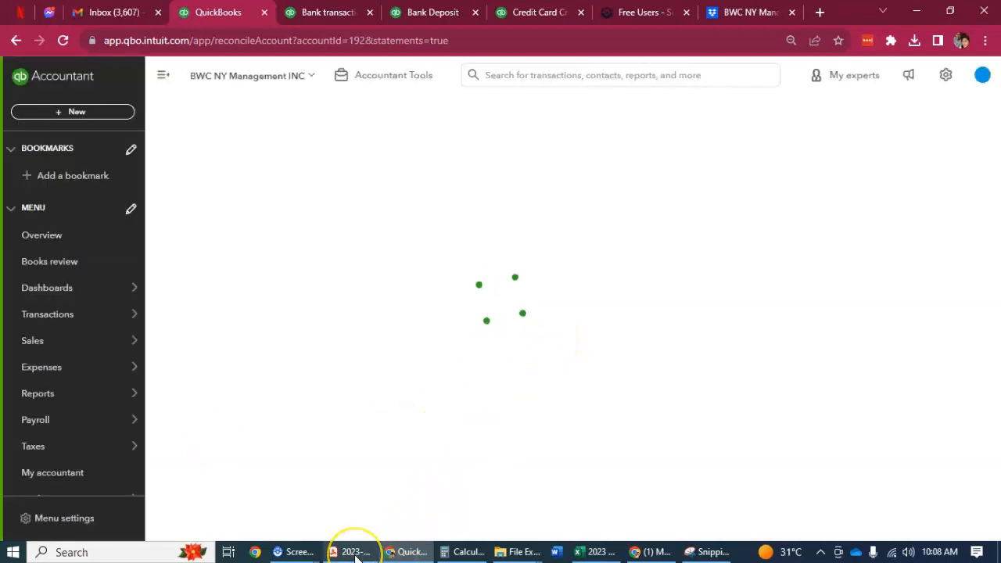
pyautogui.moveTo(356, 555)
pyautogui.click(558, 294)
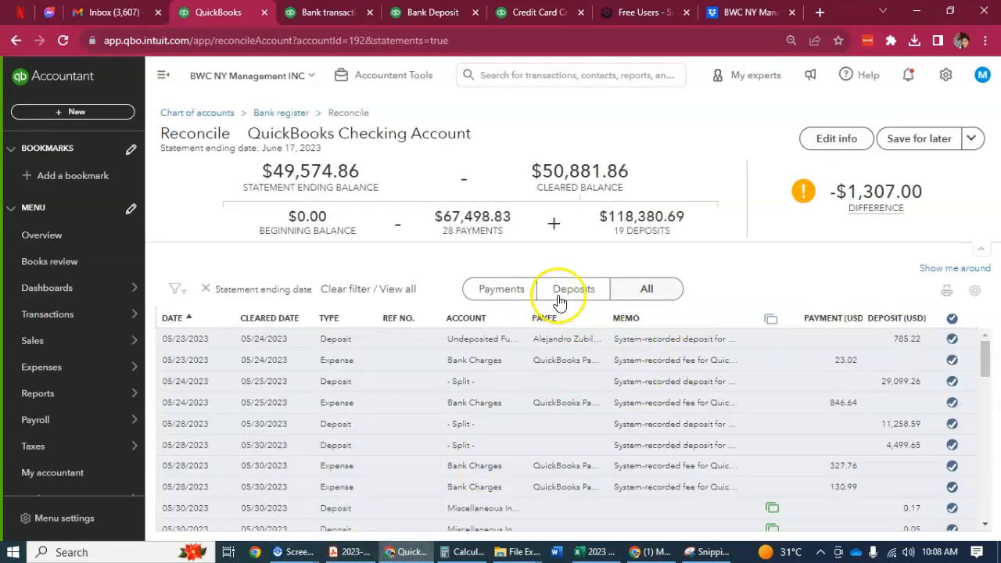
pyautogui.moveTo(142, 463)
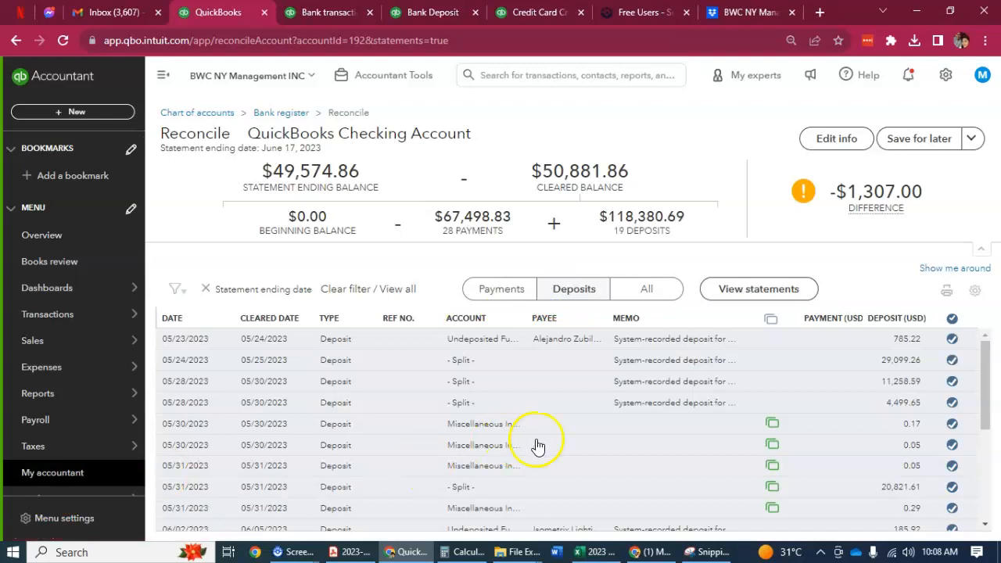
pyautogui.click(349, 552)
pyautogui.scroll(8, 588, 327)
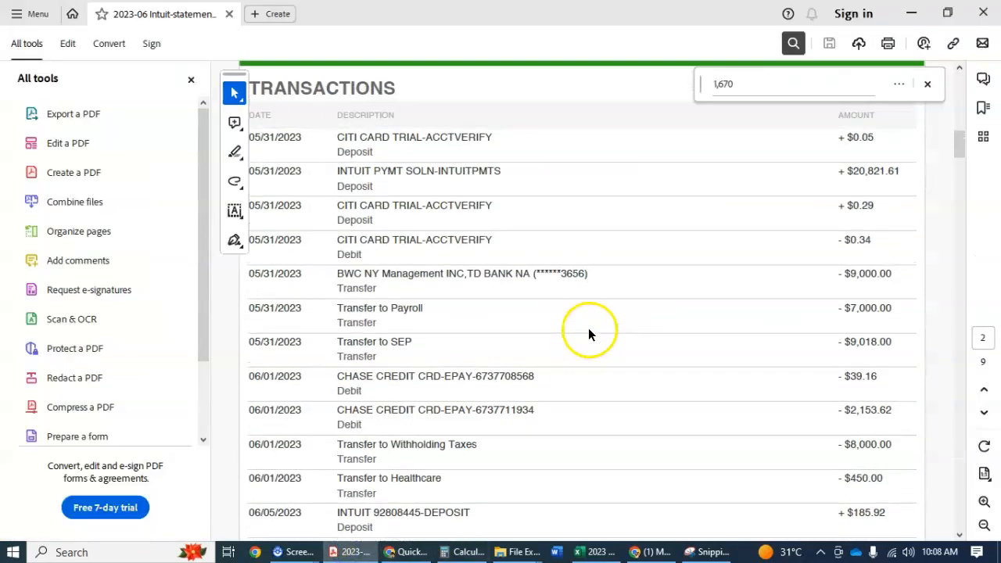
pyautogui.click(405, 552)
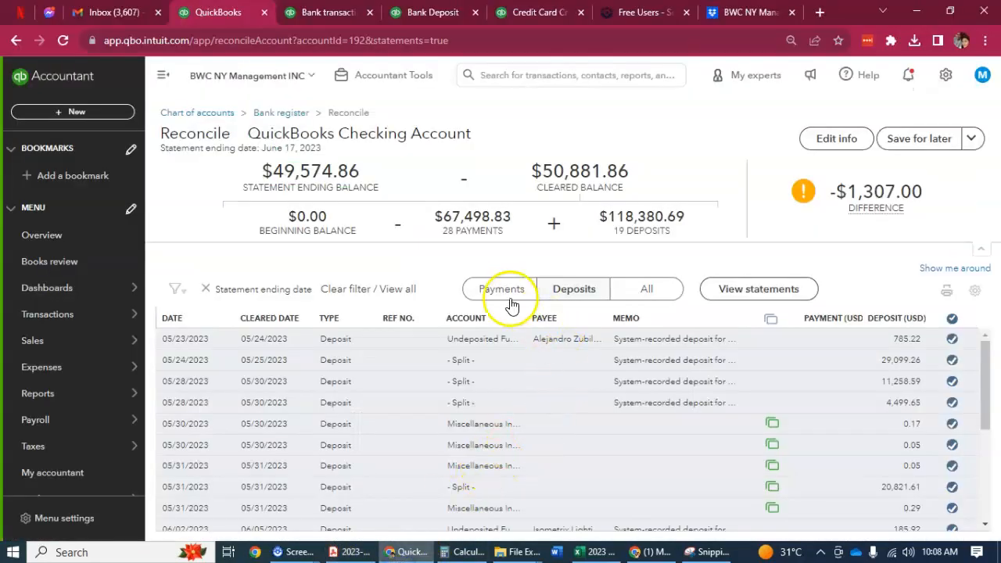
# - Show all reconciliation transactions again and compare their totals with the account summary on the statement's first page
pyautogui.click(646, 290)
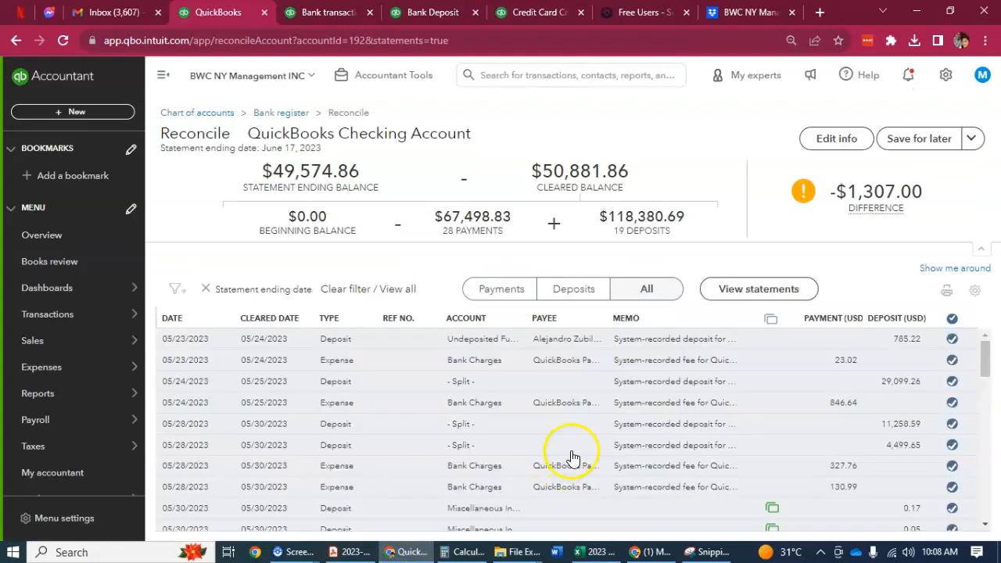
pyautogui.click(354, 552)
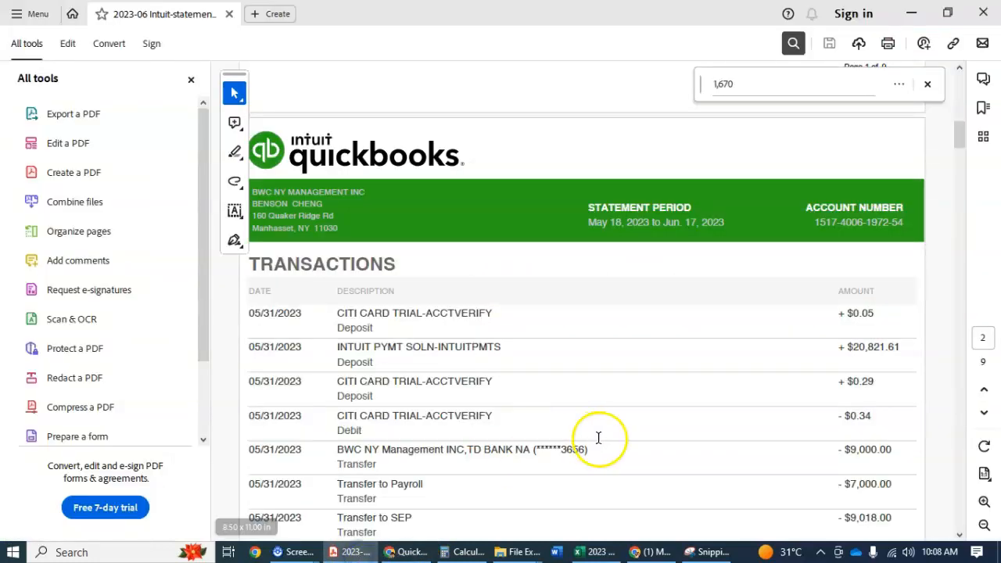
pyautogui.scroll(10, 607, 434)
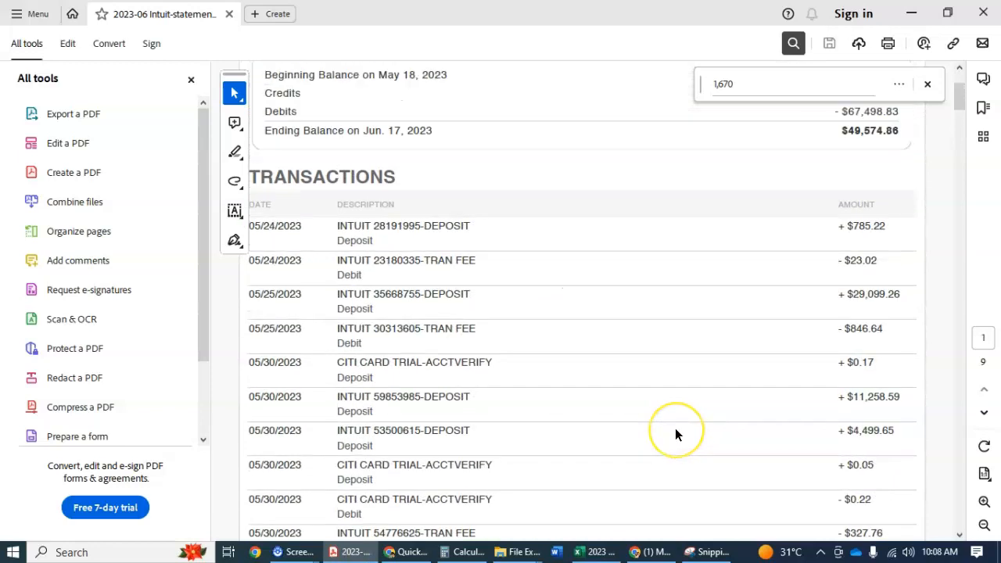
pyautogui.scroll(1, 675, 427)
pyautogui.scroll(-3, 674, 427)
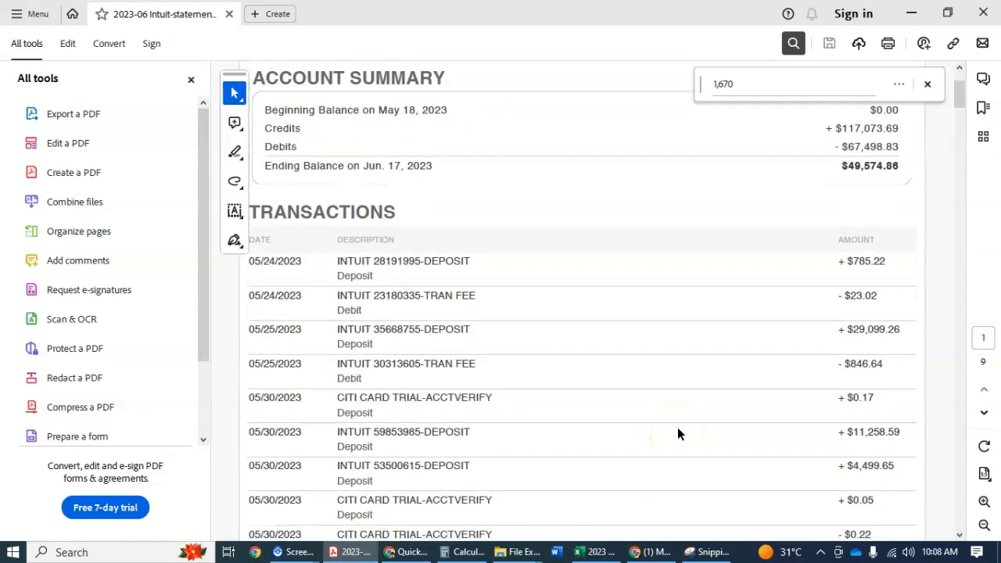
pyautogui.hotkey('alt', 'Tab')
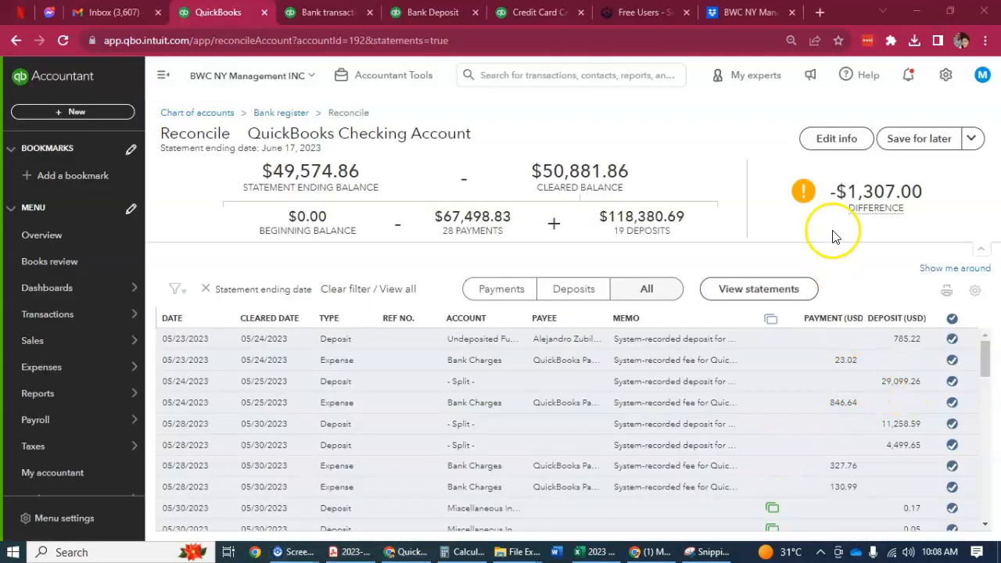
# - Highlight the amount of the 05/24/2023 deposit of 785.22 in the Acrobat statement
pyautogui.click(348, 552)
pyautogui.doubleClick(860, 194)
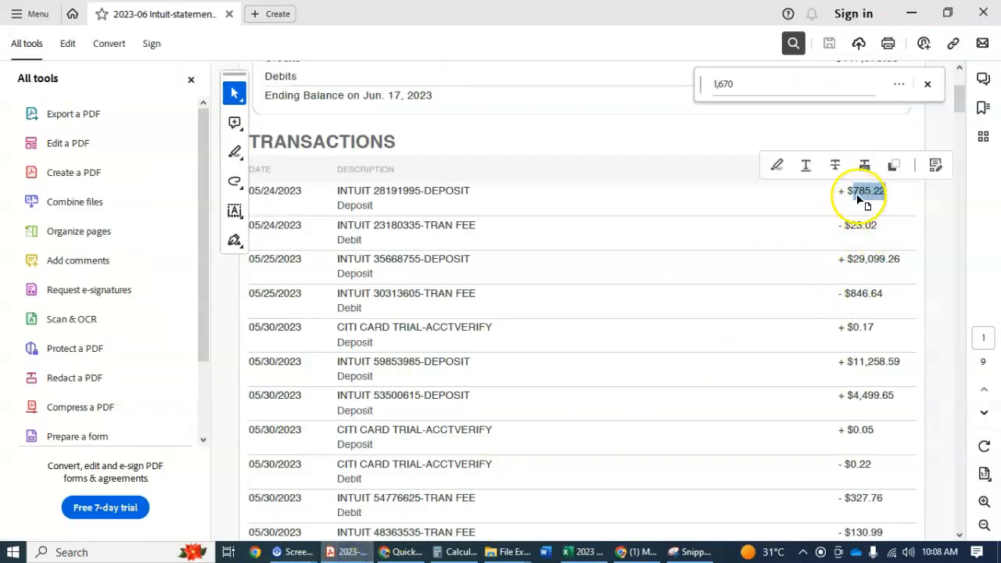
pyautogui.click(773, 164)
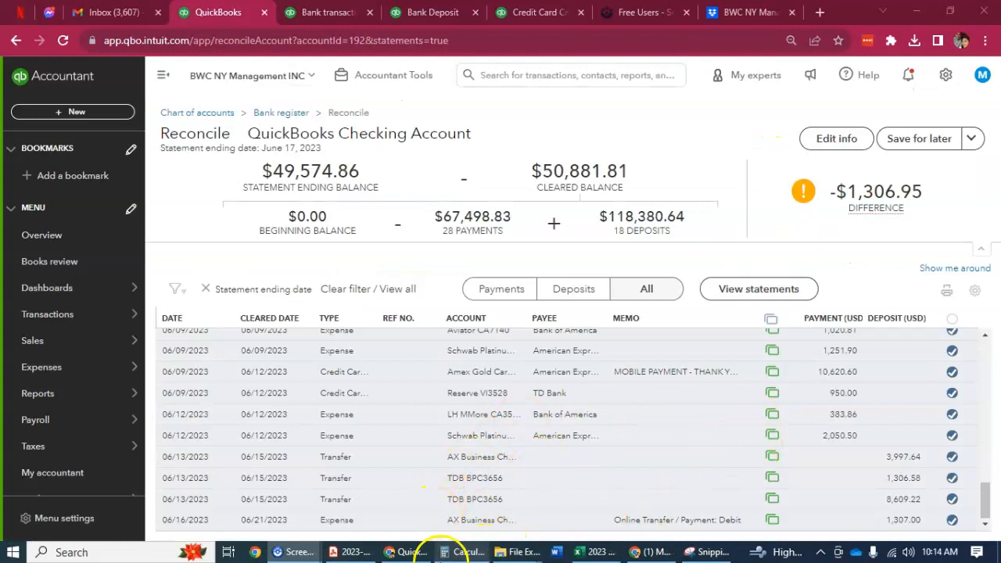
# - Examine the 06/15/2023 transfers in the Acrobat statement and the pages that follow for entries not yet highlighted
pyautogui.click(353, 550)
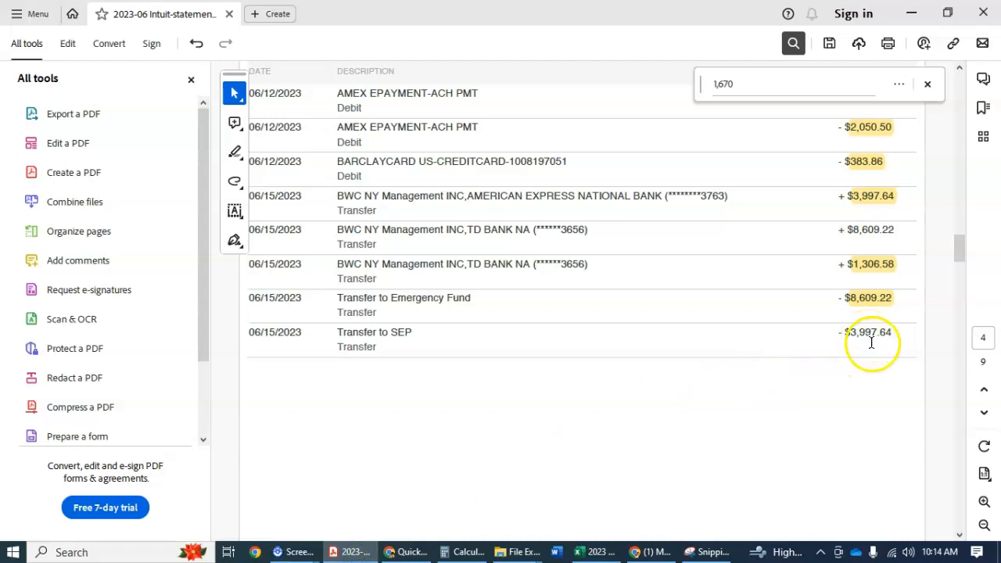
pyautogui.scroll(-3, 872, 372)
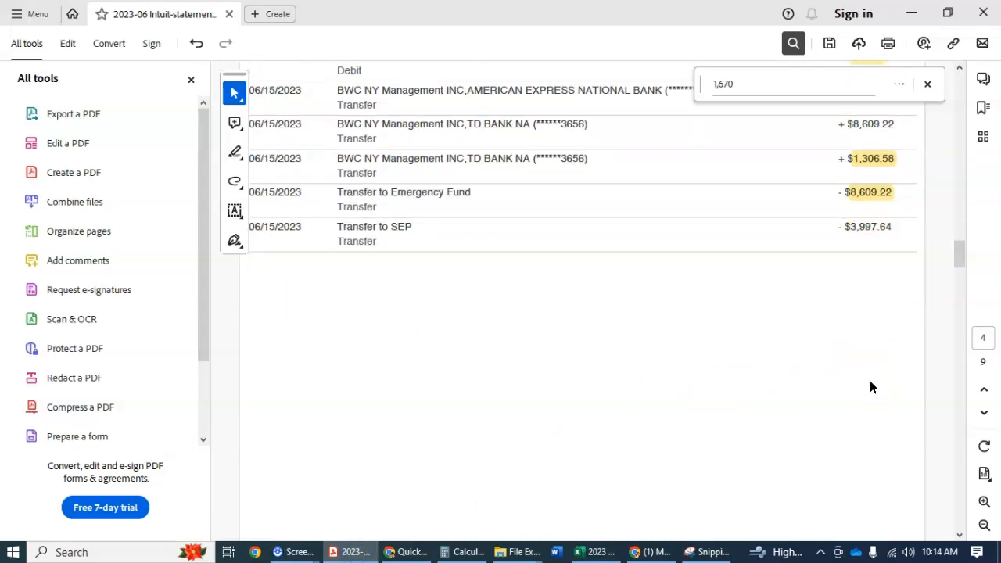
pyautogui.scroll(-5, 739, 344)
pyautogui.scroll(-8, 740, 344)
pyautogui.scroll(-3, 819, 386)
pyautogui.scroll(10, 819, 386)
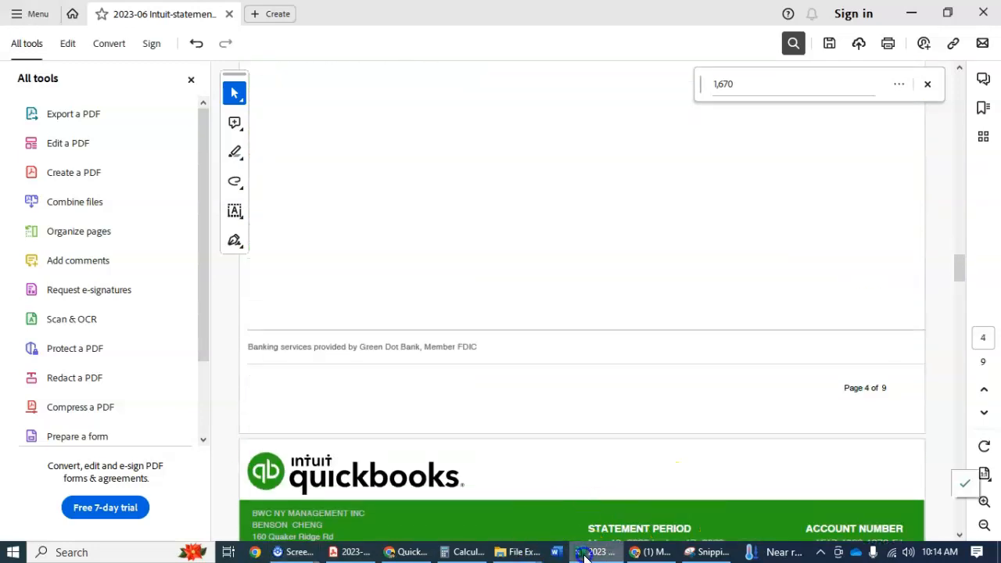
# - Open the Banks2023 sheet in the Excel monitoring workbook and look up the SEP account among the bank accounts
pyautogui.click(587, 551)
pyautogui.click(164, 512)
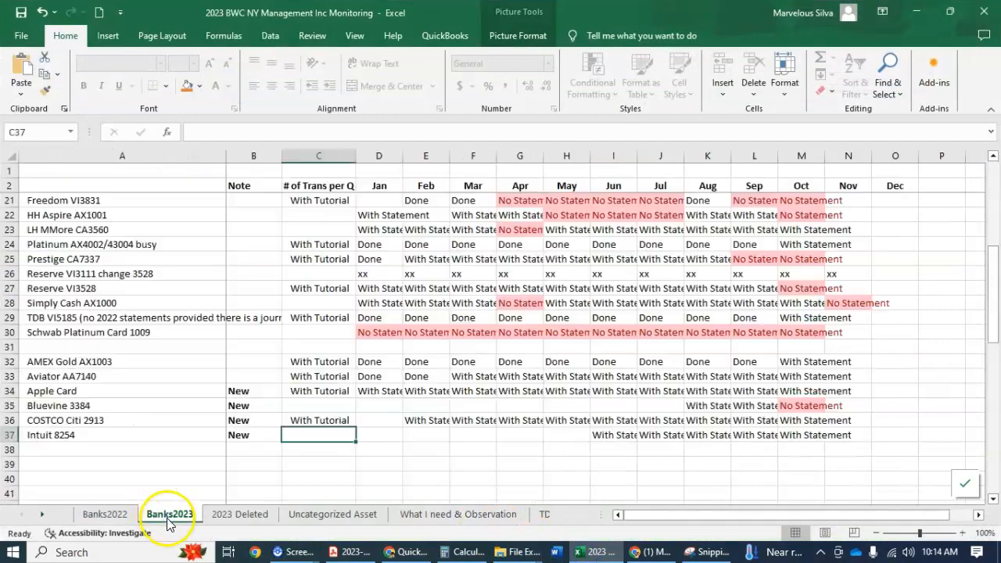
pyautogui.scroll(2, 167, 453)
pyautogui.scroll(3, 172, 433)
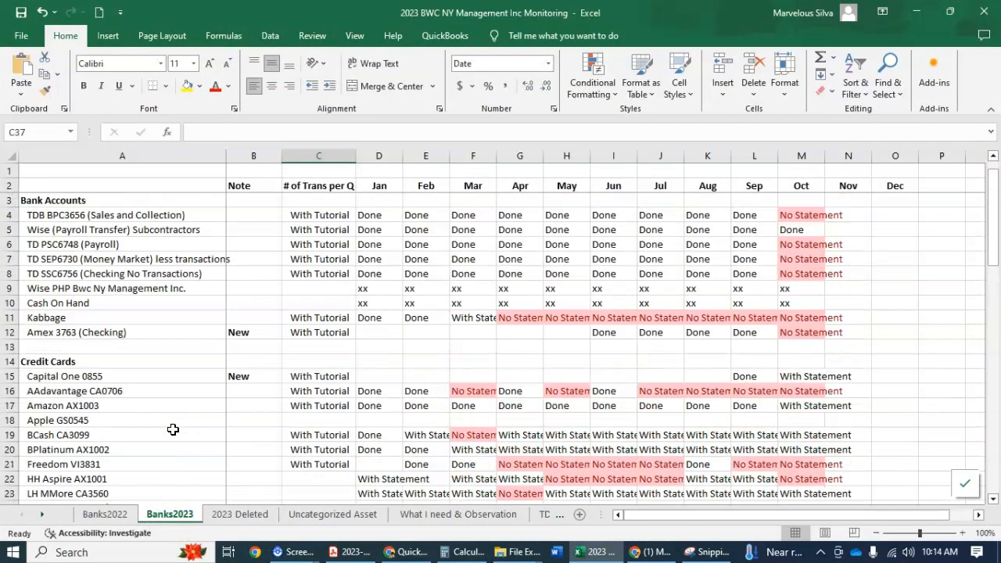
pyautogui.click(178, 269)
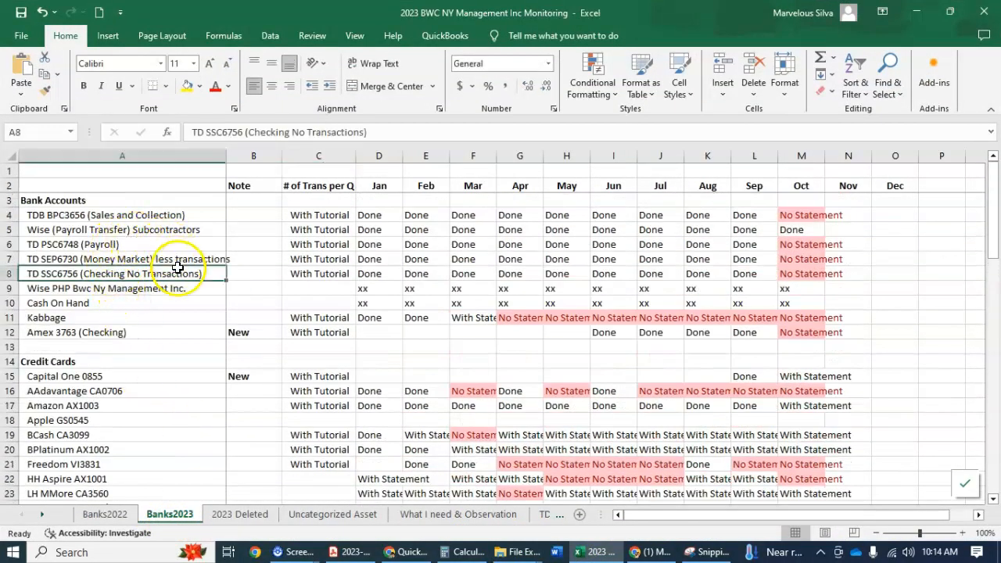
pyautogui.click(144, 322)
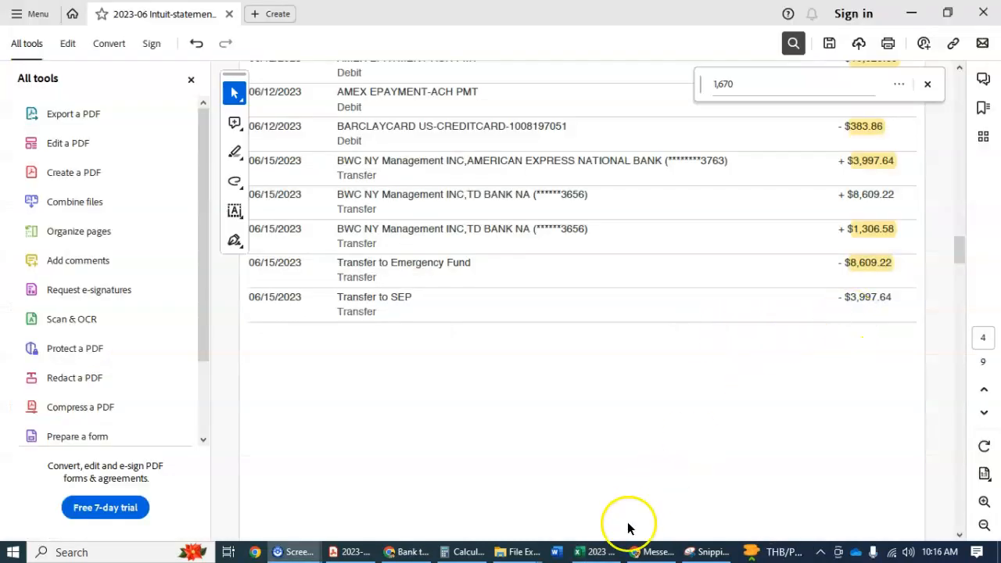
pyautogui.click(598, 551)
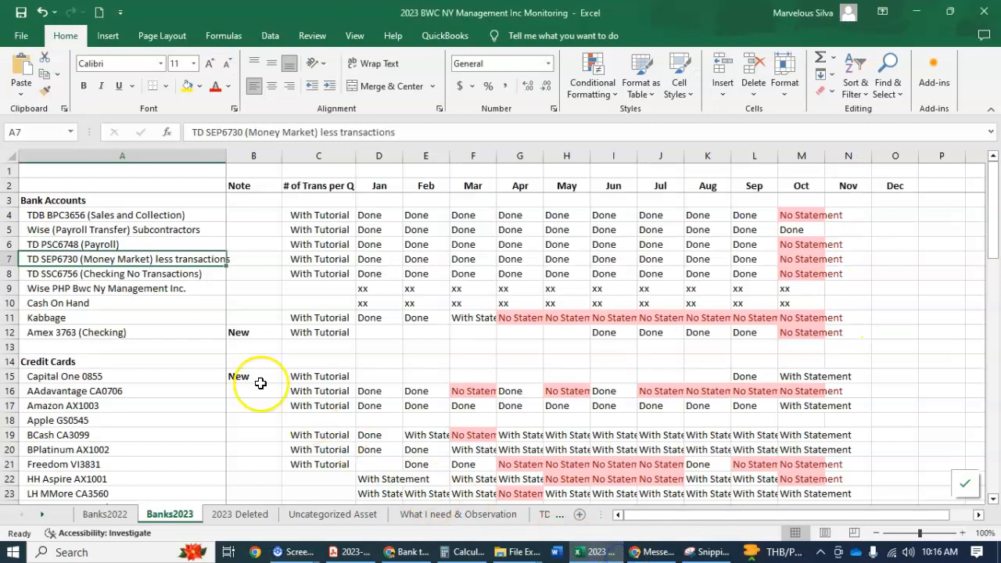
pyautogui.click(592, 552)
# - Take the 06/15/2023 Transfer to SEP amount from the statement and search all QuickBooks transactions for Amount (Line or Total) equal to 3,997.64
pyautogui.doubleClick(855, 296)
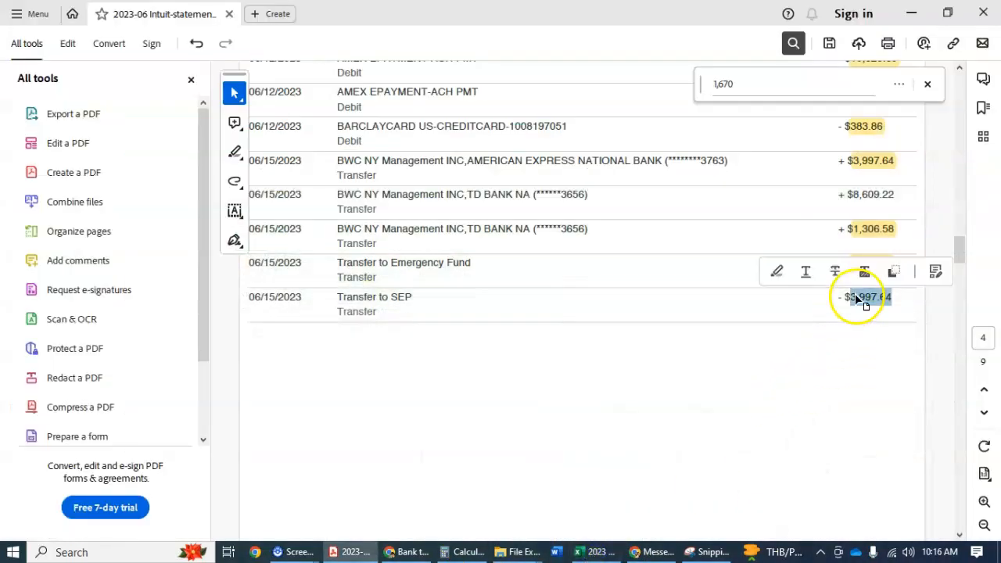
pyautogui.click(400, 553)
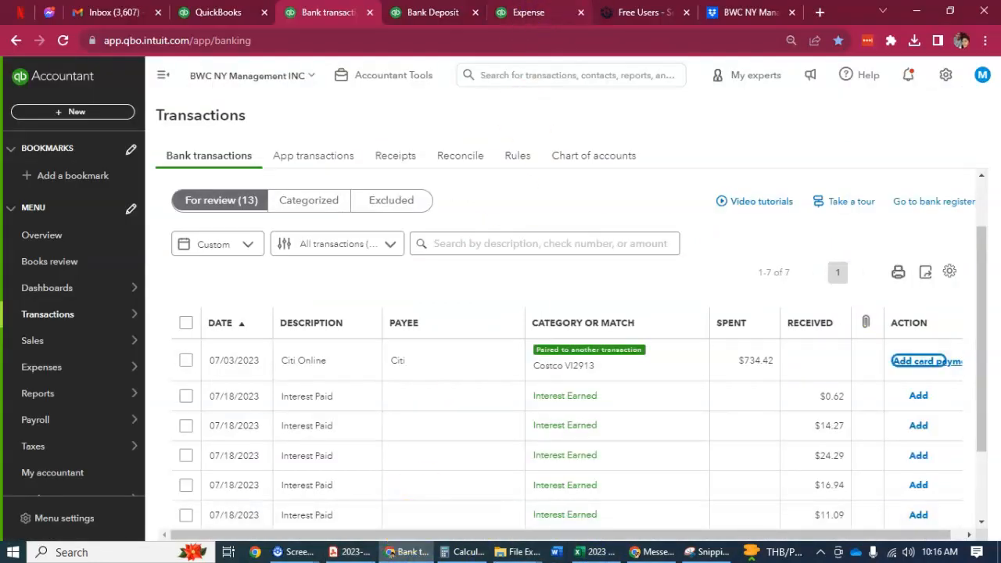
pyautogui.click(539, 14)
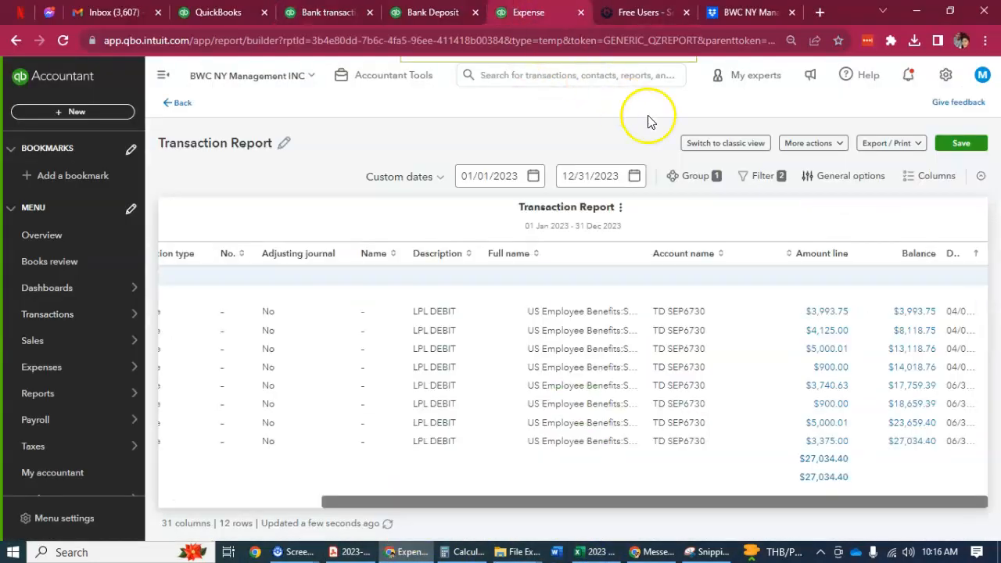
pyautogui.click(607, 75)
pyautogui.click(374, 442)
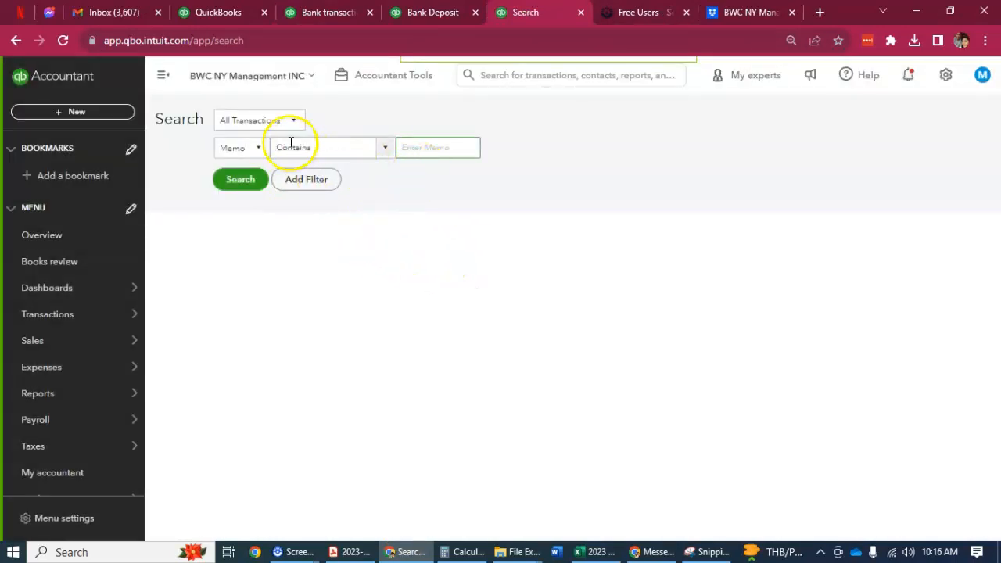
pyautogui.click(252, 148)
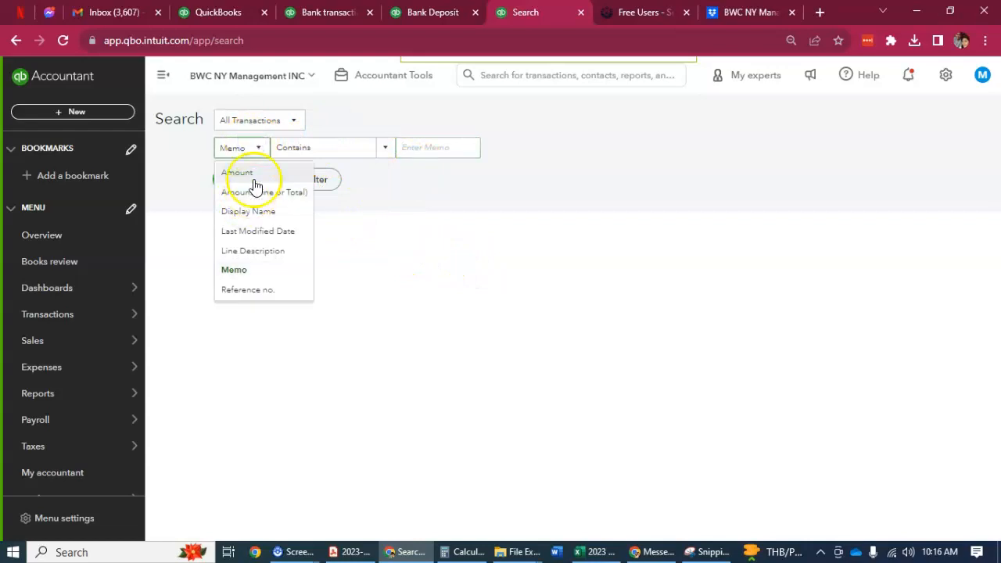
pyautogui.click(254, 192)
pyautogui.write('3997.64')
pyautogui.click(242, 179)
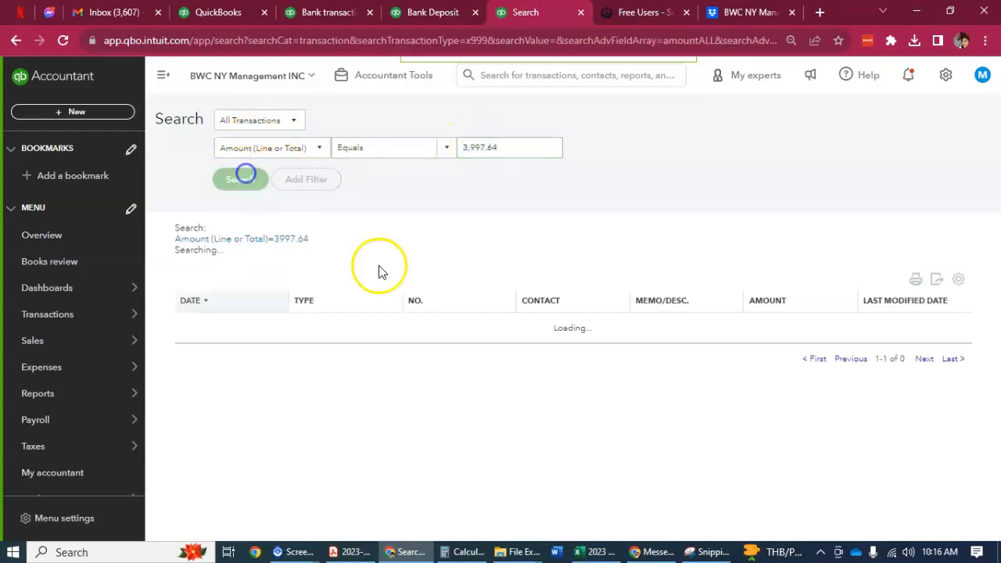
# - Open the 06/13/2023 transfer of 3,997.64 from the search results and view its online banking matches
pyautogui.click(380, 332)
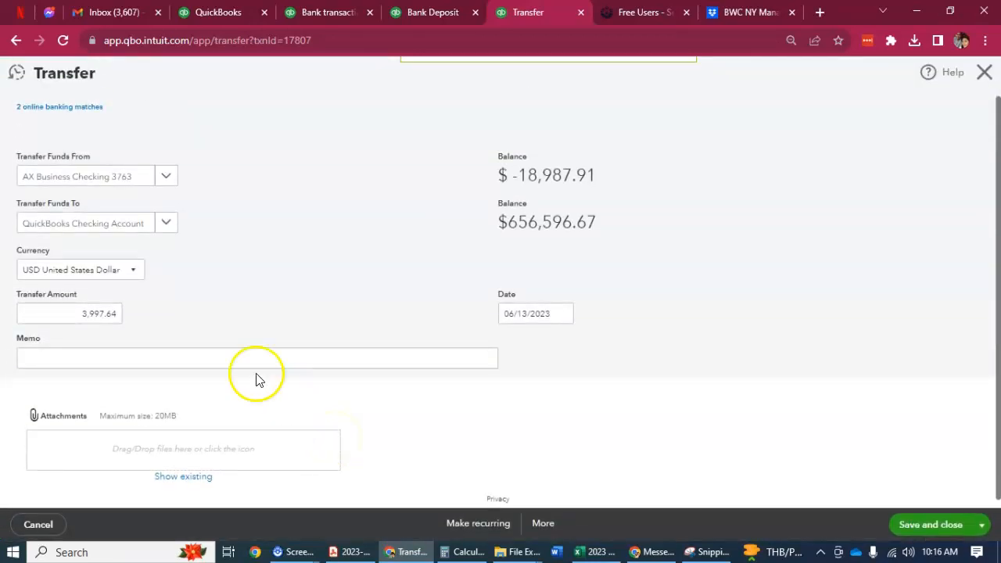
pyautogui.click(72, 109)
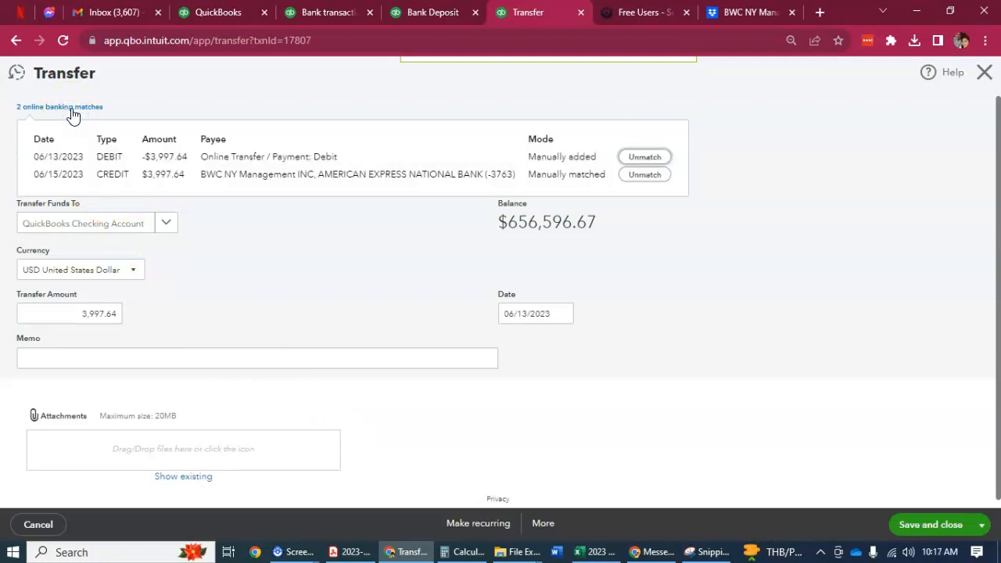
pyautogui.click(209, 288)
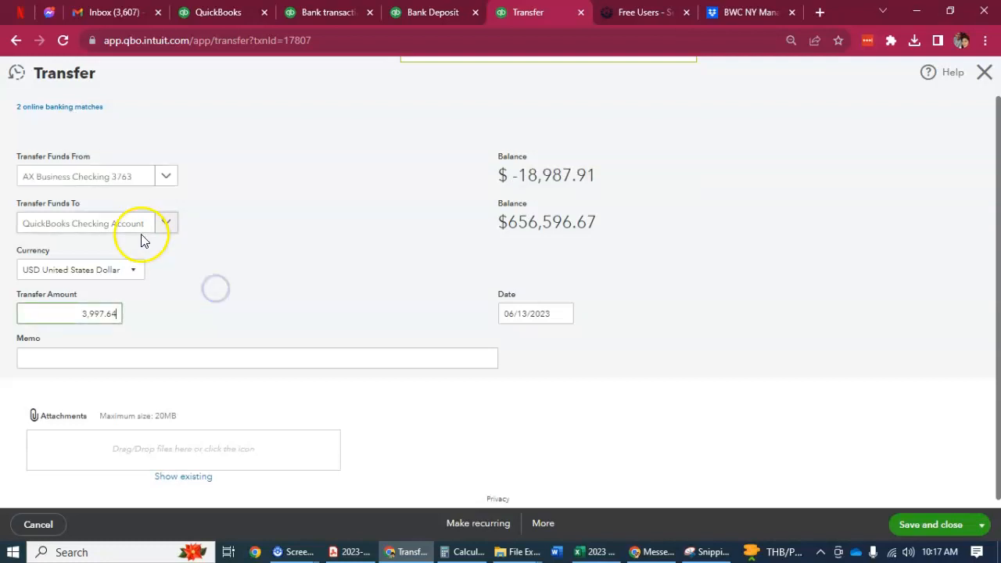
# - Compare the 3,997.64 transfer and the QuickBooks Checking Account reconcile list with the 06/15/2023 transfers in the Acrobat statement
pyautogui.click(219, 16)
pyautogui.click(320, 13)
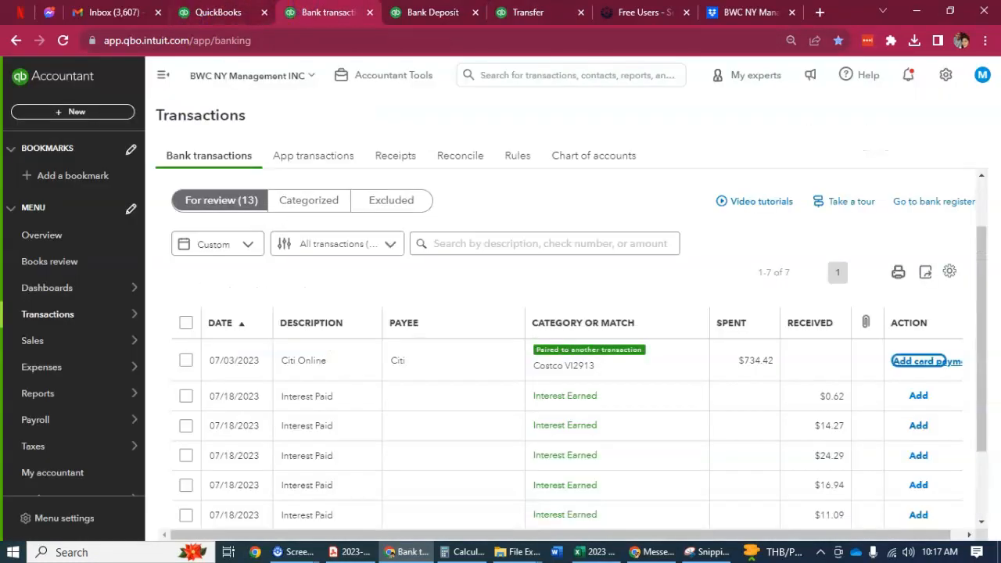
pyautogui.click(222, 13)
pyautogui.click(339, 13)
pyautogui.hotkey('alt', 'Tab')
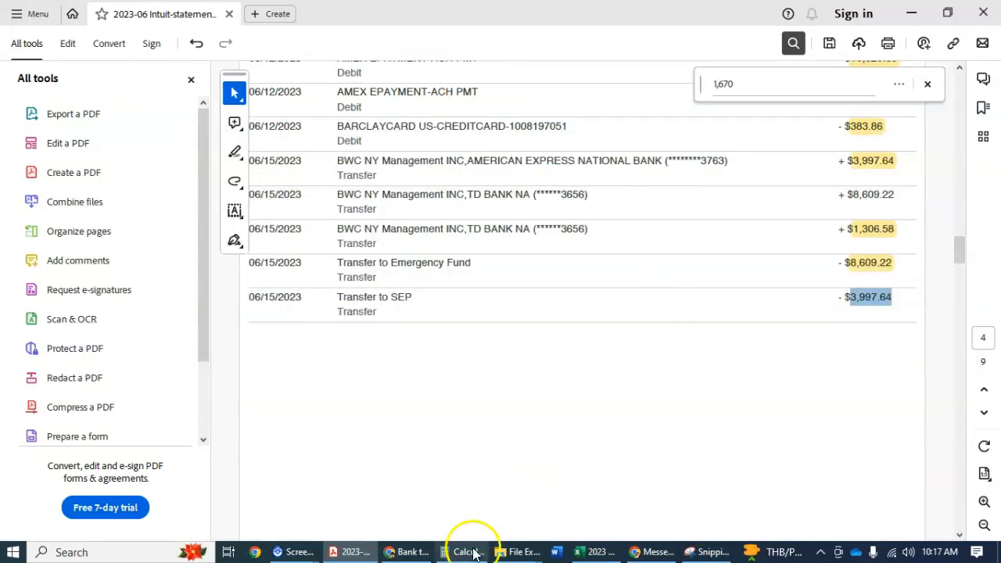
pyautogui.click(409, 554)
pyautogui.click(504, 13)
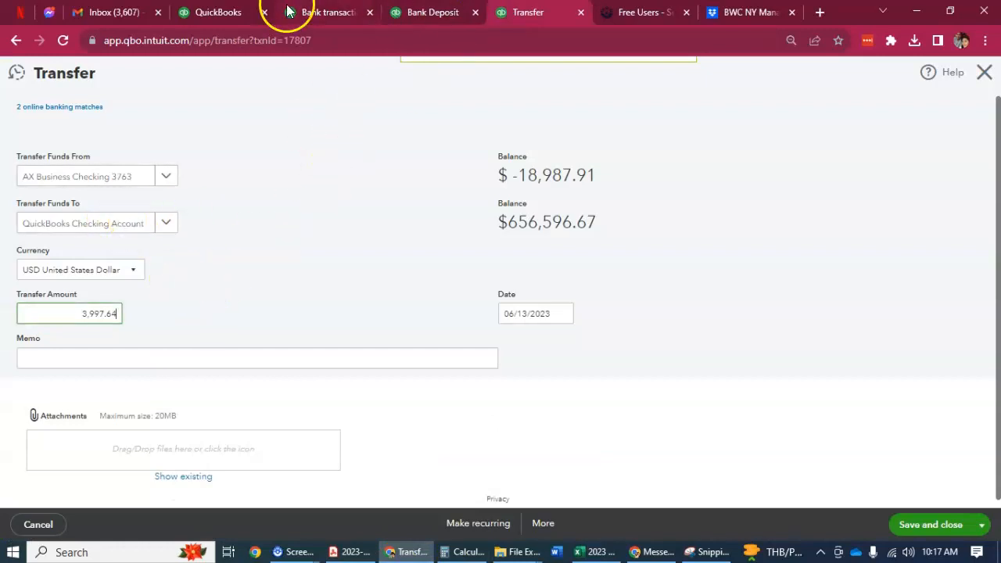
pyautogui.click(236, 12)
pyautogui.hotkey('alt', 'Tab')
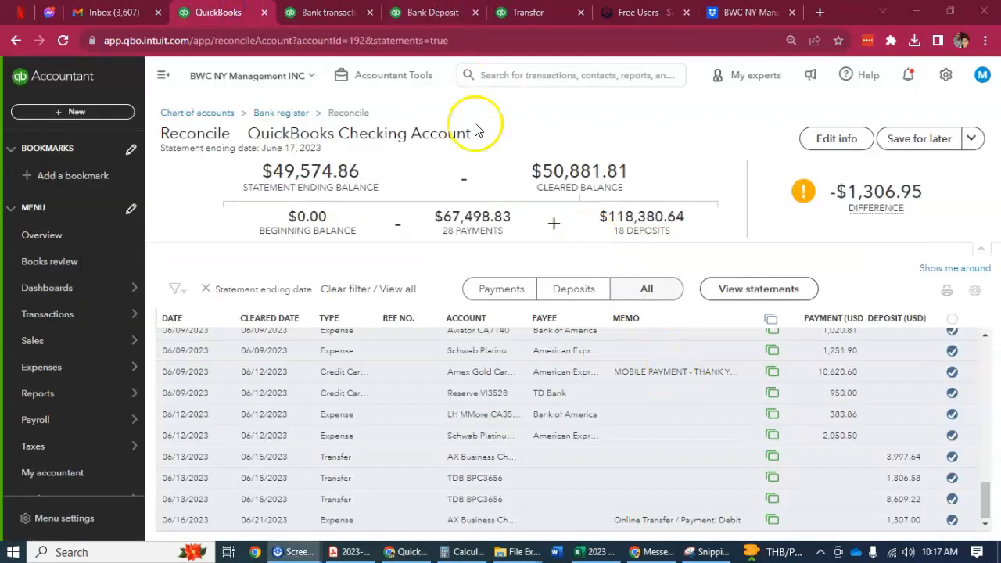
pyautogui.click(344, 12)
pyautogui.click(433, 12)
pyautogui.click(329, 13)
pyautogui.click(257, 8)
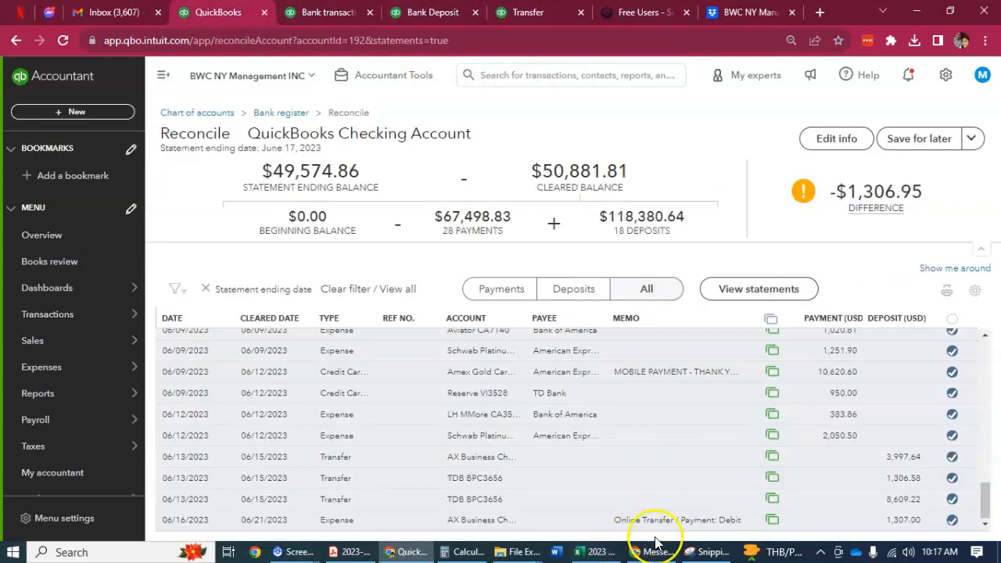
pyautogui.click(349, 551)
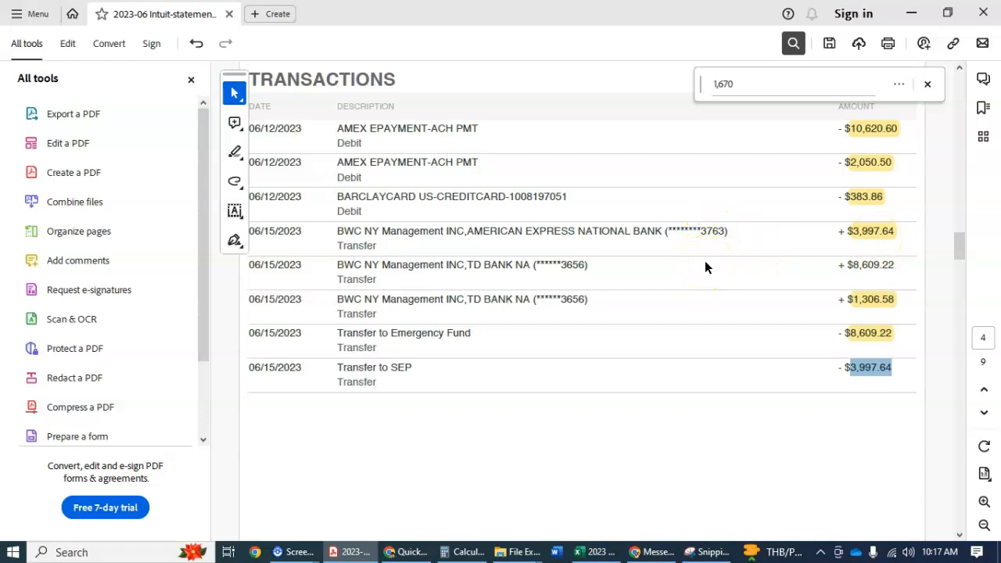
pyautogui.scroll(1, 893, 302)
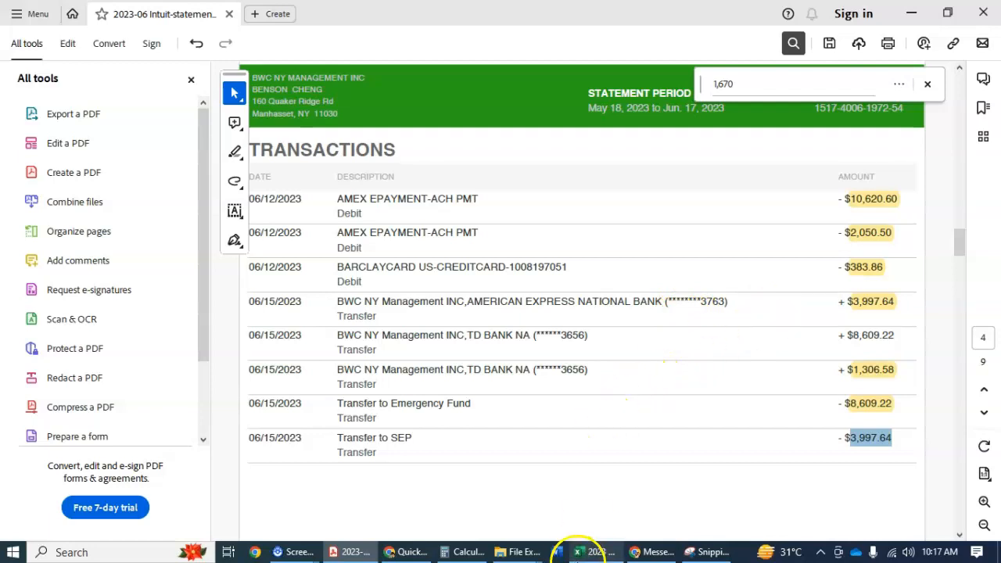
pyautogui.click(577, 551)
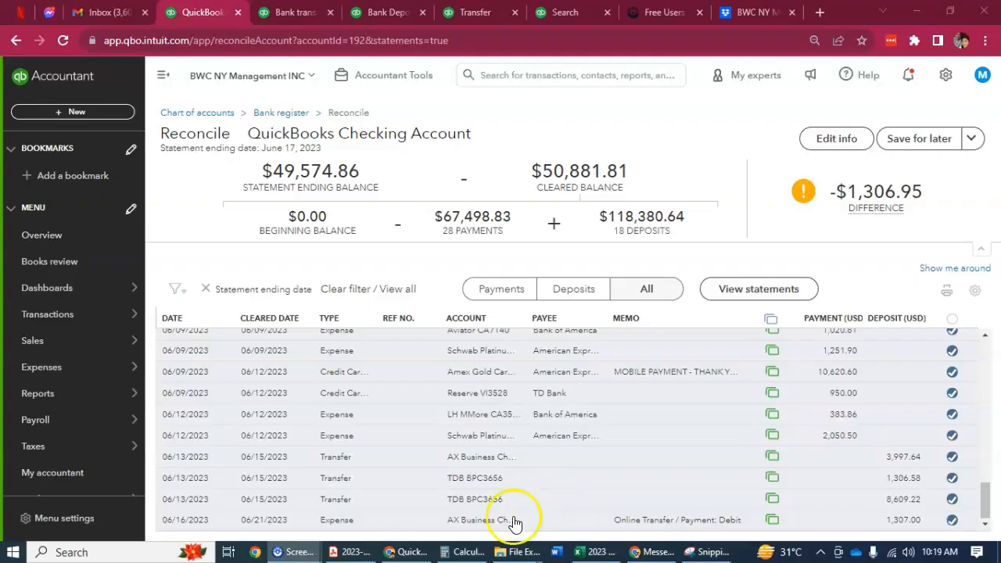
# - Copy the description "Transfer to SEP" from the Acrobat statement and start a new transfer in QuickBooks
pyautogui.click(356, 552)
pyautogui.moveTo(336, 402); pyautogui.dragTo(414, 407)
pyautogui.hotkey('ctrl', 'c')
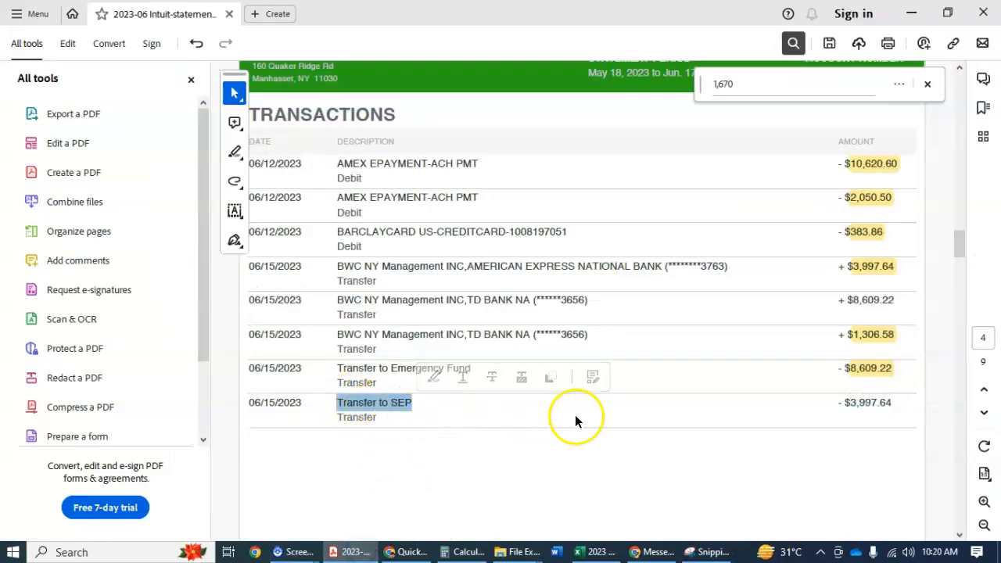
pyautogui.click(395, 550)
pyautogui.click(98, 114)
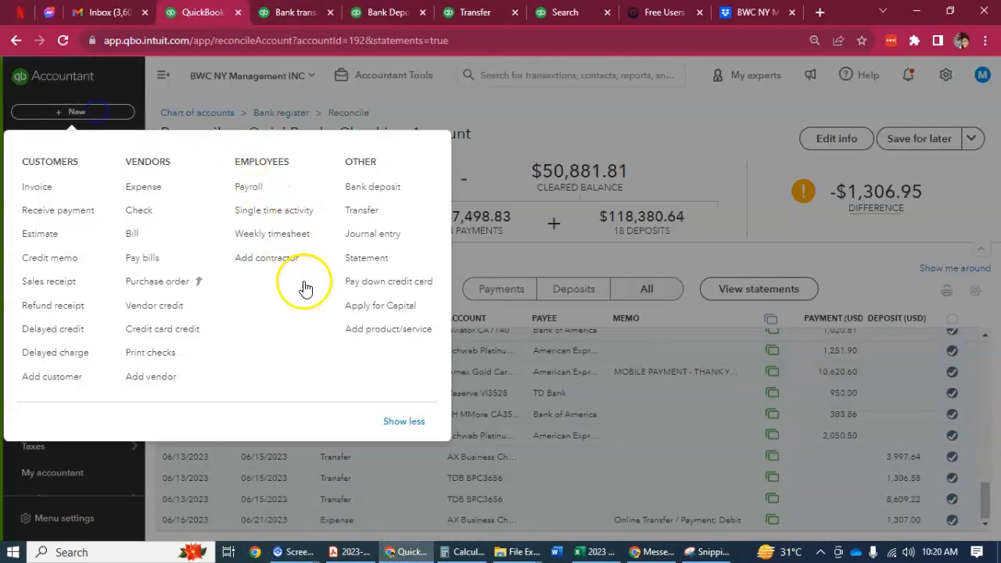
pyautogui.click(381, 216)
# - Rerun the QuickBooks search for transactions equal to 3,997.64 and return to the blank transfer form
pyautogui.click(554, 12)
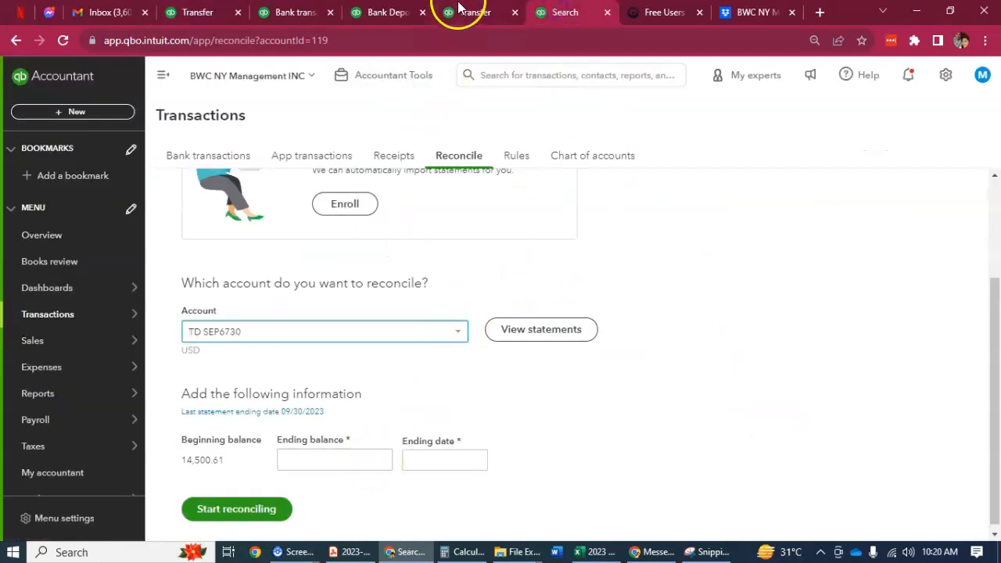
pyautogui.click(454, 12)
pyautogui.click(248, 187)
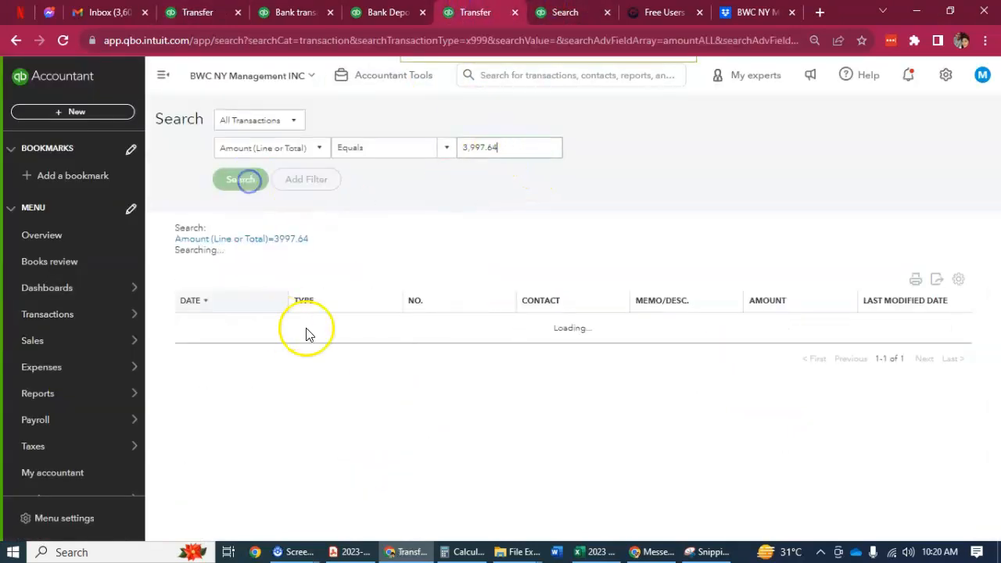
pyautogui.click(188, 12)
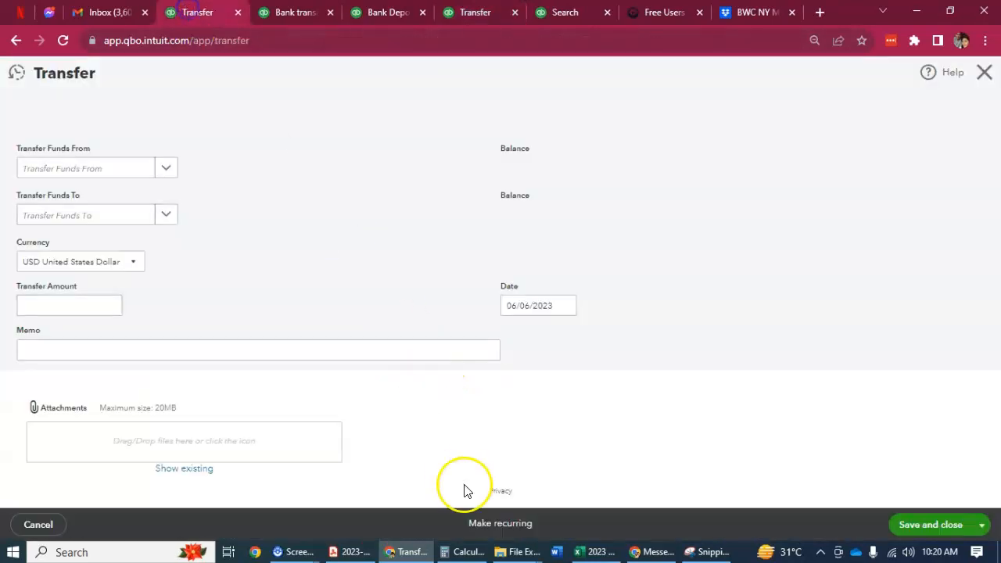
# - Set the new transfer to move funds from QuickBooks Checking Account to Uncategorized Asset
pyautogui.click(163, 168)
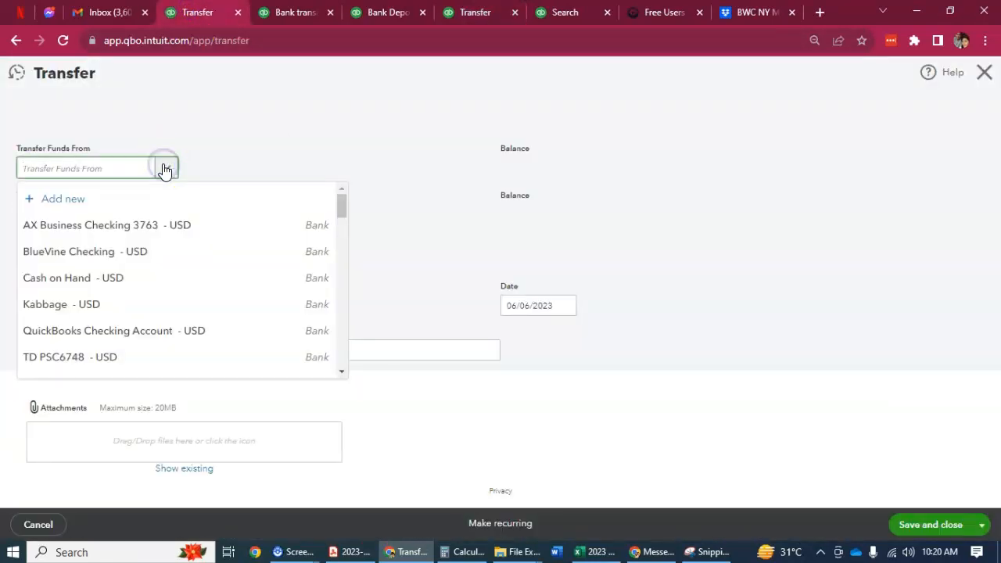
pyautogui.write('Qu')
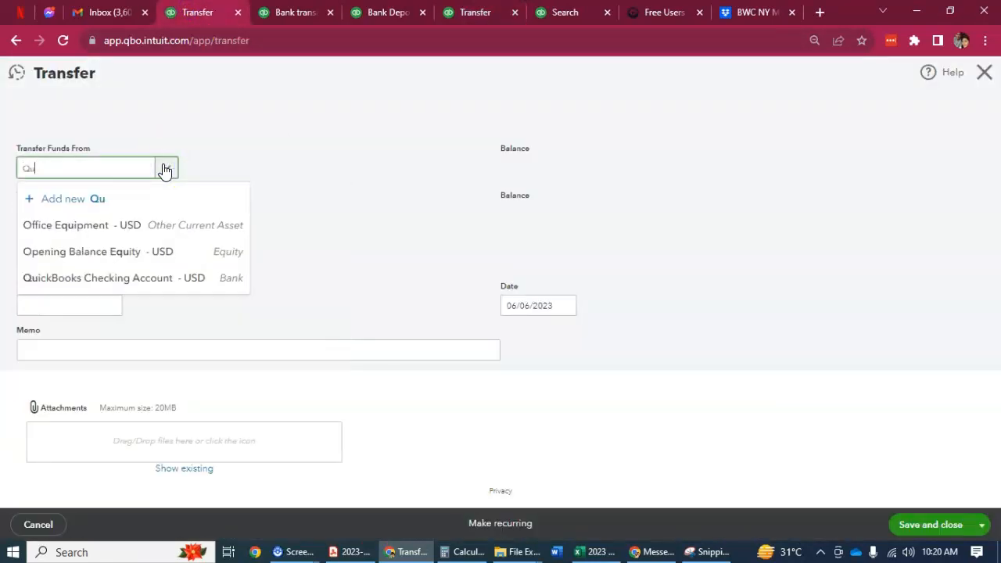
pyautogui.click(139, 275)
pyautogui.click(122, 220)
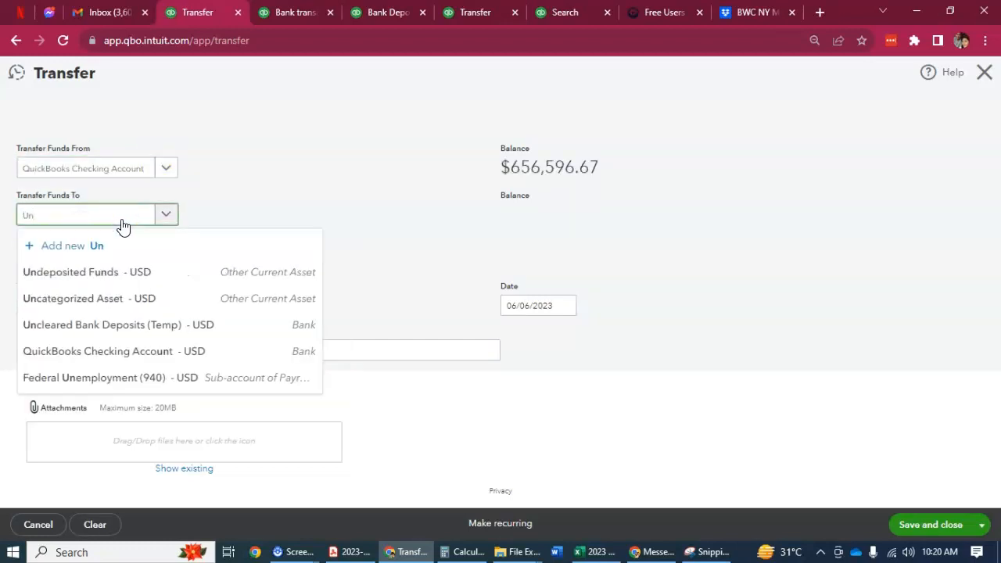
pyautogui.click(139, 295)
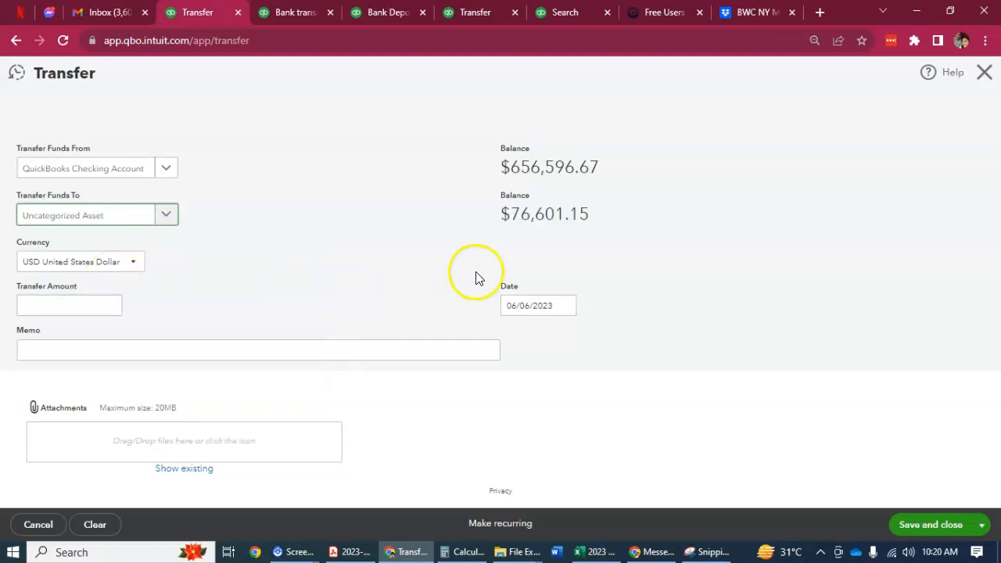
# - Date the new transfer 06/15/2023 and enter "Transfer to SEP" as its memo
pyautogui.click(561, 304)
pyautogui.click(590, 413)
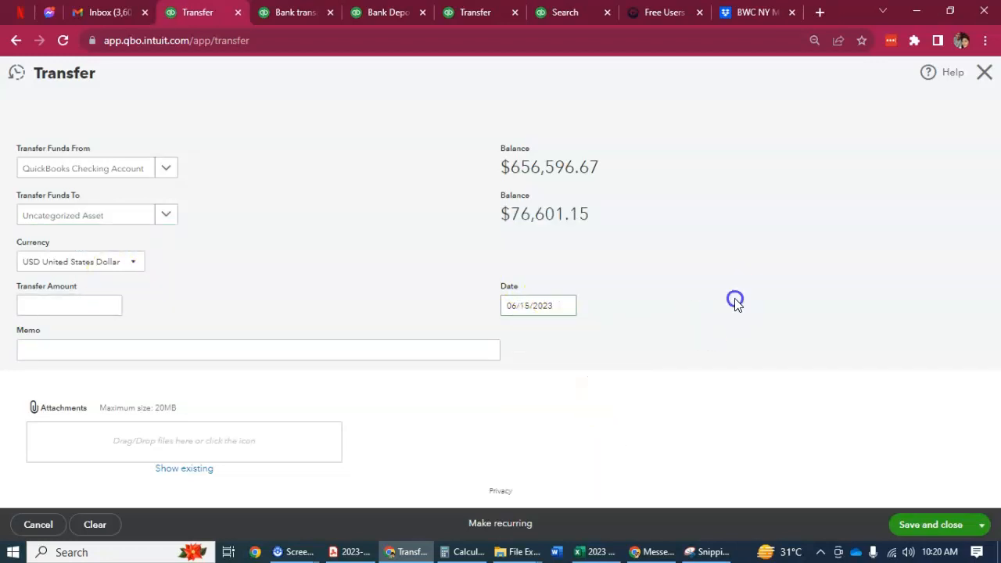
pyautogui.click(105, 305)
pyautogui.click(283, 213)
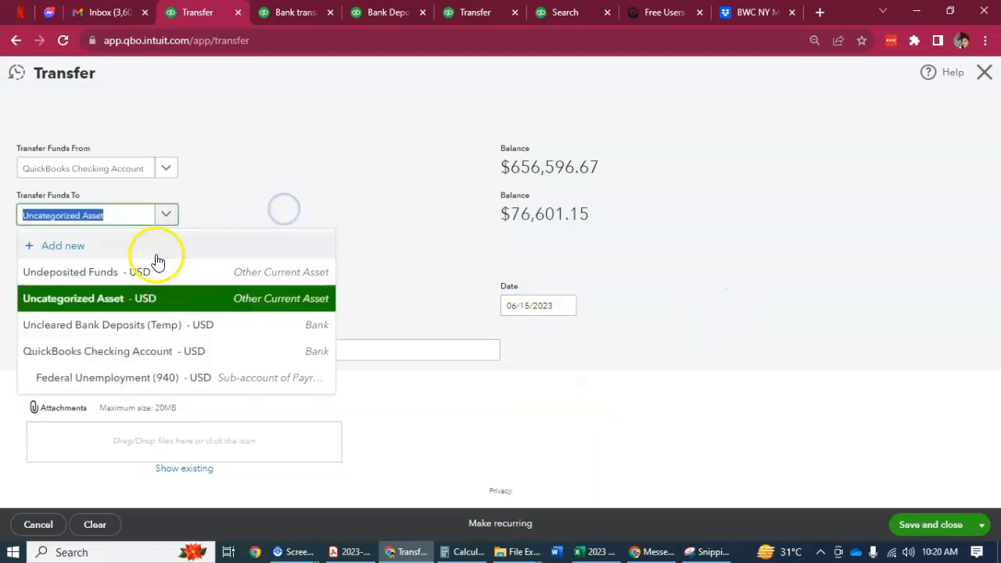
pyautogui.click(328, 178)
pyautogui.click(198, 342)
pyautogui.hotkey('ctrl', 'v')
# - Copy the Transfer to SEP amount from the Acrobat statement and set the transfer amount to 3,997.64
pyautogui.click(82, 304)
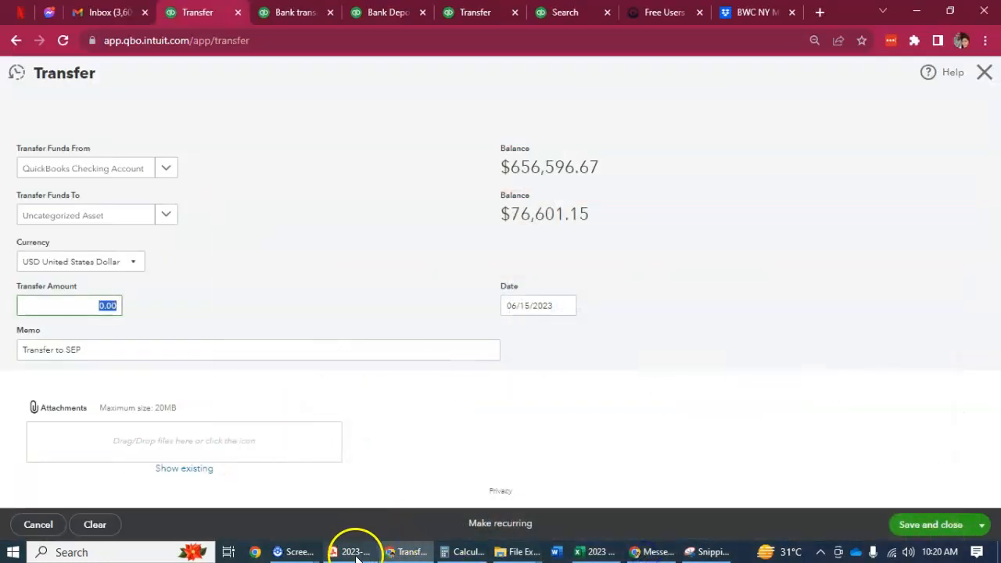
pyautogui.click(354, 551)
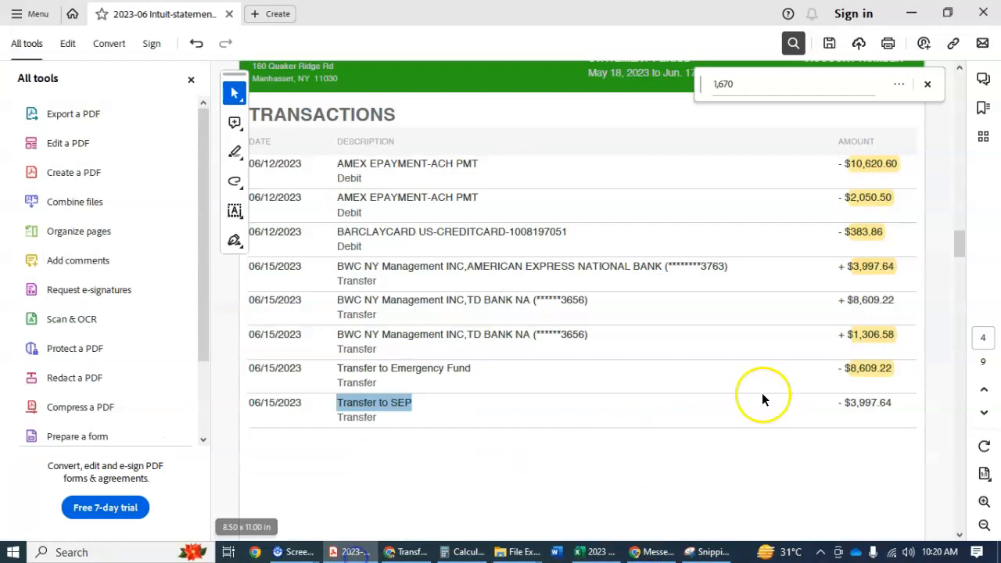
pyautogui.doubleClick(870, 402)
pyautogui.hotkey('ctrl', 'c')
pyautogui.click(408, 552)
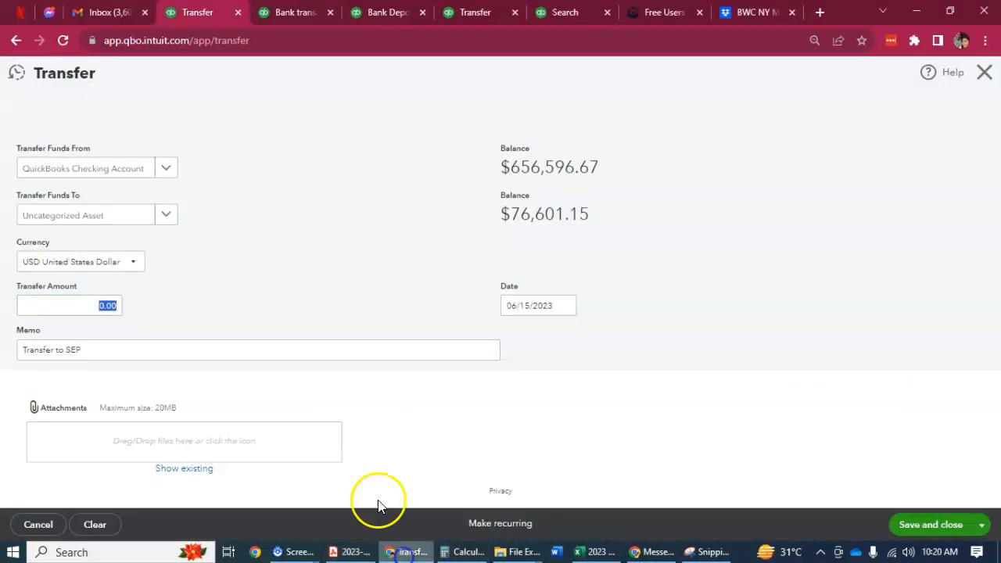
pyautogui.hotkey('ctrl', 'v')
pyautogui.click(719, 335)
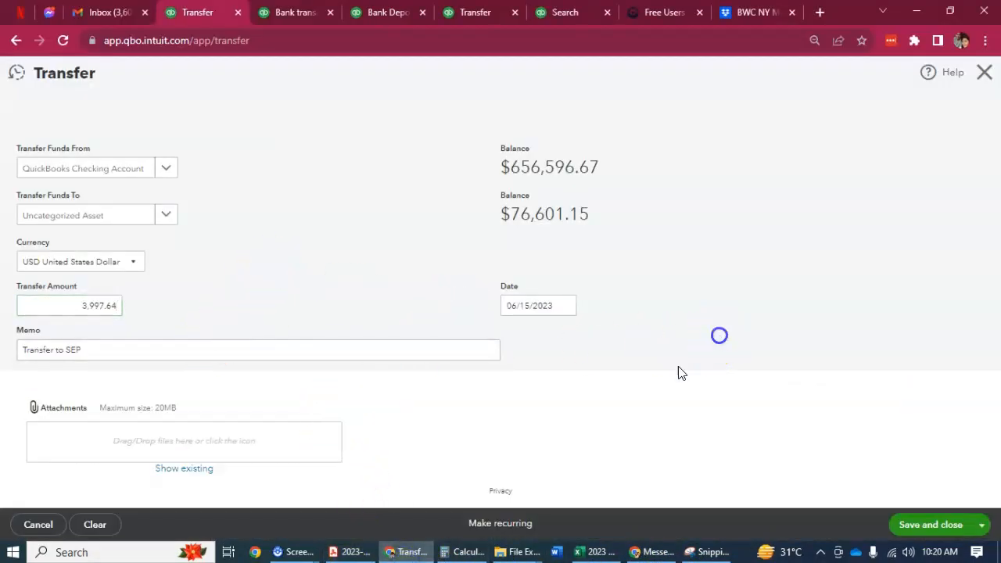
# - Save and close the transfer, and mark the 06/15/2023 Transfer to SEP entry as cleared in the reconcile list
pyautogui.click(912, 526)
pyautogui.scroll(-10, 708, 451)
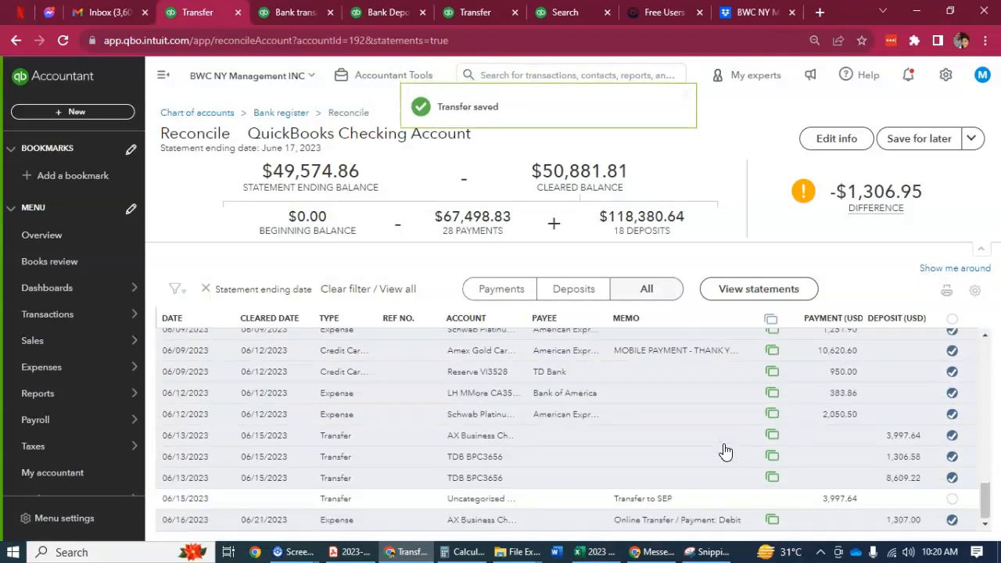
pyautogui.click(951, 498)
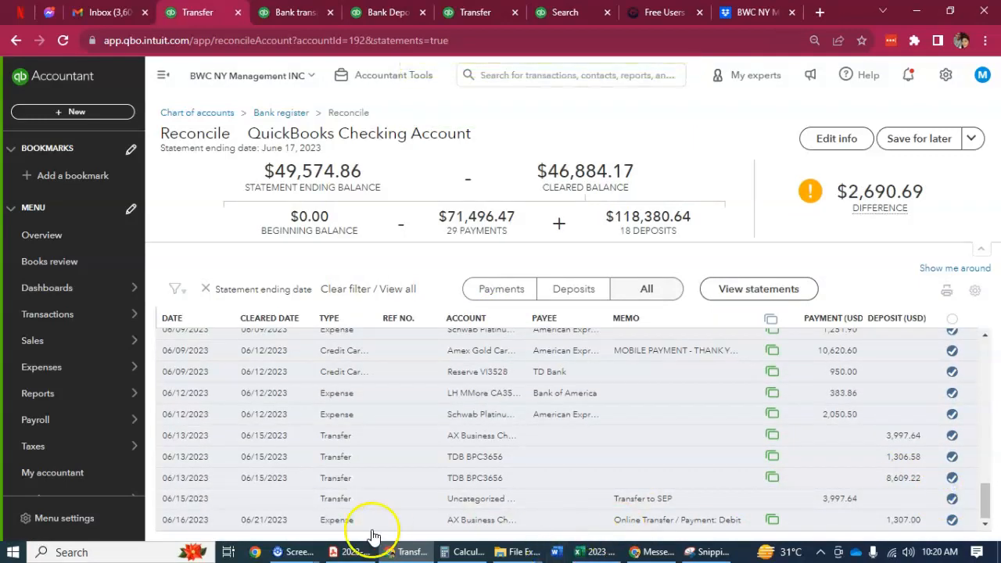
# - Close the find bar and tools pane in Acrobat and highlight the Transfer to SEP amount of 3,997.64
pyautogui.click(352, 552)
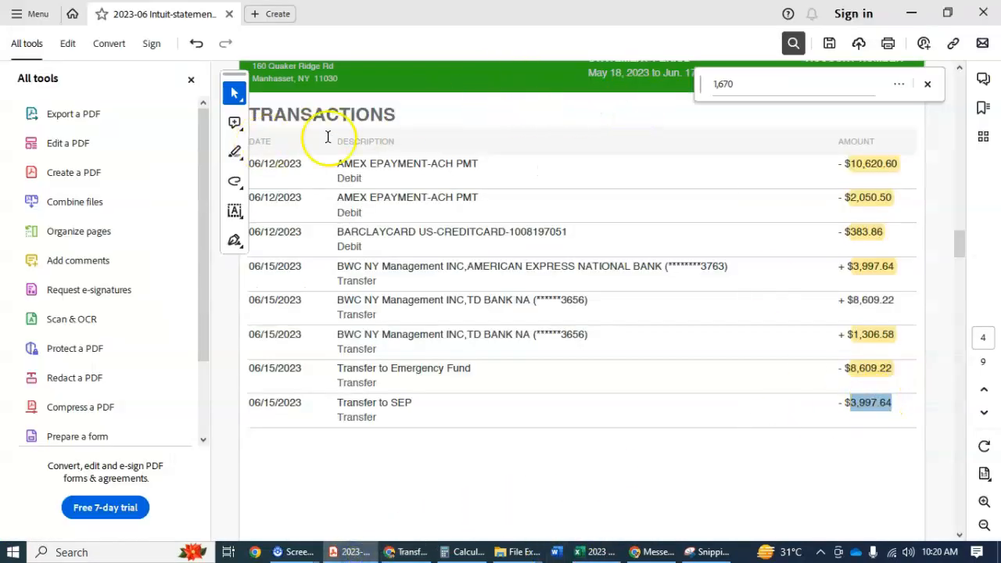
pyautogui.click(929, 91)
pyautogui.click(191, 79)
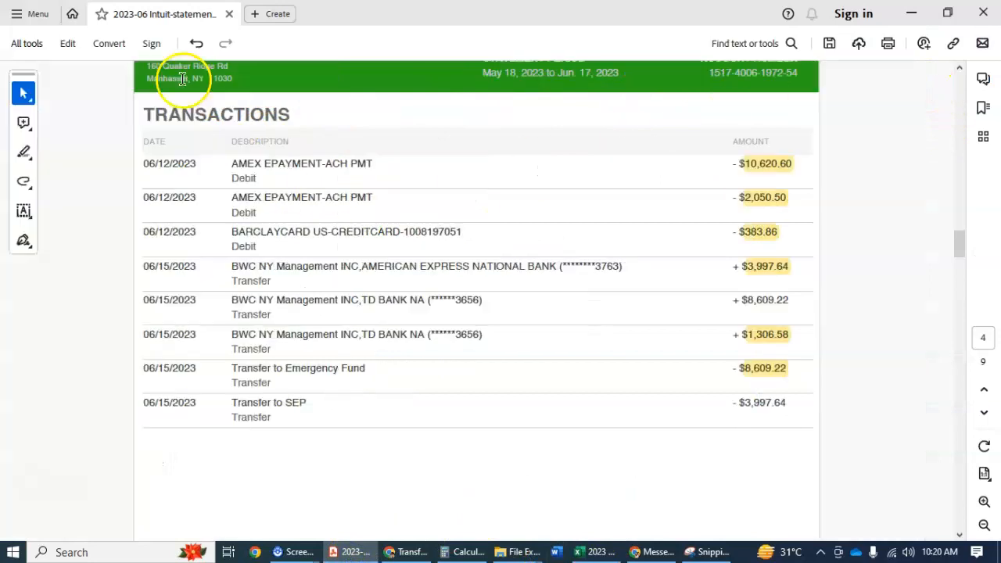
pyautogui.click(24, 151)
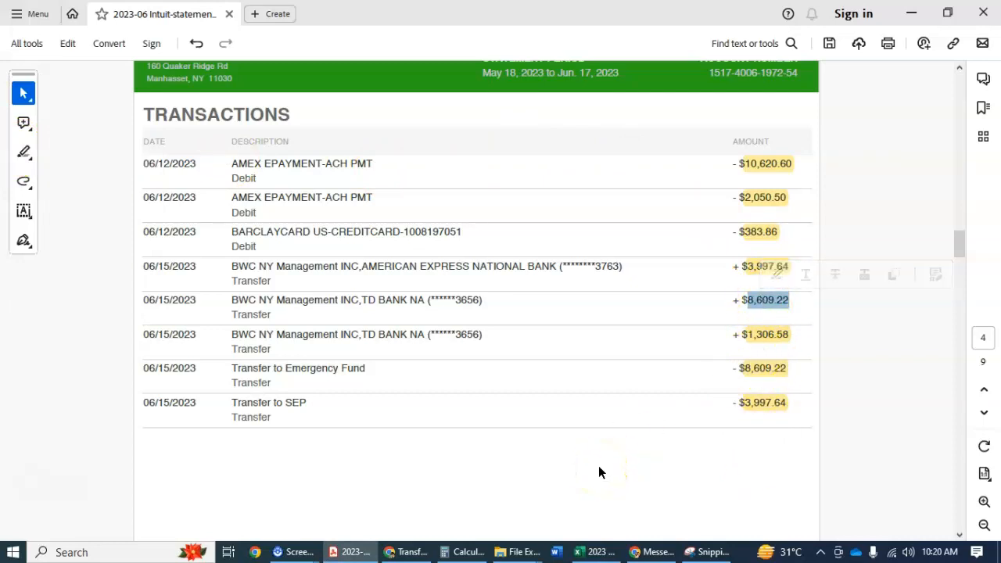
# - Look back through the June entries in the QuickBooks reconcile list for the unhighlighted 8,609.22 statement transfer
pyautogui.moveTo(410, 556)
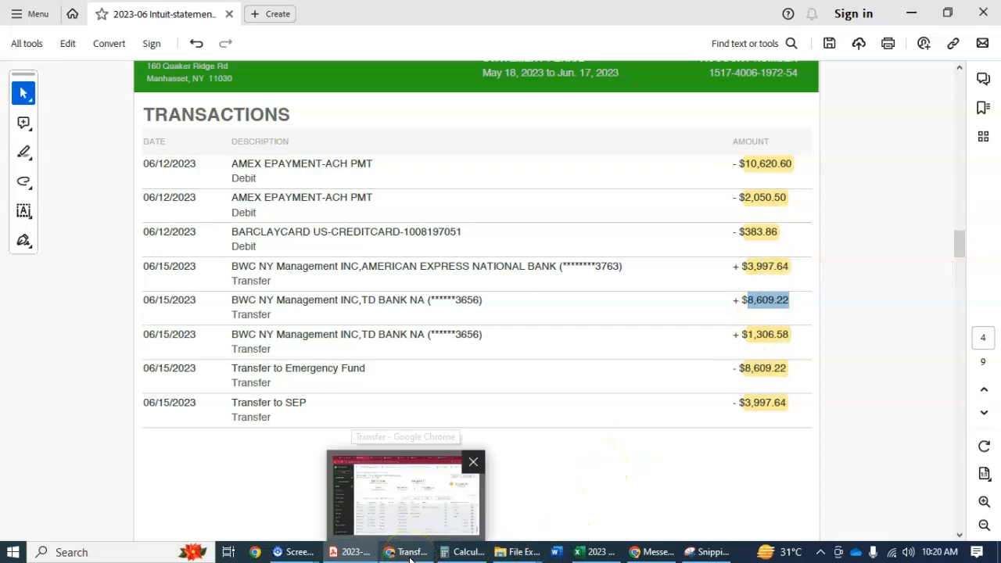
pyautogui.click(410, 553)
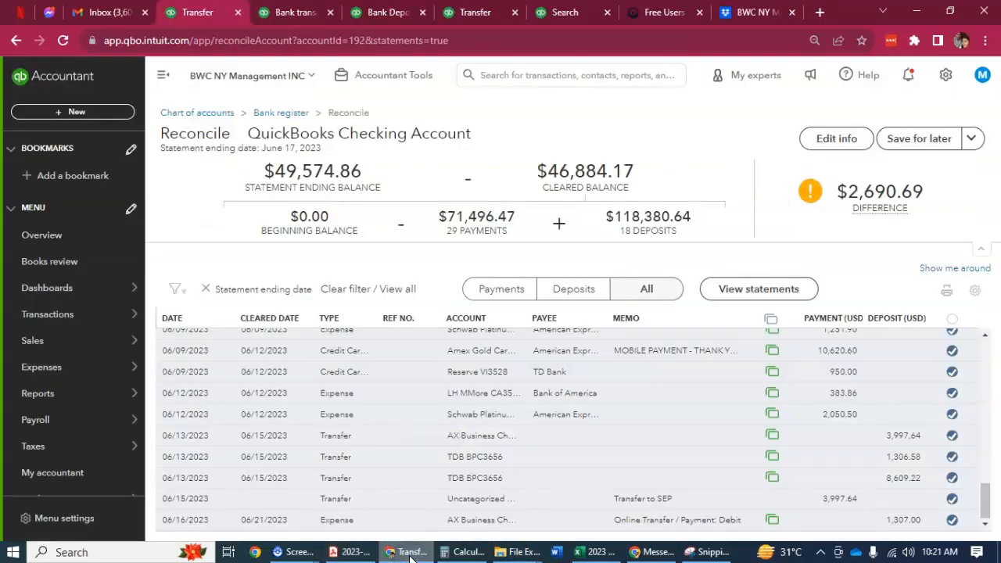
pyautogui.click(410, 555)
pyautogui.click(410, 554)
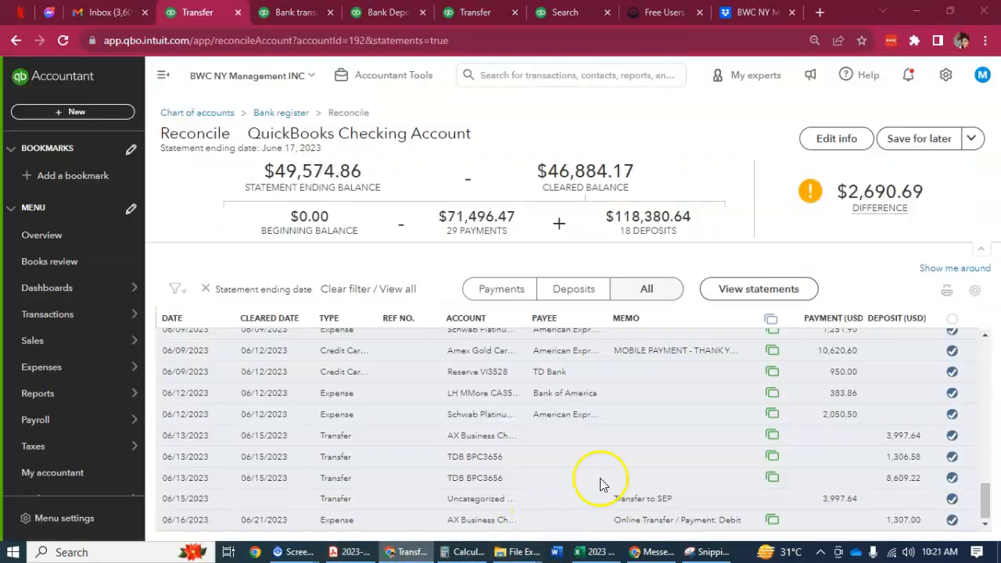
pyautogui.scroll(5, 599, 480)
pyautogui.scroll(3, 602, 485)
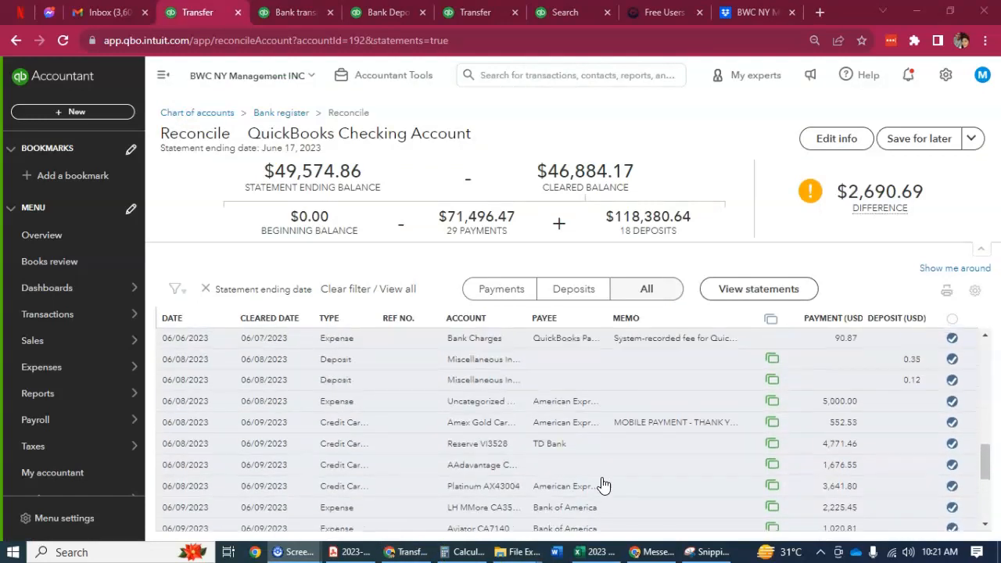
# - Search all QuickBooks transactions for Amount (Line or Total) equal to 8,609.22
pyautogui.click(492, 12)
pyautogui.click(548, 12)
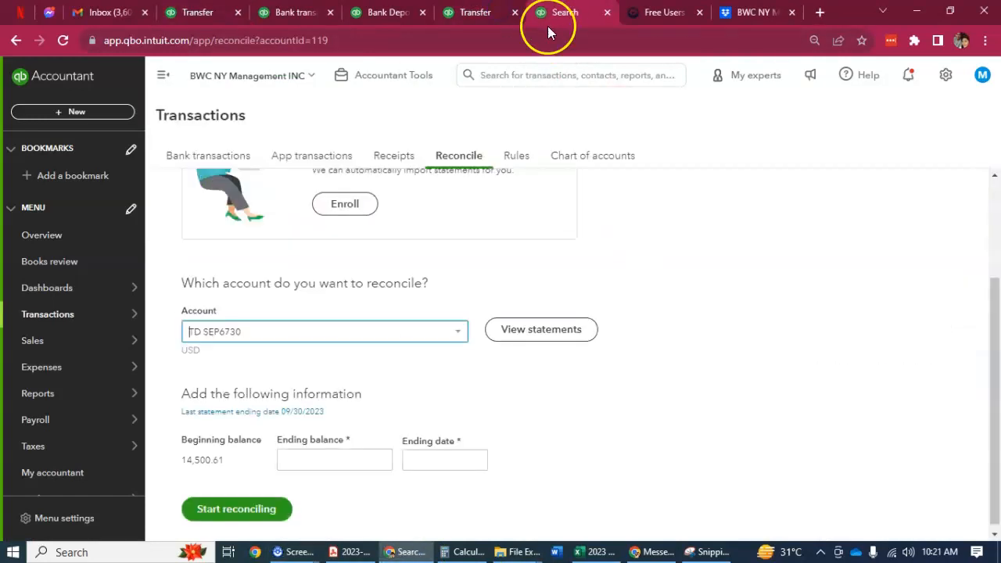
pyautogui.scroll(1, 467, 328)
pyautogui.scroll(2, 468, 328)
pyautogui.click(475, 11)
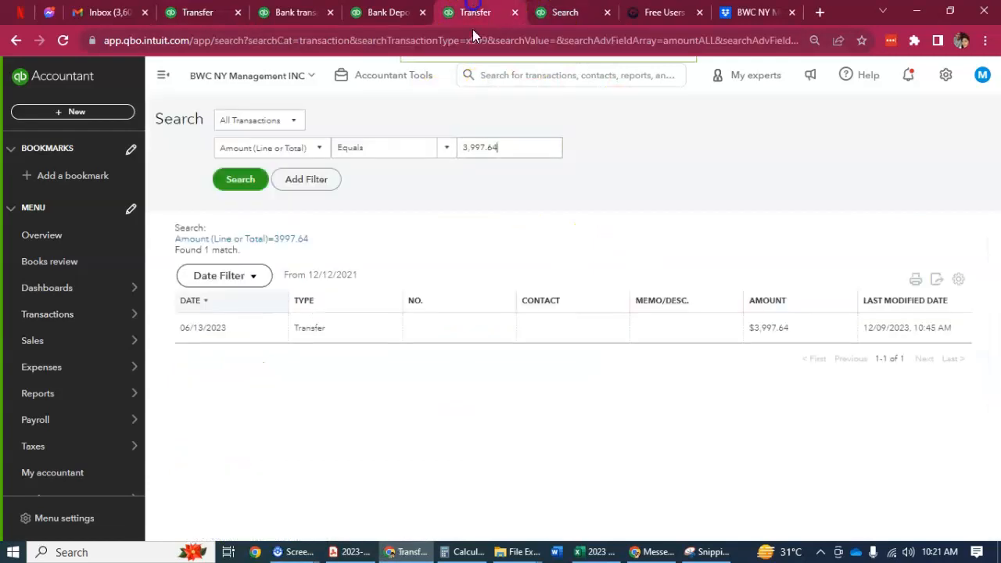
pyautogui.moveTo(498, 147); pyautogui.dragTo(446, 147)
pyautogui.write('8609.22')
pyautogui.click(262, 183)
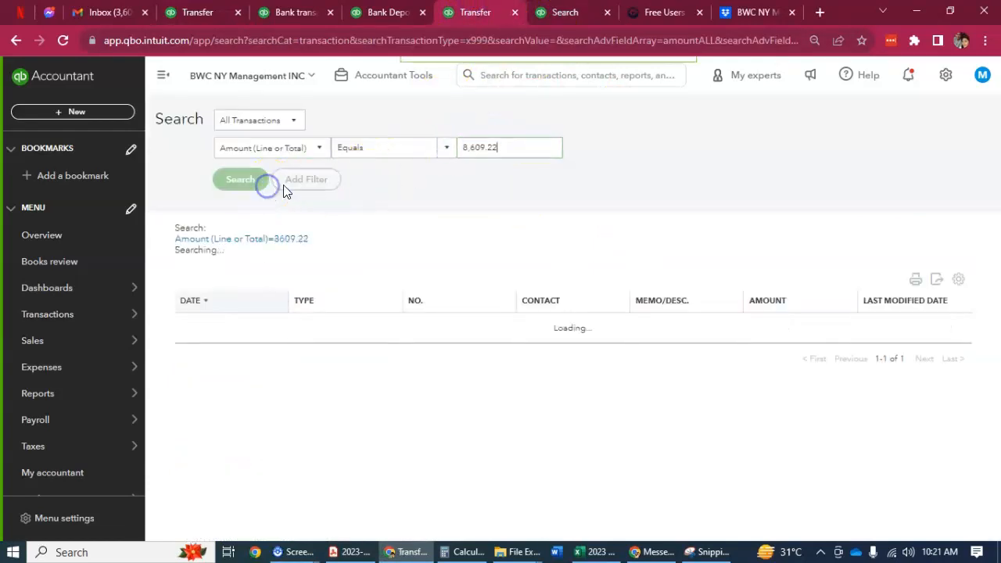